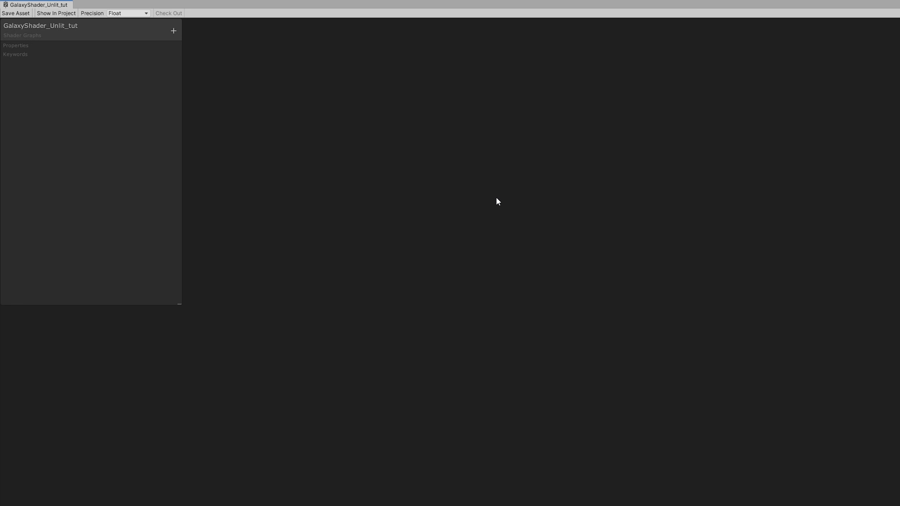
- Add a View Direction node to the empty GalaxyShader_Unlit_tut graph
key("space")
type("view")
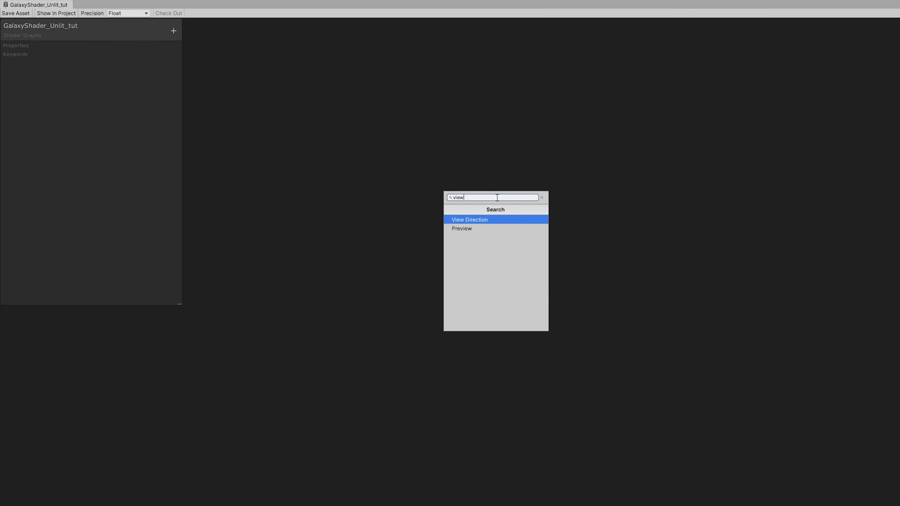
key("Return")
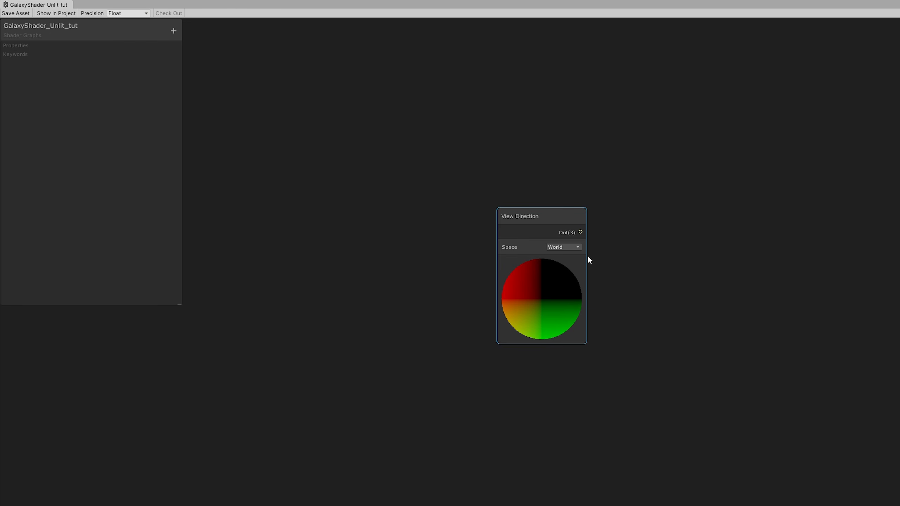
- Add a Cubemap property named Galaxy and set its default to the Galaxy11 cubemap
left_click(173, 31)
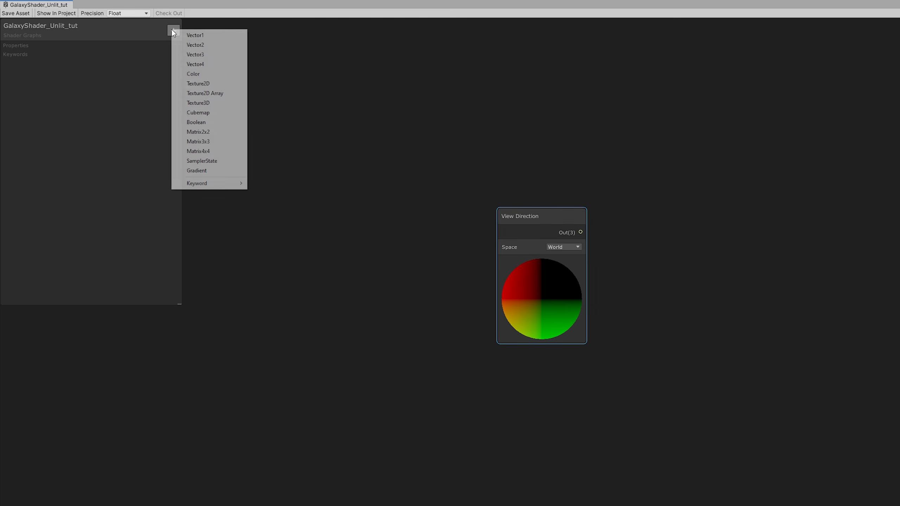
left_click(228, 113)
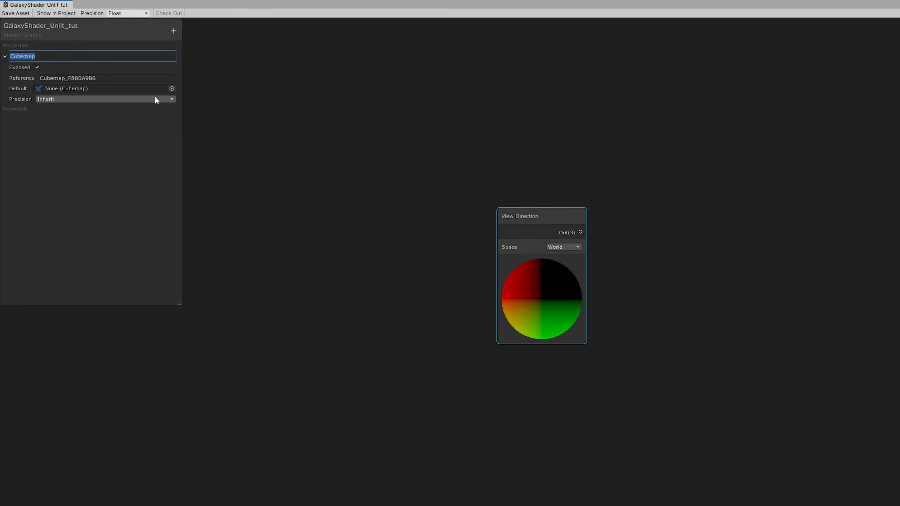
type("Galaxy")
key("Return")
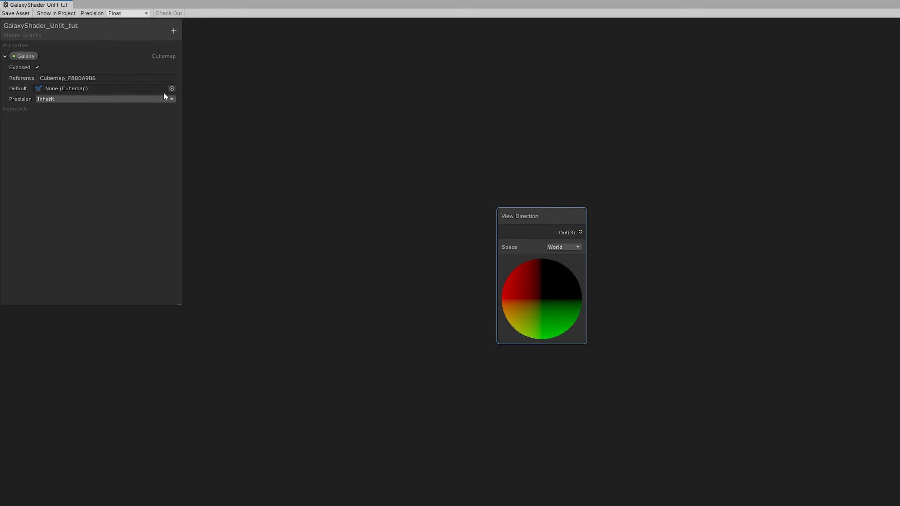
left_click(172, 88)
type("gala")
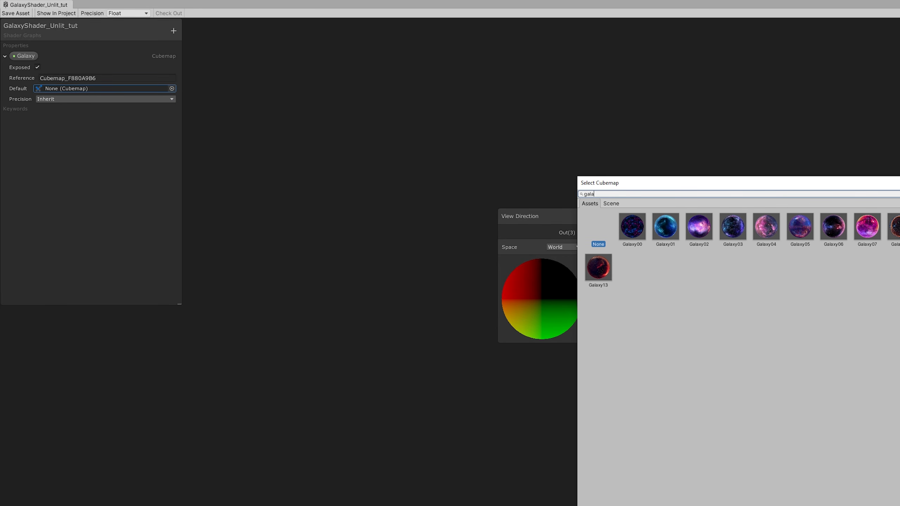
left_click(899, 226)
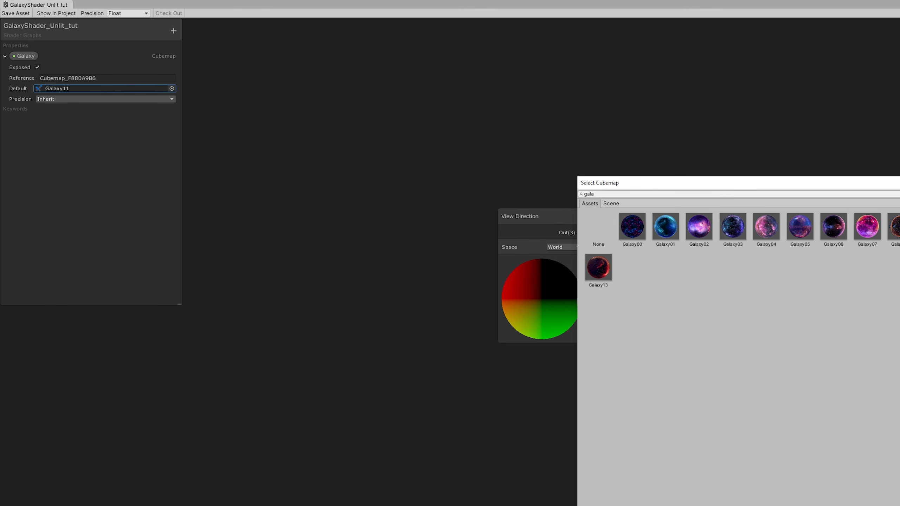
left_click(899, 183)
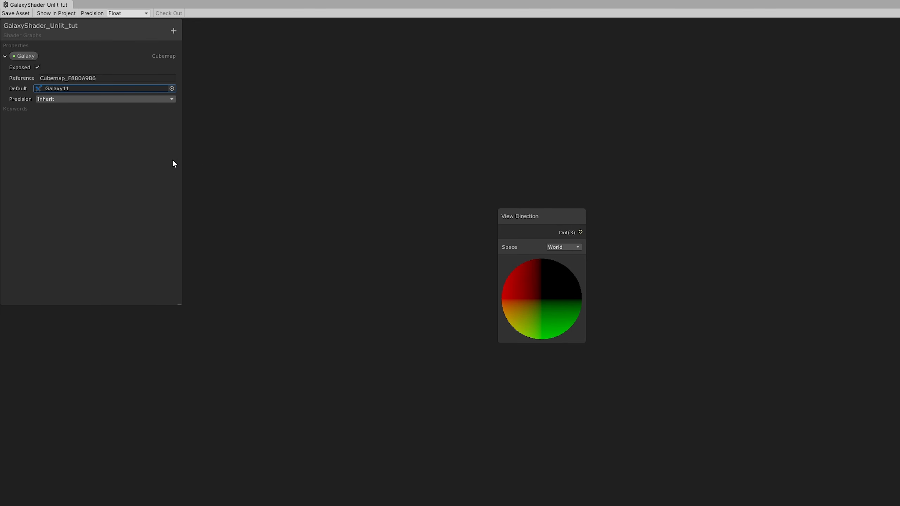
- Add a Color property named GalaxyColor in HDR mode with a white default, and place it above the Galaxy property
left_click(173, 31)
left_click(192, 78)
type("GalaxyColor")
key("Return")
left_click(95, 153)
left_click(71, 174)
left_click(74, 142)
left_click_drag(709, 161, 673, 133)
left_click_drag(712, 263, 722, 262)
left_click(744, 83)
left_click_drag(25, 106, 38, 55)
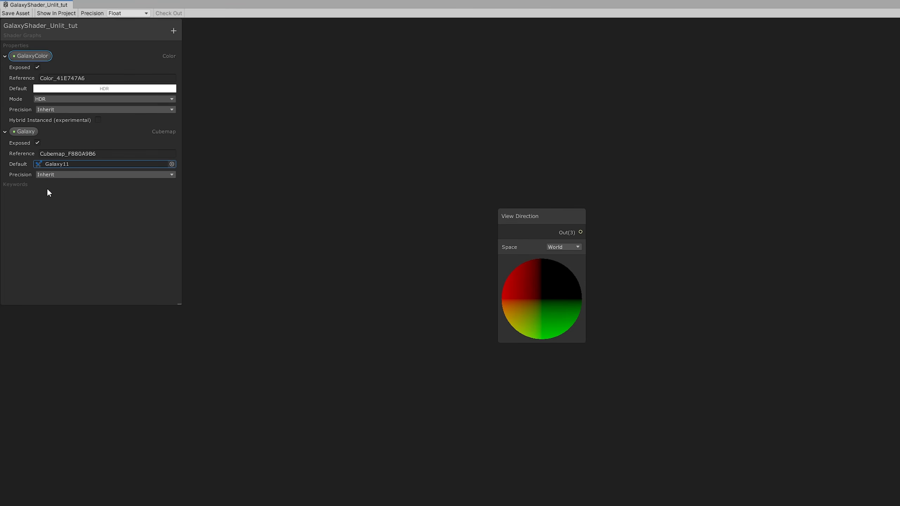
left_click(47, 204)
- Place the Galaxy property in the graph, feed it into a new Sample Cubemap node, and connect View Direction to that node's ViewDir input
left_click_drag(21, 135, 671, 122)
left_click(663, 142)
left_click(662, 142)
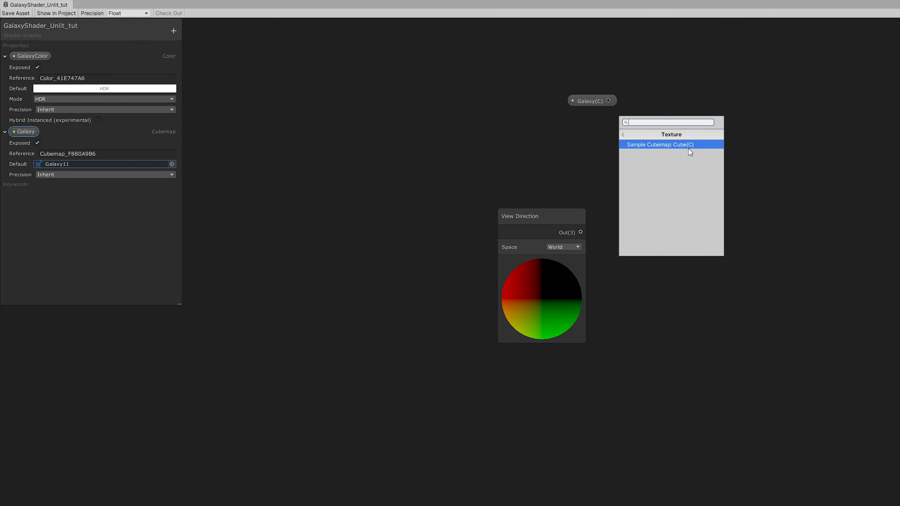
left_click(689, 145)
left_click_drag(699, 112, 700, 80)
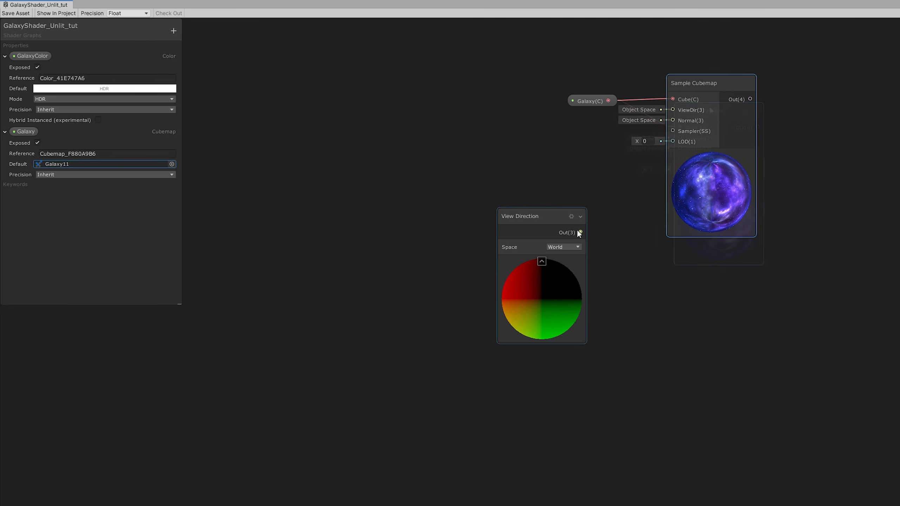
left_click_drag(580, 232, 672, 110)
- Move Unlit Master closer, connect the Sample Cubemap output to its Color input, and set AlphaClipThreshold to 0
left_click_drag(706, 44, 524, 108)
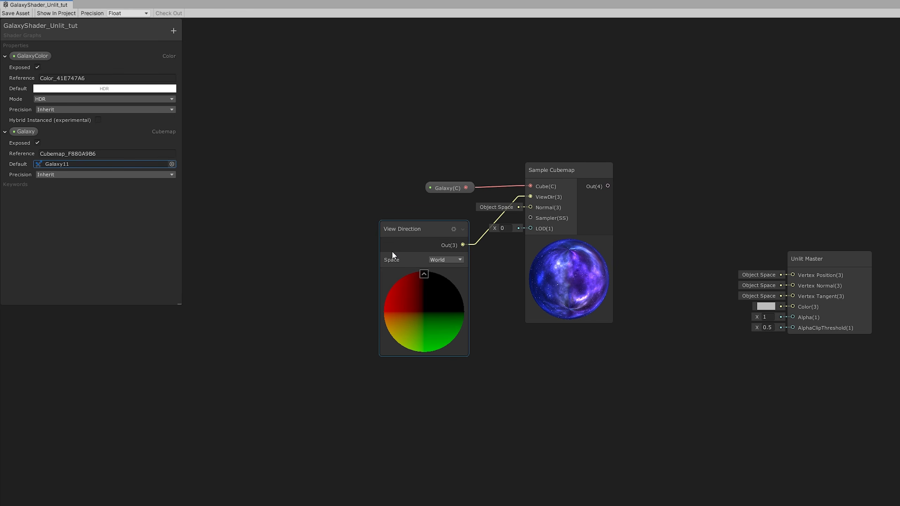
left_click_drag(801, 256, 784, 158)
left_click_drag(607, 185, 786, 214)
left_click_drag(785, 215, 785, 215)
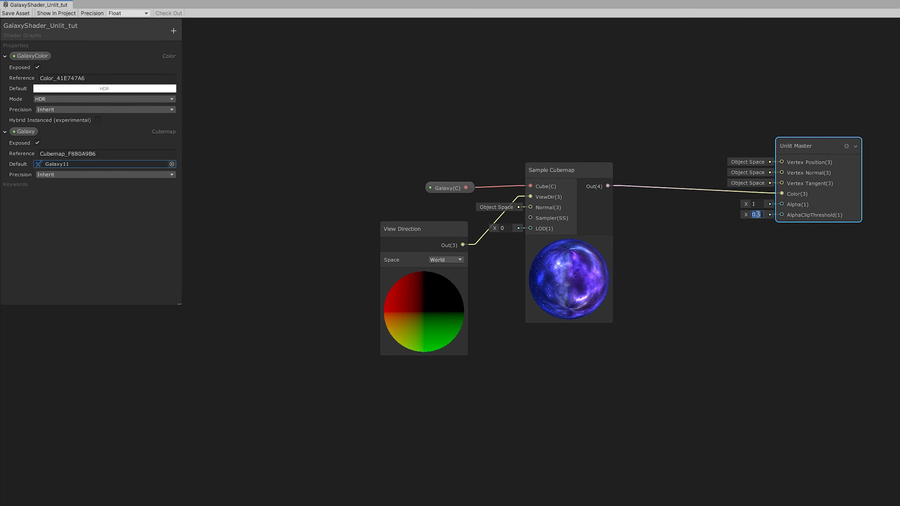
type("0")
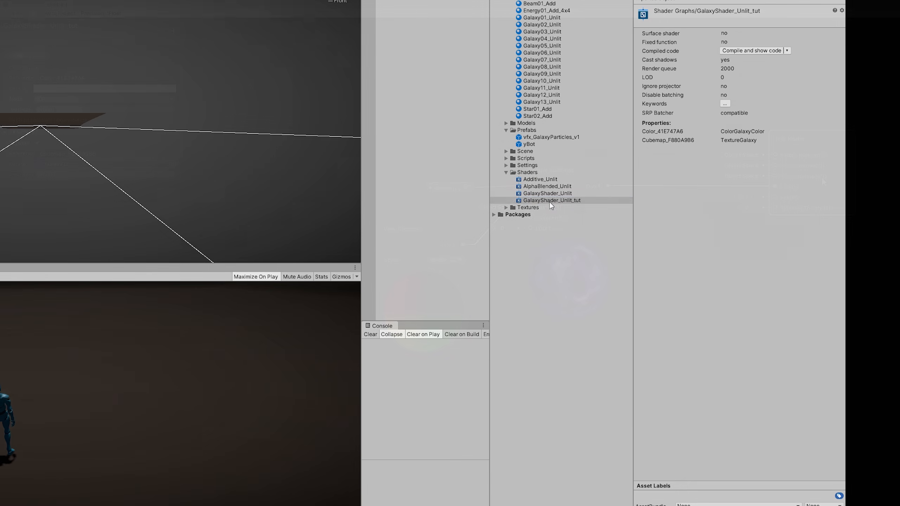
- Create a material named GalaxyShader_Unlit_tut from the shader of that name and apply it to the character's Alpha_Surface mesh
right_click(551, 202)
mouse_move(572, 208)
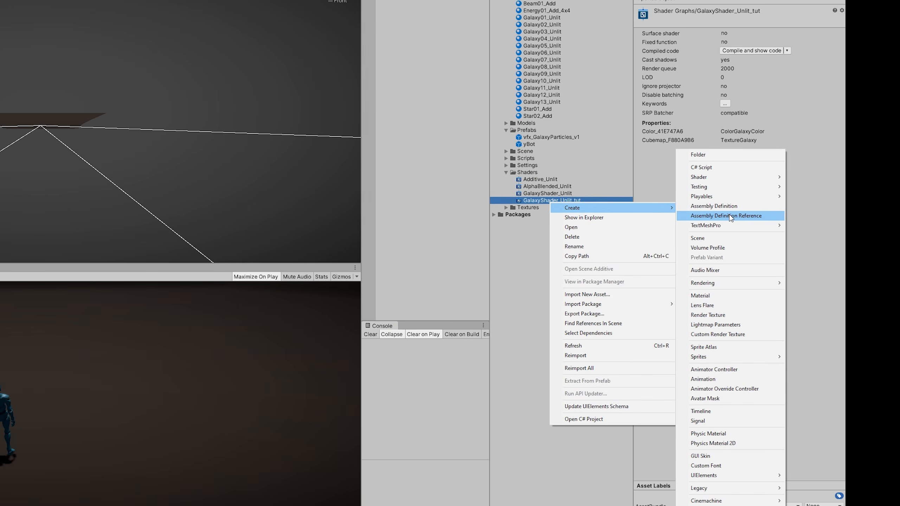
left_click(706, 296)
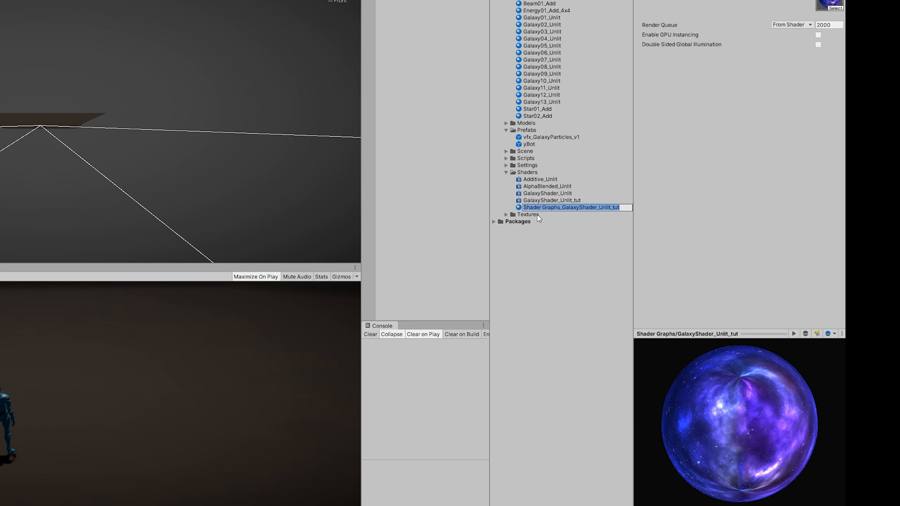
left_click(435, 198)
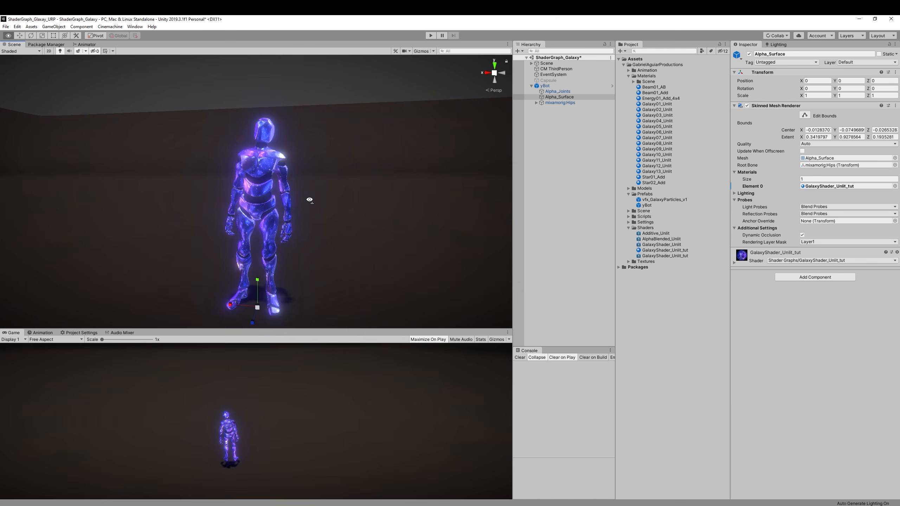
- Inspect the galaxy material on the character in the scene from closer up and from different angles
key("w")
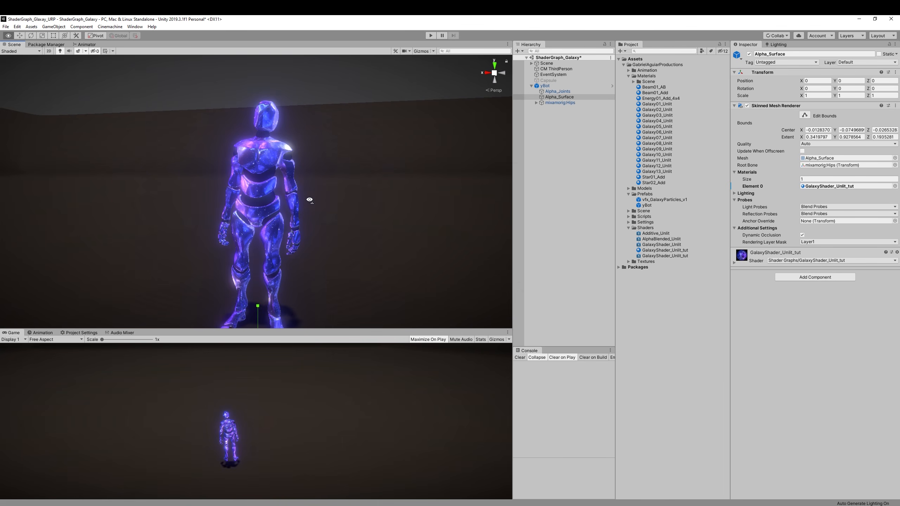
key("w")
right_click_drag(304, 175, 333, 225)
key("s")
key("a")
key("w")
key("d")
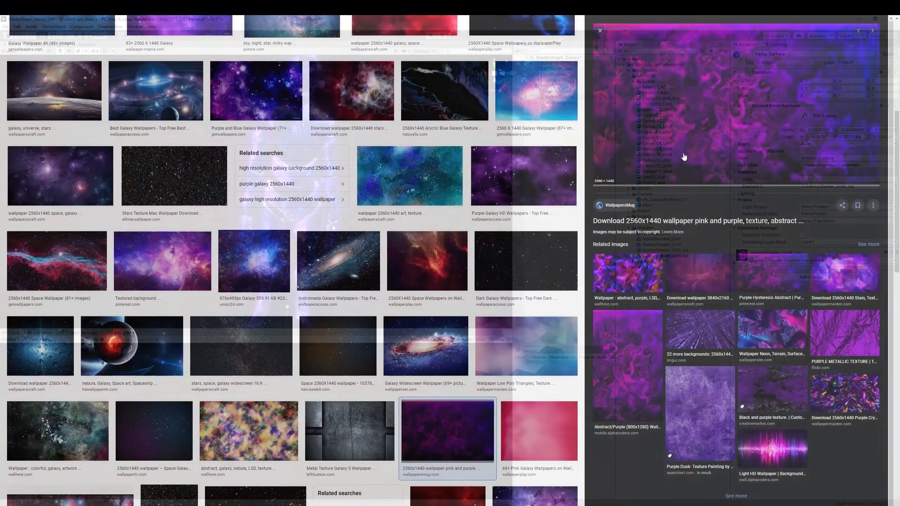
- Switch to the Google Images results for "galaxy texture 2560x1440" and preview the blue and the pink-purple galaxy wallpapers from getwallpapers.com
scroll(308, 325, "up", 6)
scroll(307, 325, "up", 2)
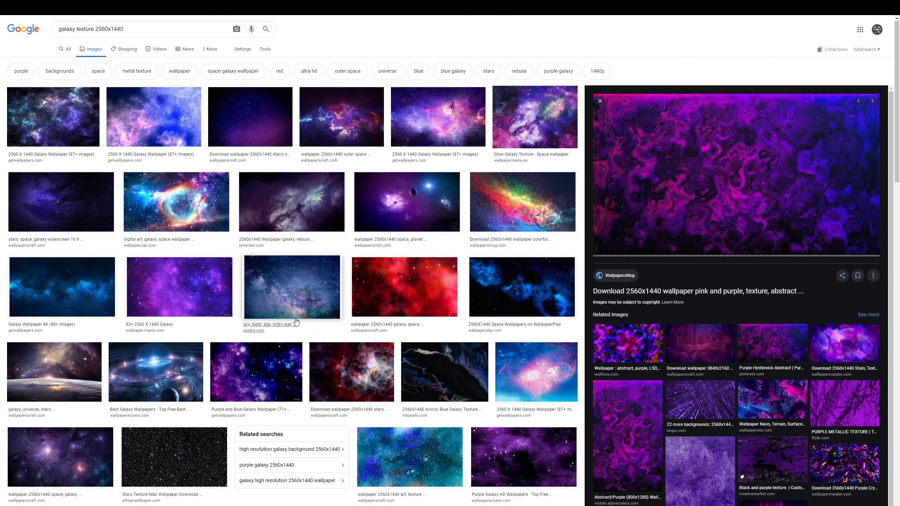
left_click(157, 135)
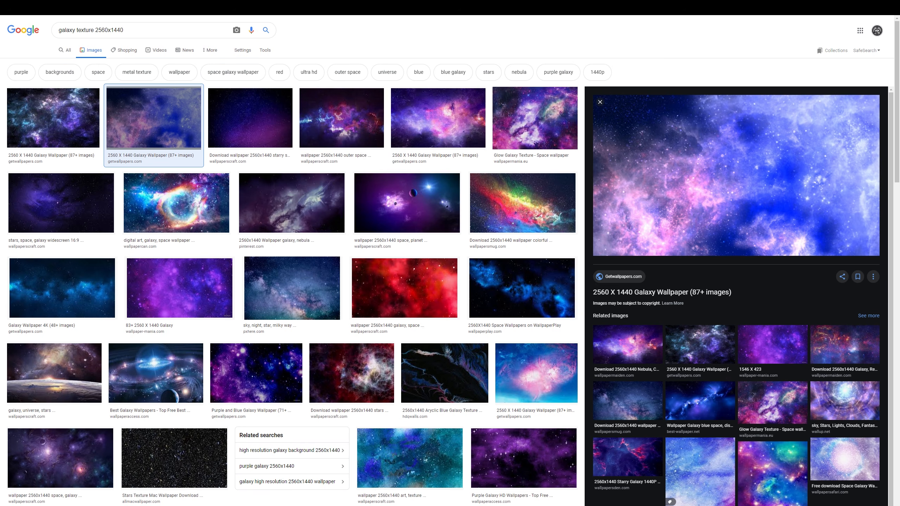
left_click(438, 119)
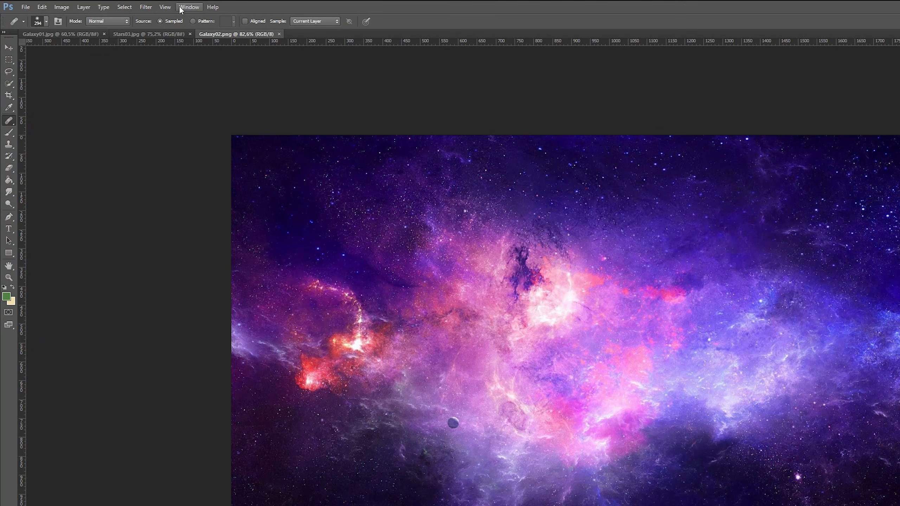
- Switch to Photoshop and apply the Offset filter to Galaxy02.png with 960 pixels horizontal, 0 vertical and Wrap Around
left_click(150, 7)
mouse_move(193, 166)
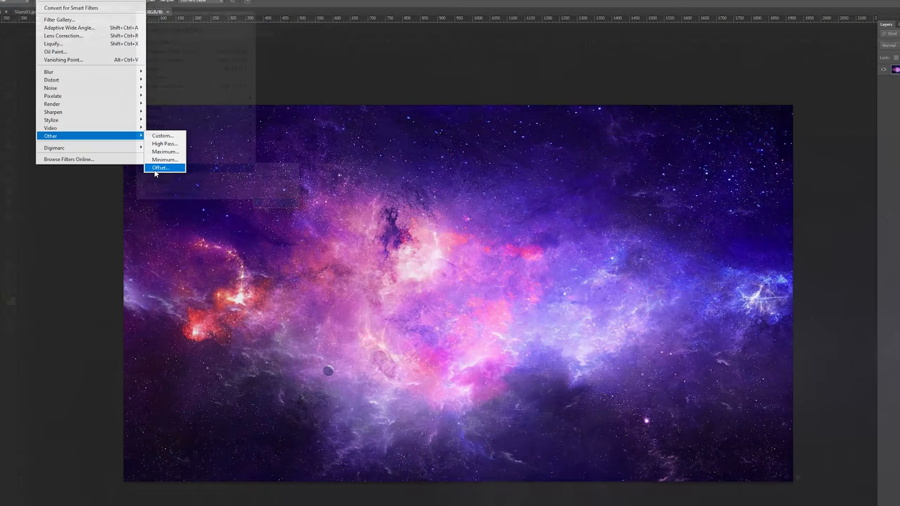
left_click(272, 203)
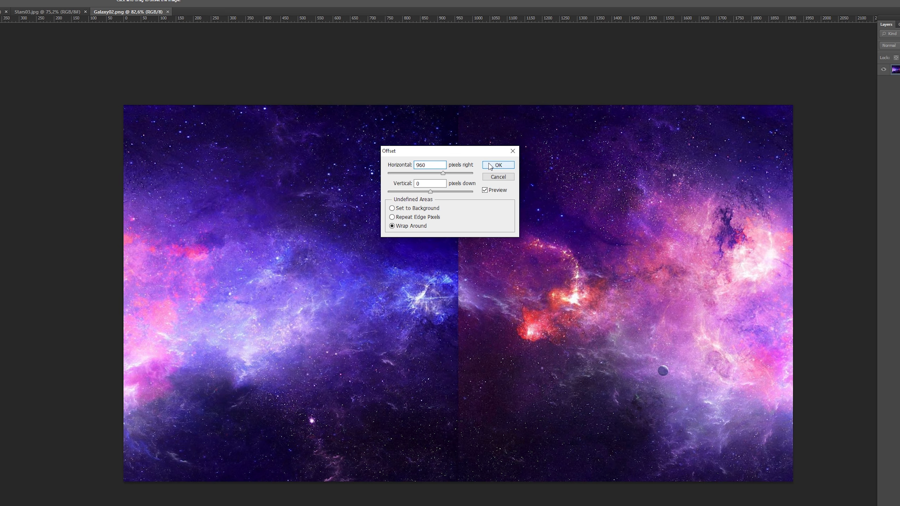
left_click(490, 165)
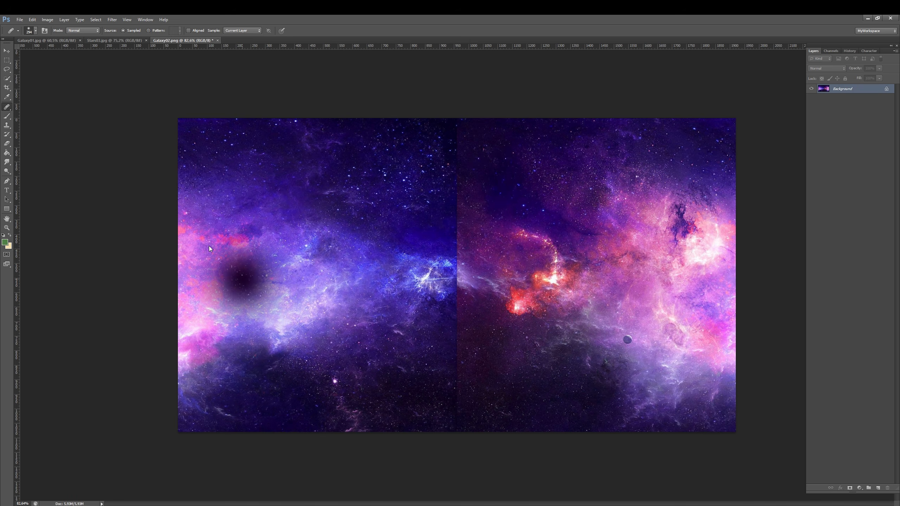
- Paint over the vertical seam in the middle of the image with the Spot Healing Brush Tool, from top to bottom
right_click(7, 107)
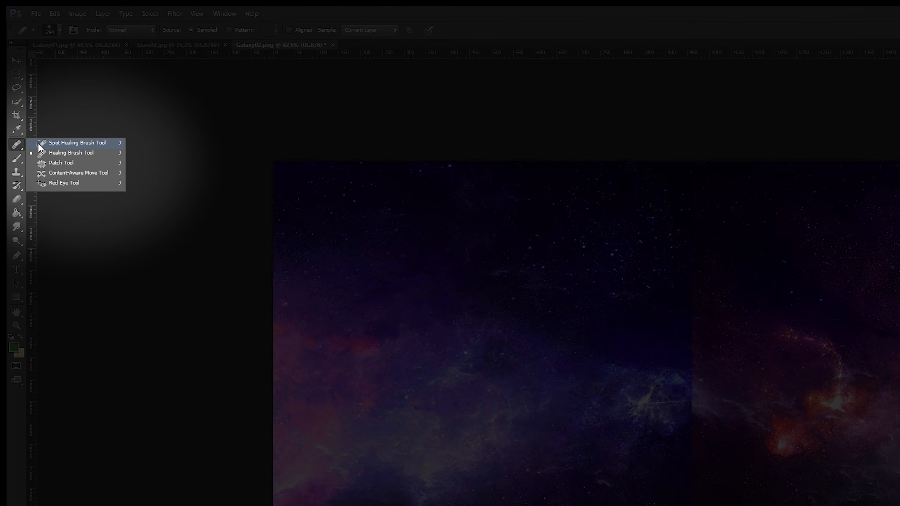
left_click(39, 143)
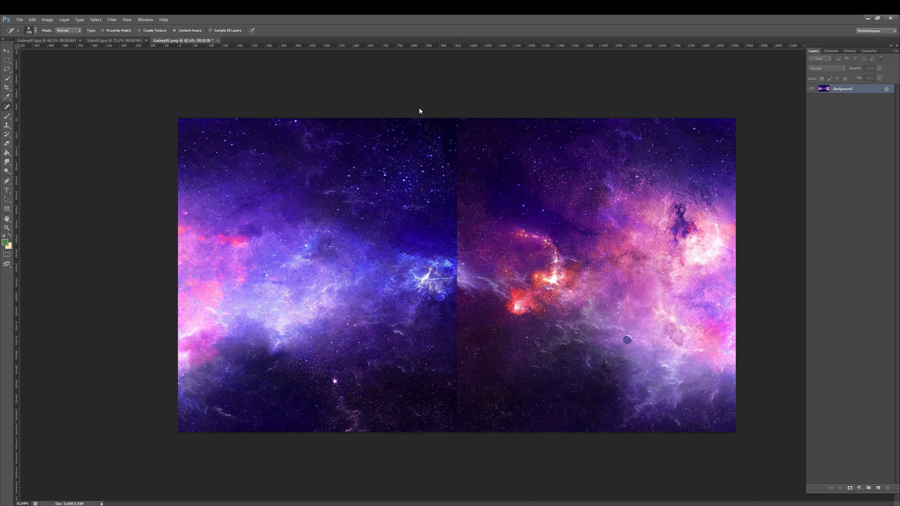
left_click_drag(419, 108, 417, 430)
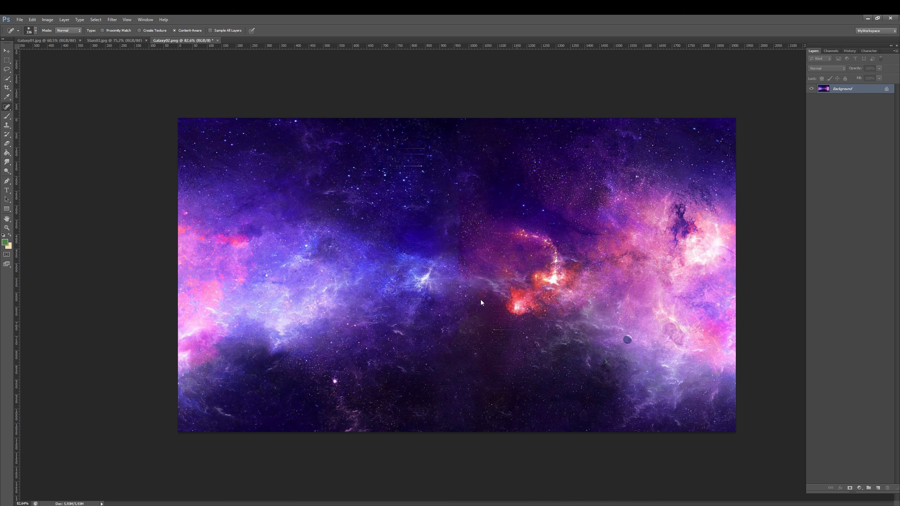
- Compare the image before and after healing the seam by repeatedly toggling the last change
key("ctrl+z")
key("ctrl+z")
key("ctrl+z")
key("ctrl+z")
key("ctrl+z")
key("ctrl+z")
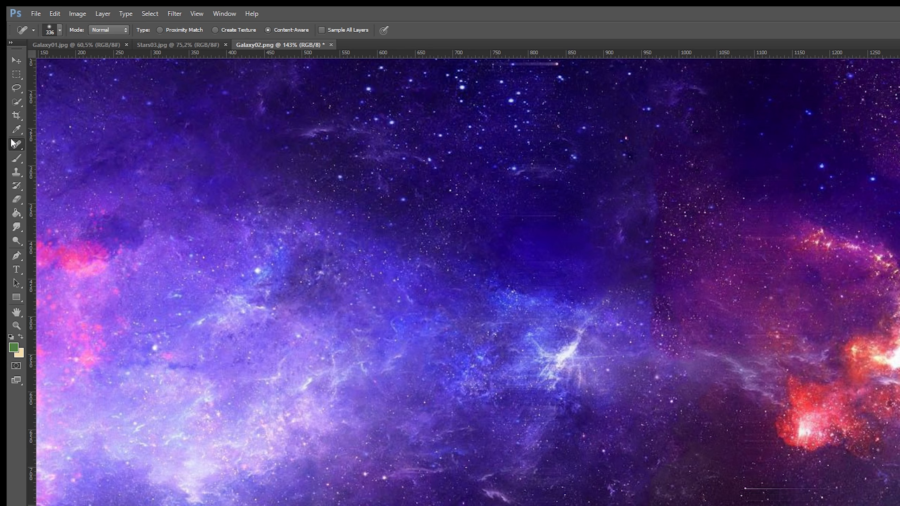
- Heal the hard edge remaining midway down the seam with the Healing Brush Tool, sampling beside it, and undo the last oversized stroke
right_click(13, 144)
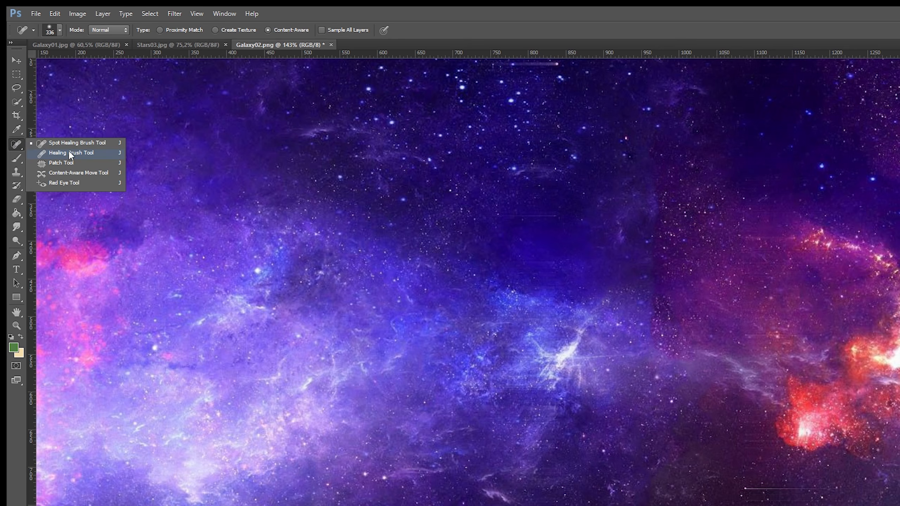
left_click(70, 153)
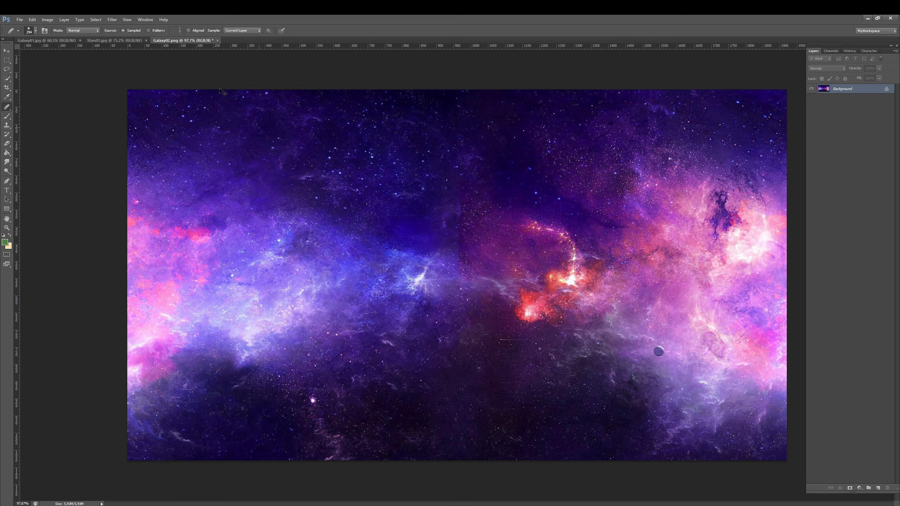
left_click(485, 219, "alt")
left_click(456, 216)
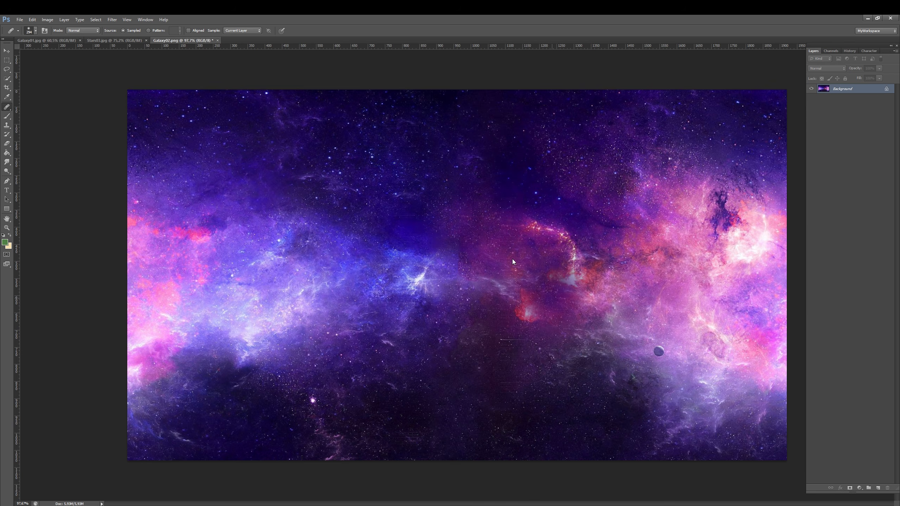
right_click_drag(381, 257, 415, 272, "alt")
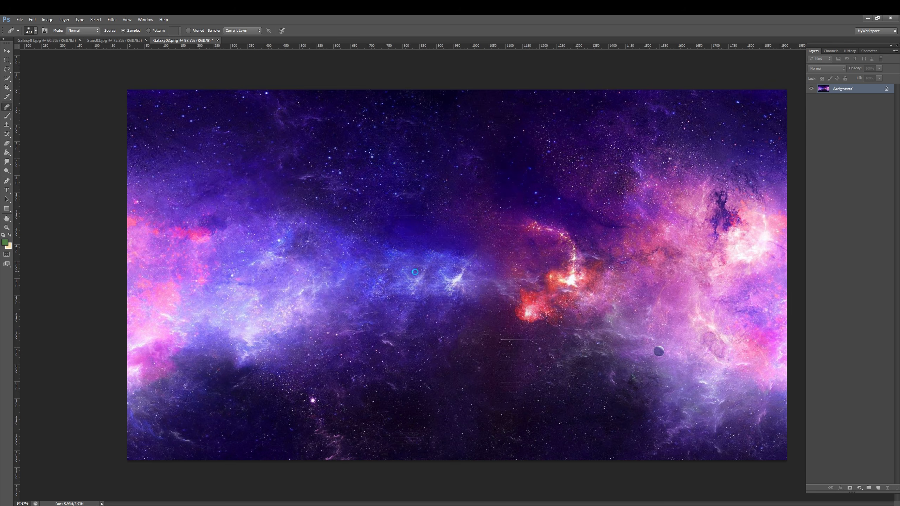
key("ctrl+z")
- Inspect the healed vertical seam up close from the image's top edge downwards, with the healing brush size reduced to 115
scroll(640, 302, "down", 3, "alt")
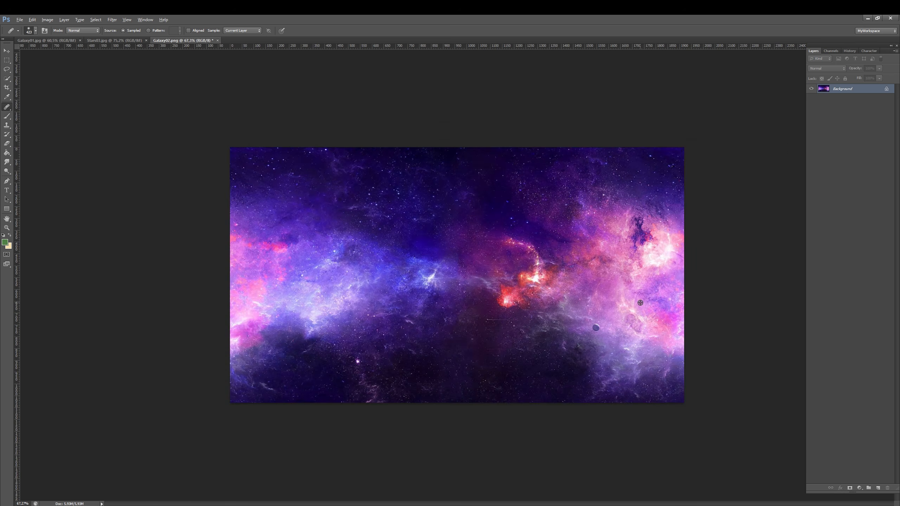
scroll(482, 96, "up", 7, "alt")
left_click_drag(479, 96, 491, 211)
right_click_drag(475, 168, 293, 174, "alt")
right_click_drag(358, 181, 408, 179, "alt")
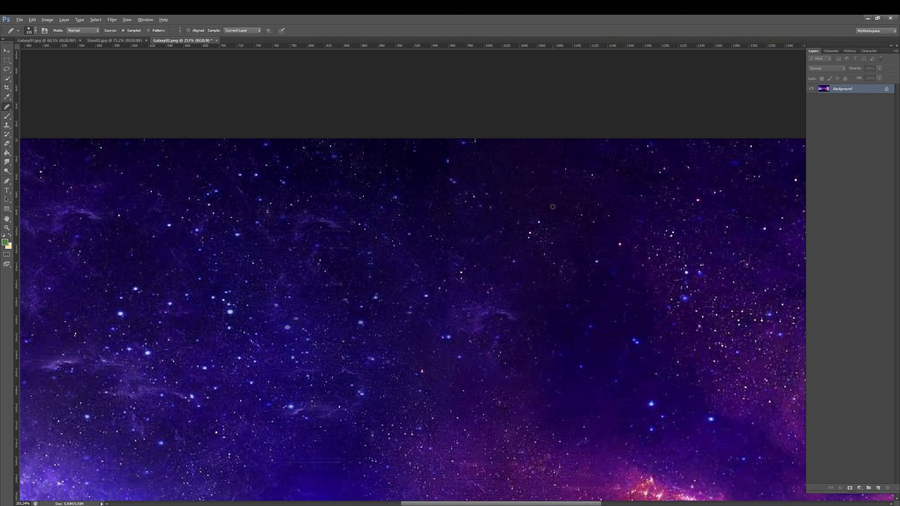
scroll(421, 238, "down", 7, "alt")
scroll(471, 419, "up", 3, "alt")
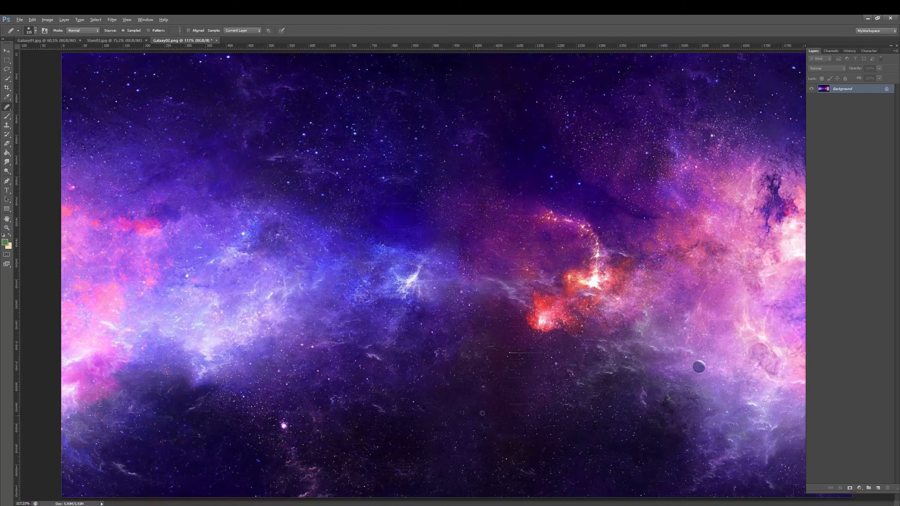
scroll(505, 408, "down", 3, "alt")
- Apply the Offset filter with 0 pixels horizontal, 540 pixels vertical and Wrap Around
left_click(112, 19)
left_click(112, 19)
left_click(112, 19)
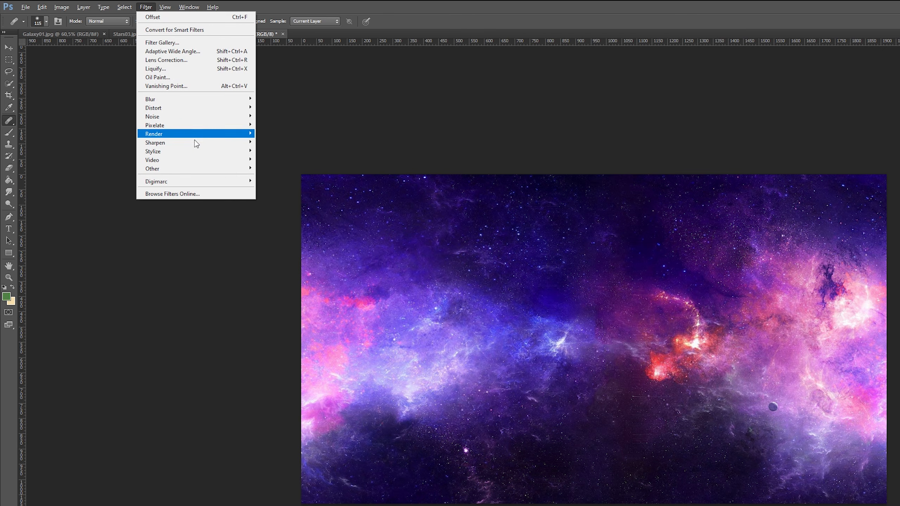
mouse_move(198, 169)
left_click(278, 203)
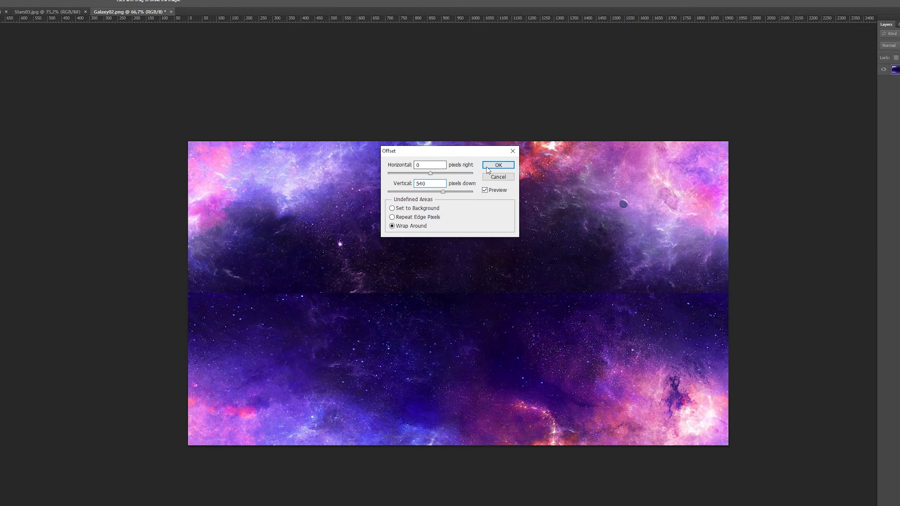
left_click(637, 200)
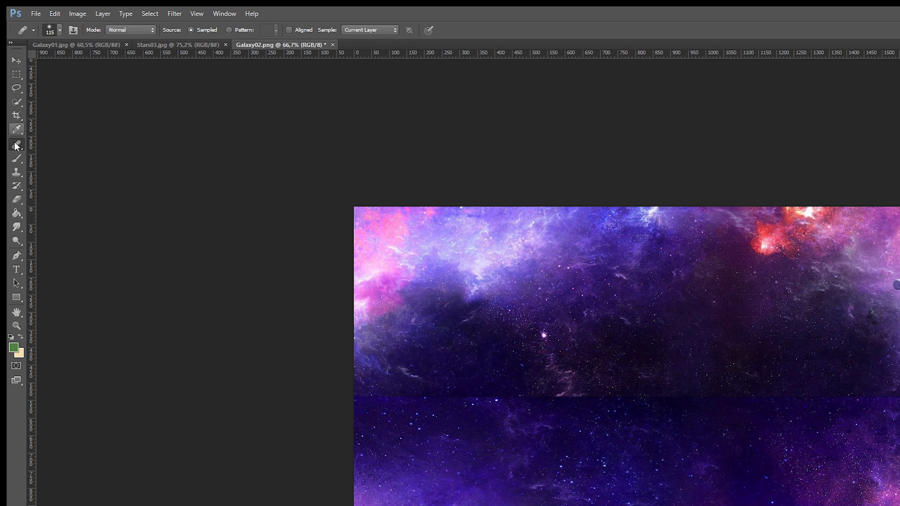
- Try to heal the horizontal seam across the middle with the Spot Healing Brush Tool, and undo it
right_click(16, 144)
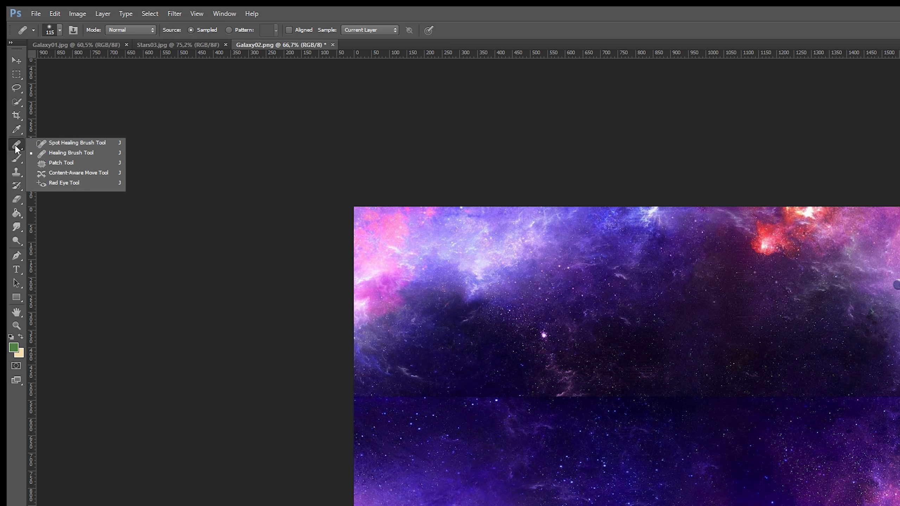
left_click(75, 145)
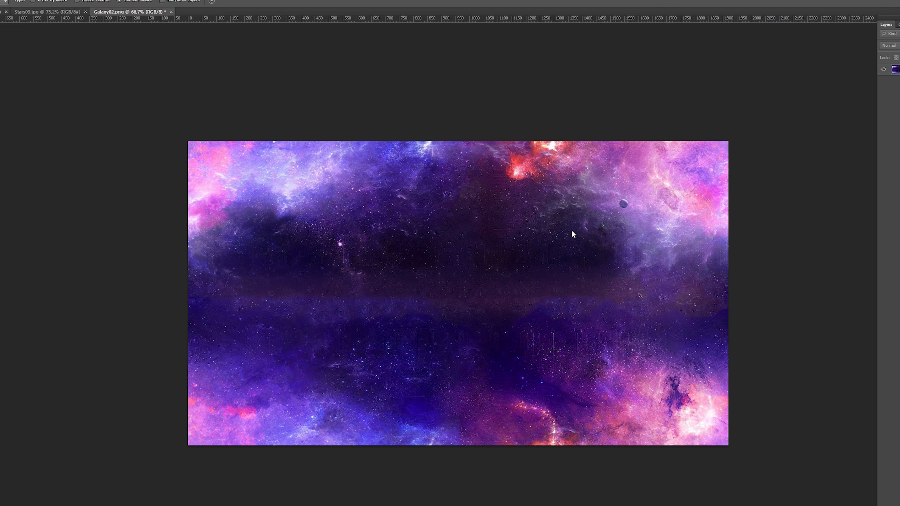
key("ctrl+z")
- Heal the central part of the horizontal seam with the Healing Brush Tool, sampling the dark starry area above it
scroll(374, 266, "up", 1, "alt")
scroll(375, 267, "up", 1, "alt")
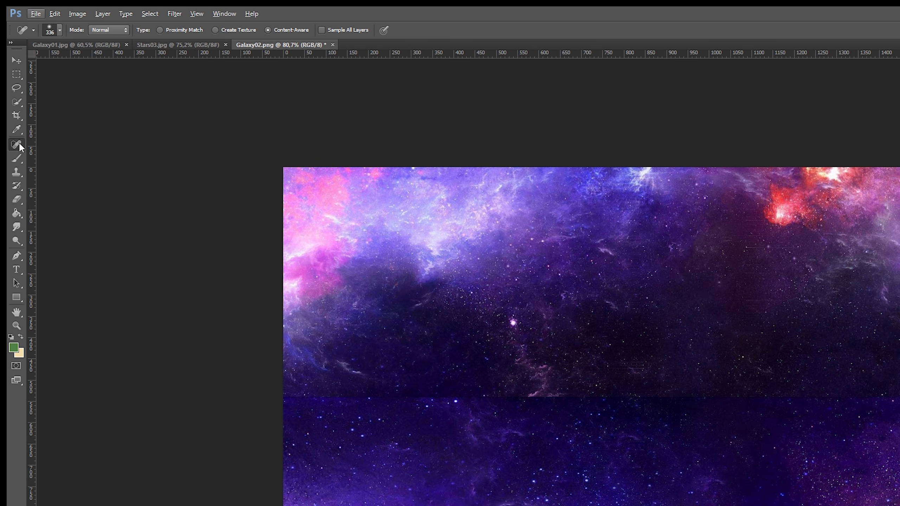
right_click(19, 145)
left_click(42, 155)
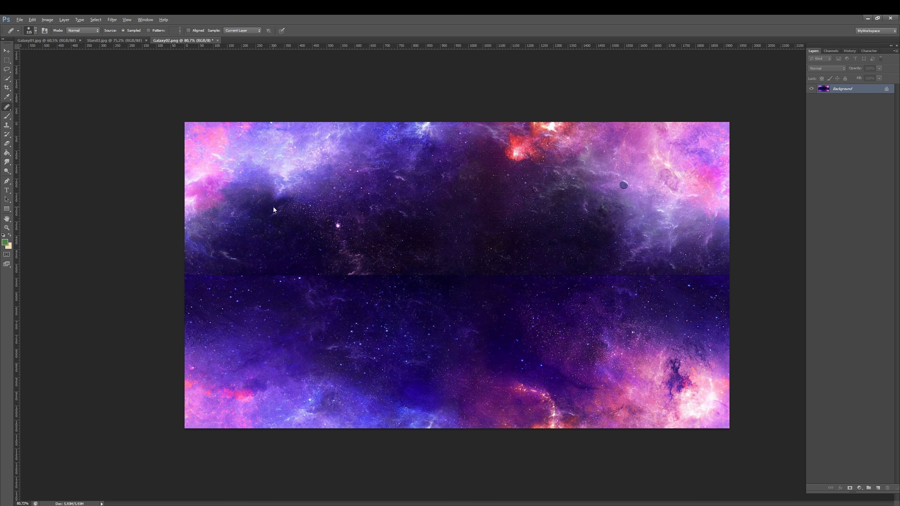
scroll(273, 207, "up", 2, "alt")
key("s")
left_click(312, 215, "alt")
left_click_drag(333, 270, 349, 275)
scroll(411, 230, "up", 1, "alt")
scroll(449, 214, "down", 2, "alt")
key("j")
scroll(368, 246, "up", 2, "alt")
left_click_drag(393, 276, 414, 284)
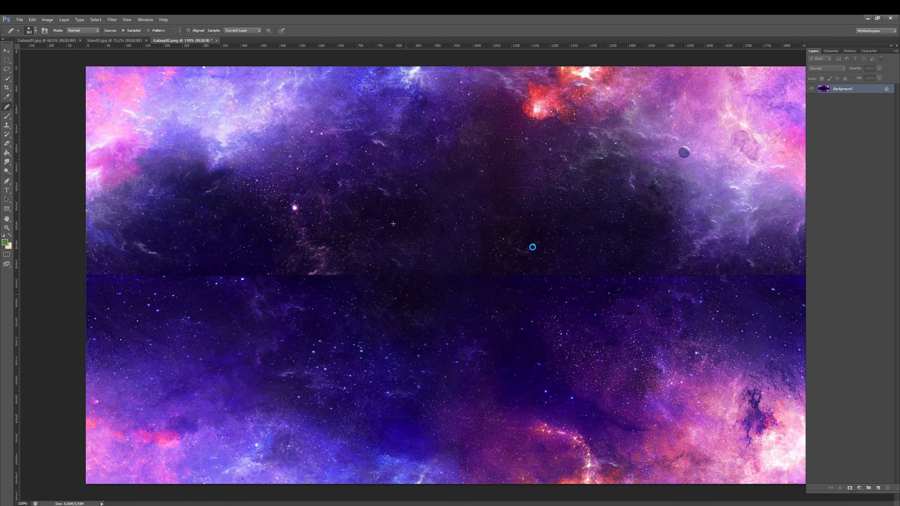
- Paint over the remaining left and right parts of the horizontal seam with the Healing Brush Tool
right_click_drag(213, 238, 235, 235, "alt")
left_click_drag(248, 284, 202, 284)
scroll(304, 301, "down", 2, "alt")
left_click_drag(342, 260, 353, 287)
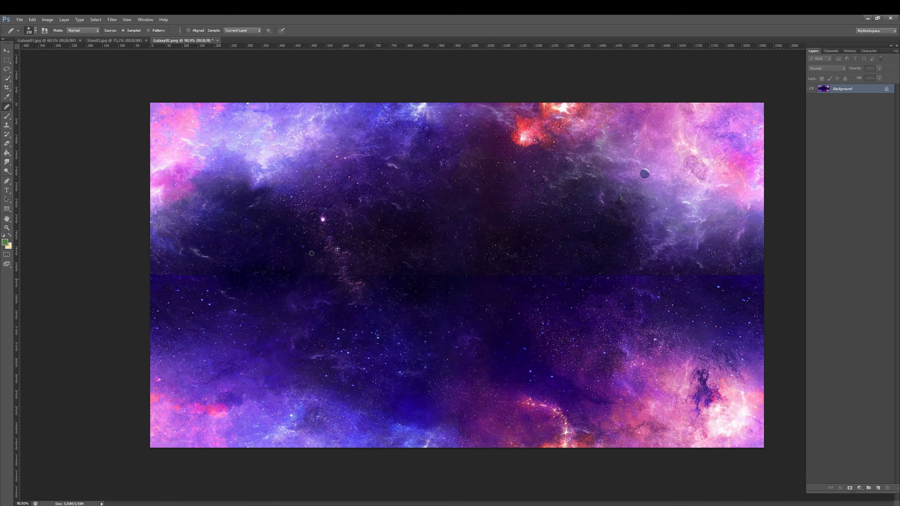
left_click(351, 285)
left_click_drag(634, 301, 735, 301)
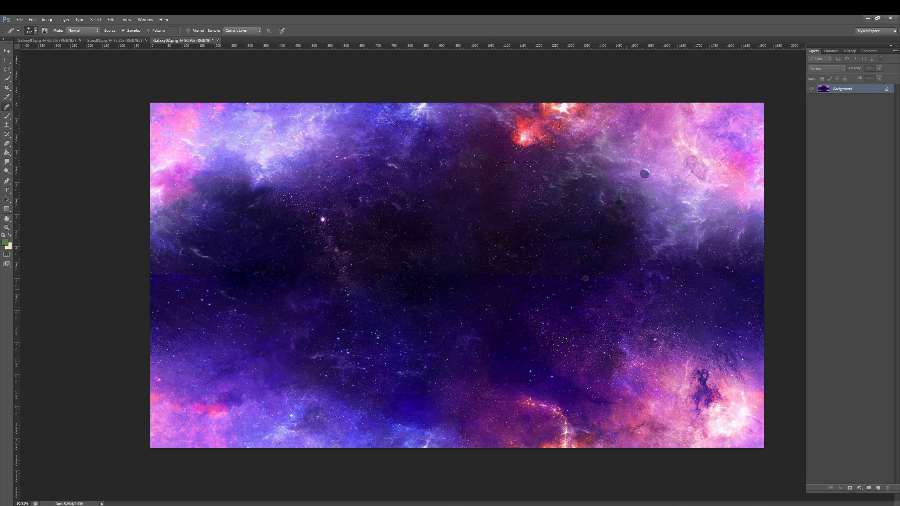
- Reapply the Offset filter with 0 pixels horizontal, +540 pixels vertical and Wrap Around to shift the image back
scroll(506, 264, "down", 2, "alt")
left_click(119, 20)
mouse_move(151, 144)
left_click(214, 171)
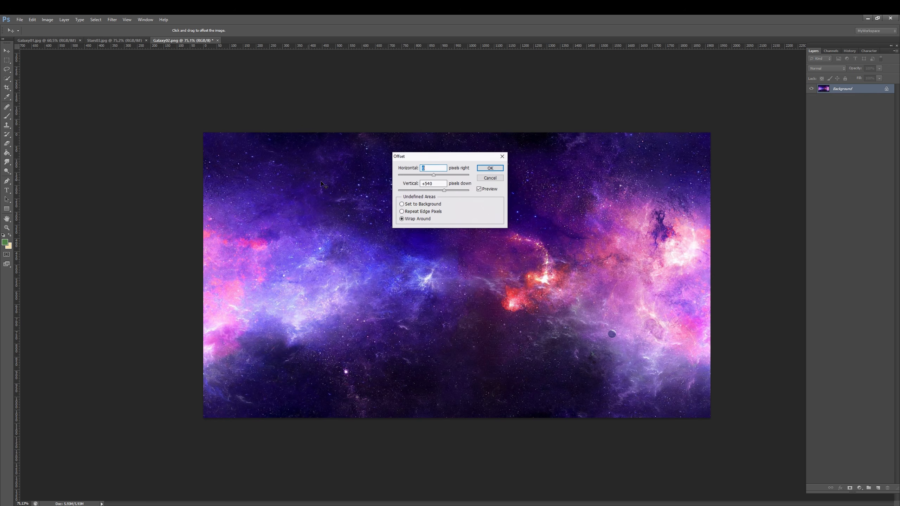
left_click(489, 168)
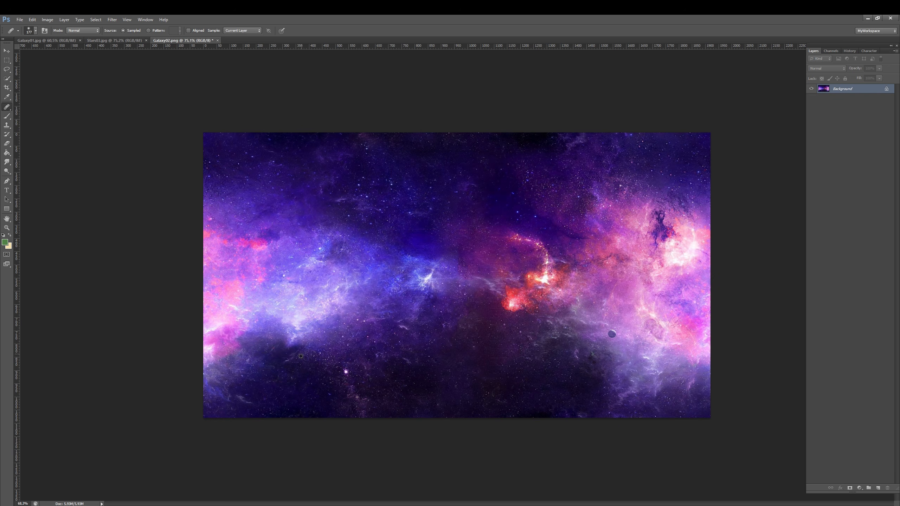
scroll(300, 354, "down", 2, "alt")
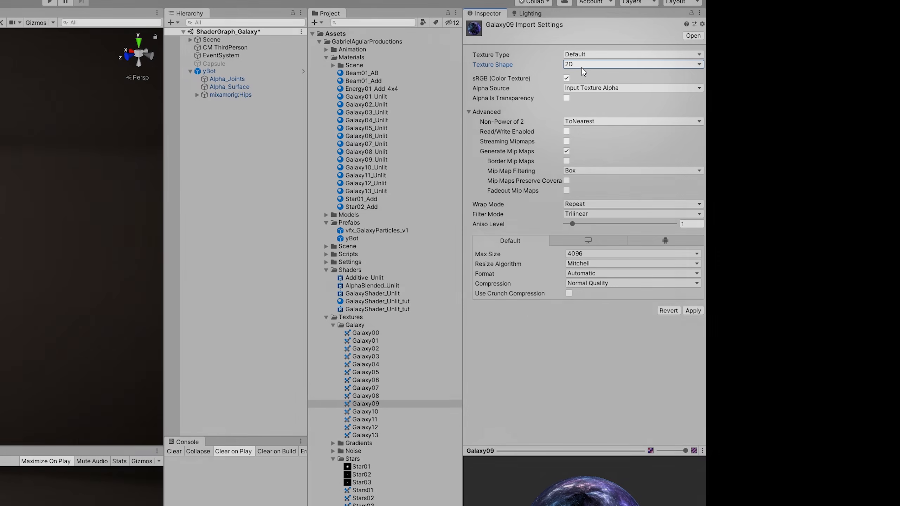
- Switch to Unity and set Galaxy09's Texture Shape to Cube, with Mapping on Auto and Fixup Edge Seams enabled
left_click(583, 65)
left_click(586, 76)
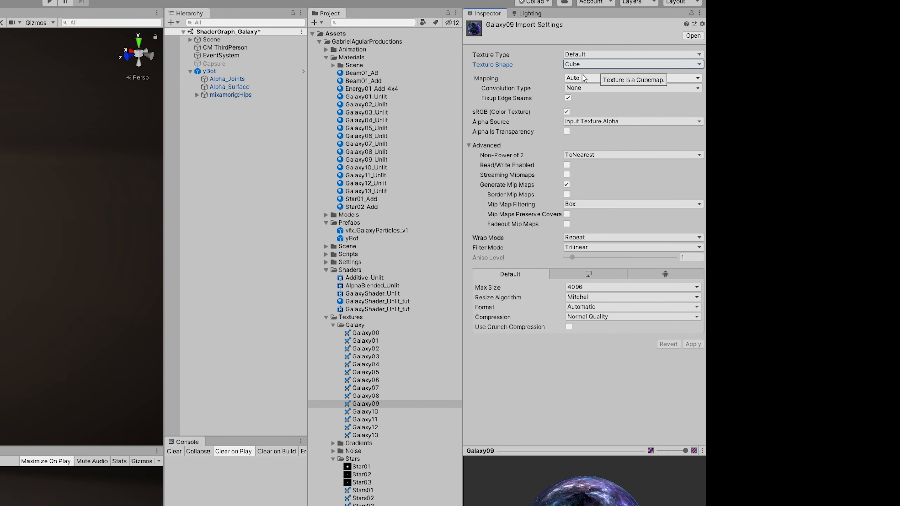
left_click(583, 77)
left_click(582, 87)
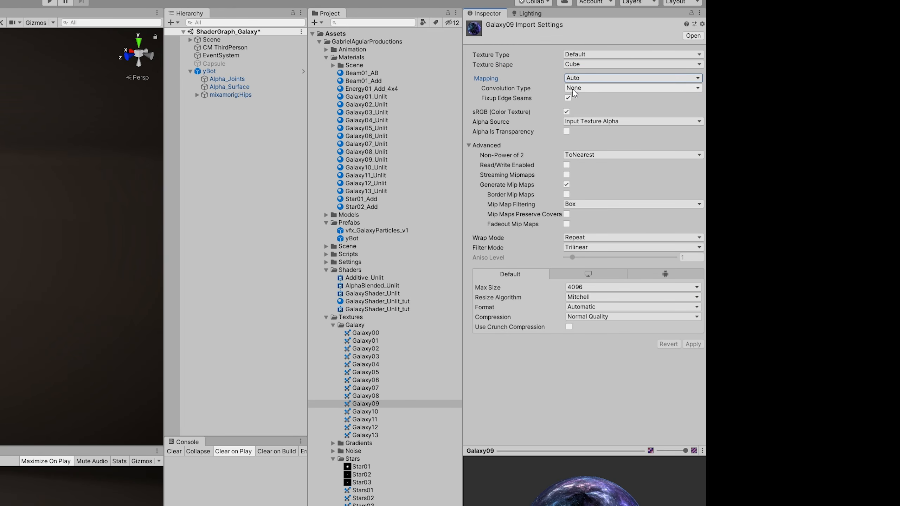
left_click(568, 98)
left_click(568, 98)
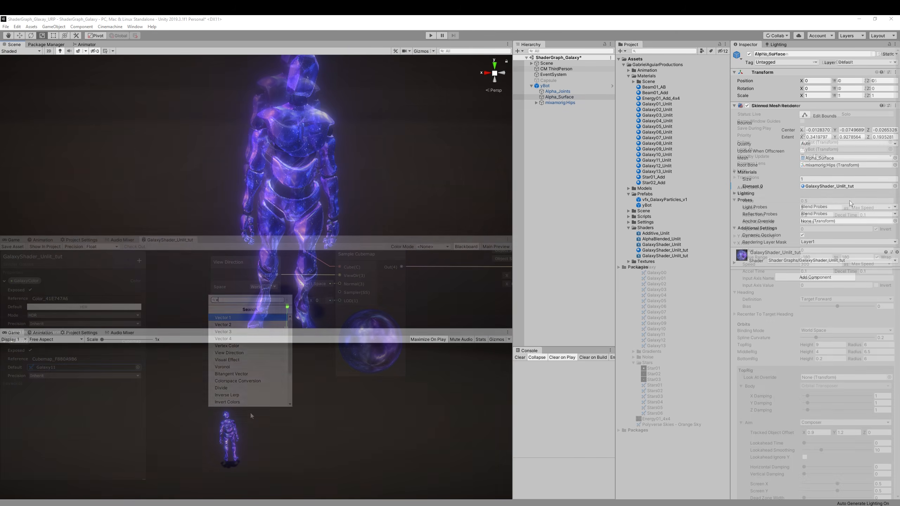
- Add a Vector 3 node with Y set to 1, connect it to the Sample Cubemap's Normal input, and save the shader
left_click(233, 333)
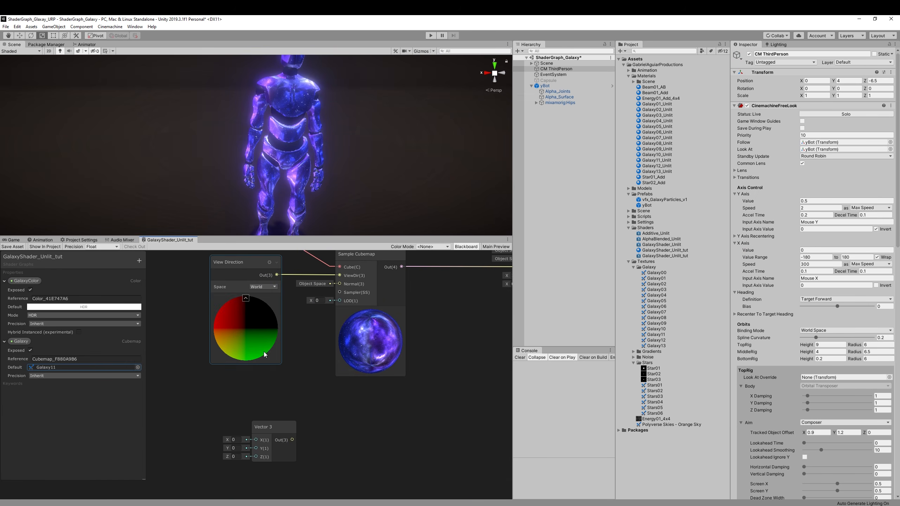
left_click_drag(292, 440, 339, 284)
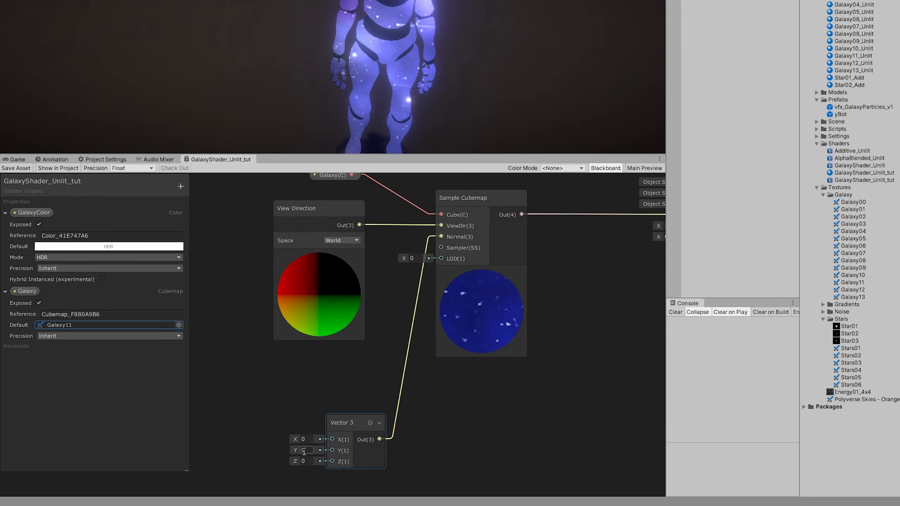
left_click(304, 451)
left_click(16, 167)
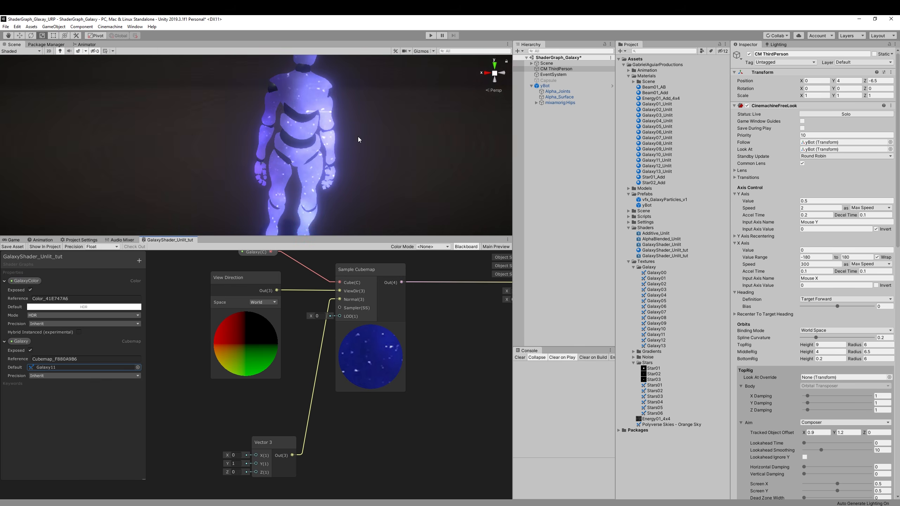
- Examine the galaxy material on the character in the scene, both up close and from different angles
middle_click_drag(359, 138, 297, 146)
scroll(258, 149, "up", 5)
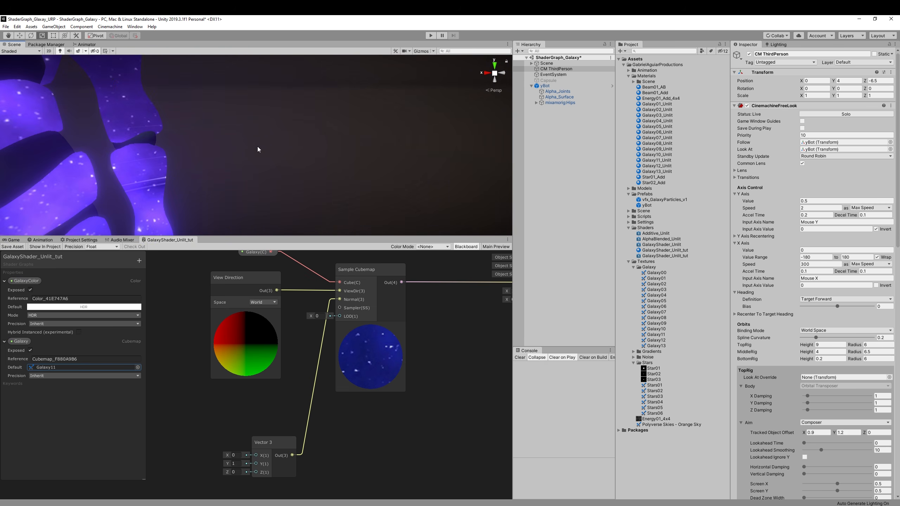
middle_click_drag(203, 157, 304, 169)
scroll(274, 177, "down", 7)
scroll(305, 172, "down", 3)
scroll(304, 172, "down", 2)
left_click_drag(273, 235, 273, 314)
scroll(333, 136, "up", 5)
middle_click_drag(349, 166, 337, 175)
scroll(337, 175, "down", 3)
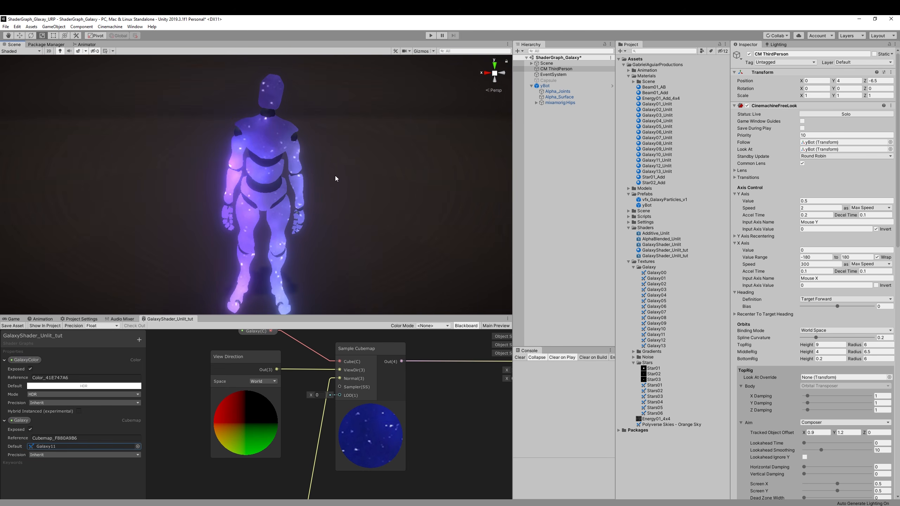
left_click_drag(311, 237, 289, 264, "alt")
left_click_drag(288, 315, 288, 173)
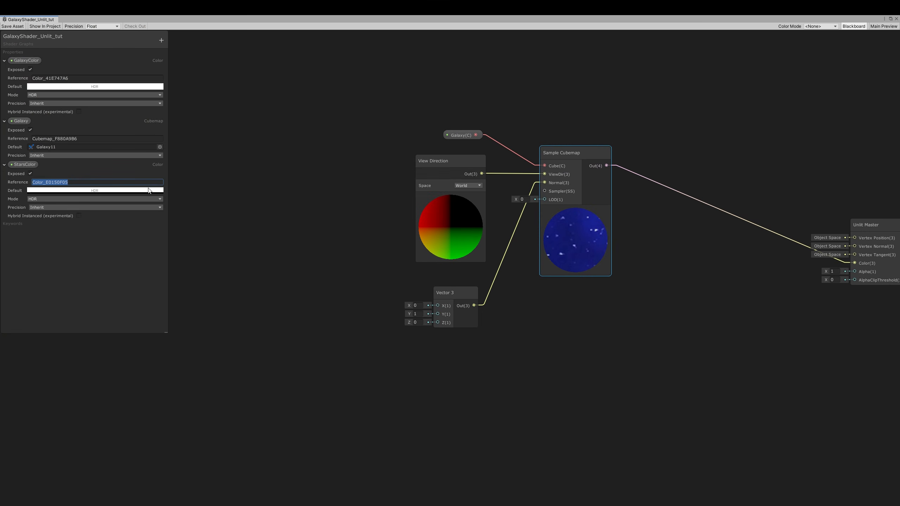
- Set the alpha of the StarsColor property's default HDR color to 100
left_click(149, 191)
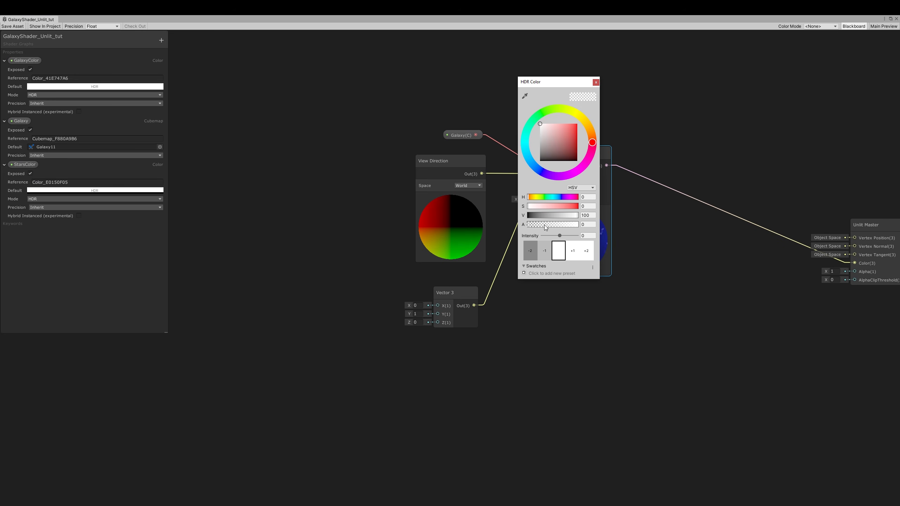
left_click_drag(546, 225, 640, 213)
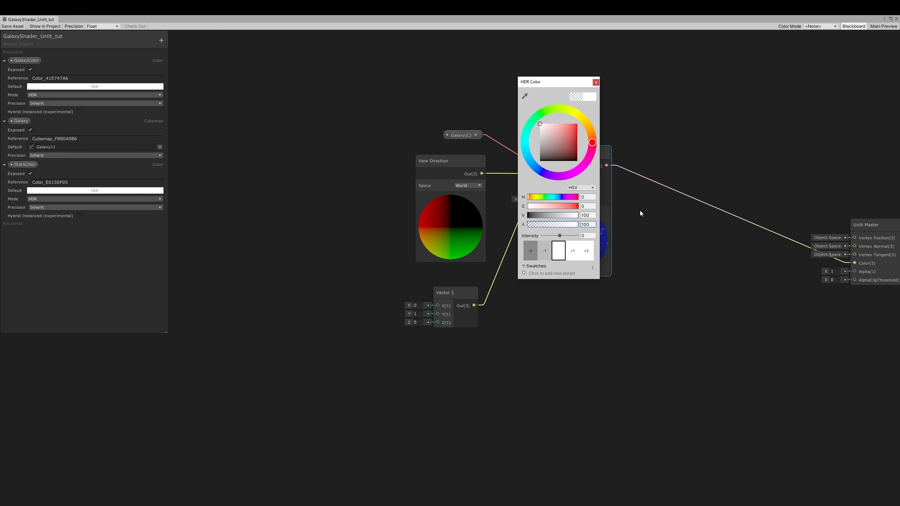
left_click(596, 83)
- Add a Cubemap property named Stars and assign Stars06 as its default
left_click(162, 40)
left_click(180, 107)
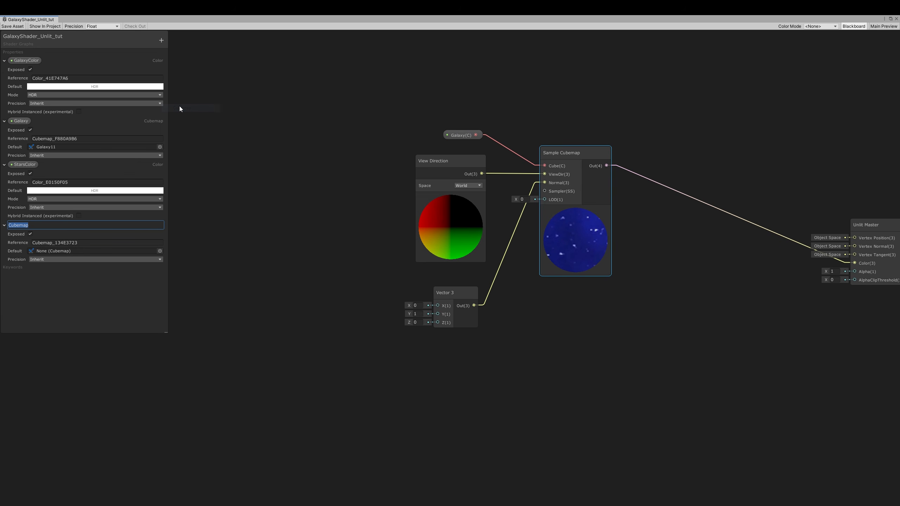
type("Stars")
key("Return")
left_click(160, 251)
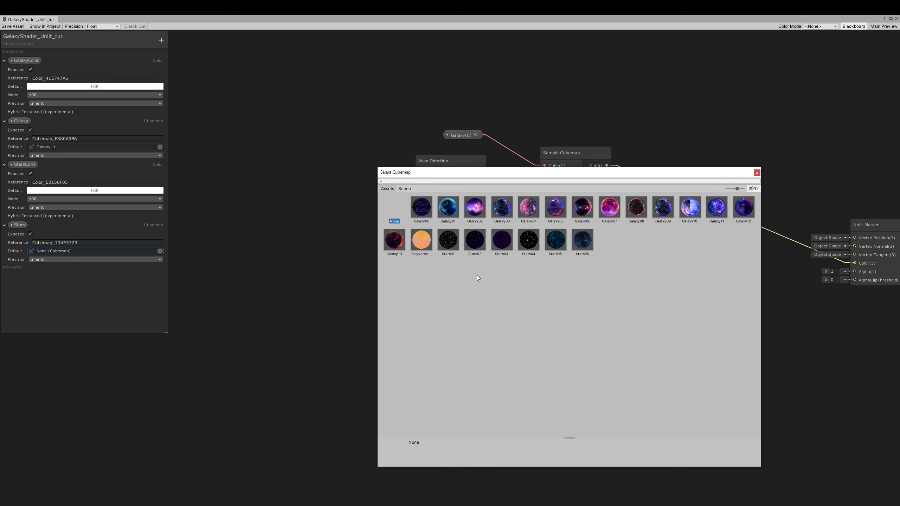
left_click(577, 242)
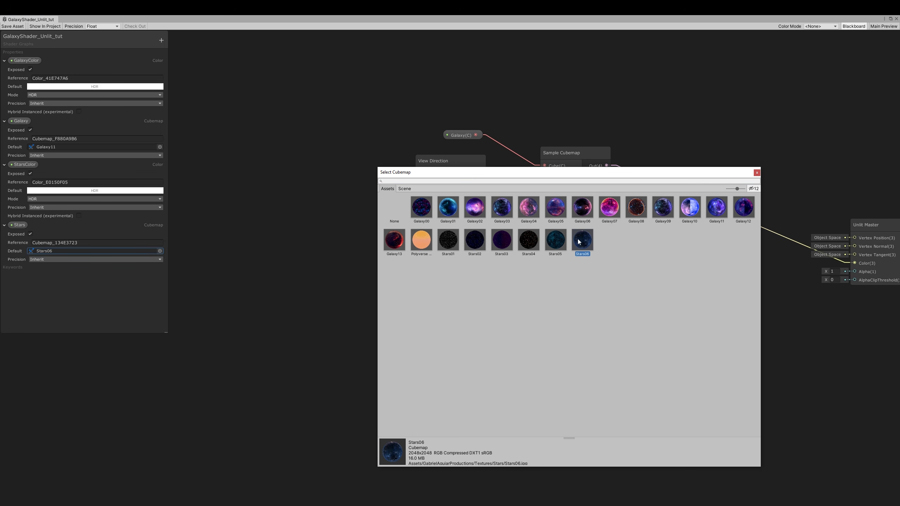
double_click(580, 241)
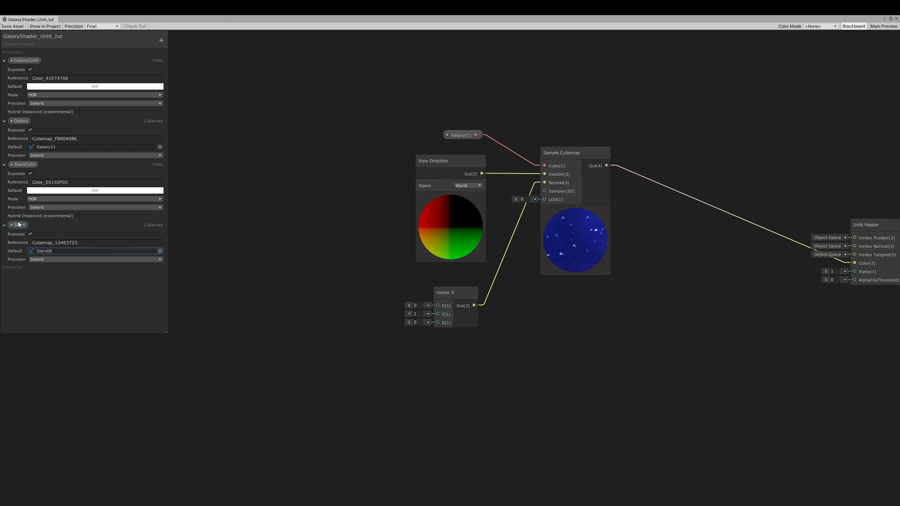
- Place the Stars property in the graph, duplicate the Sample Cubemap node below it, and connect Stars to the copy's Cube input
left_click_drag(18, 225, 491, 411)
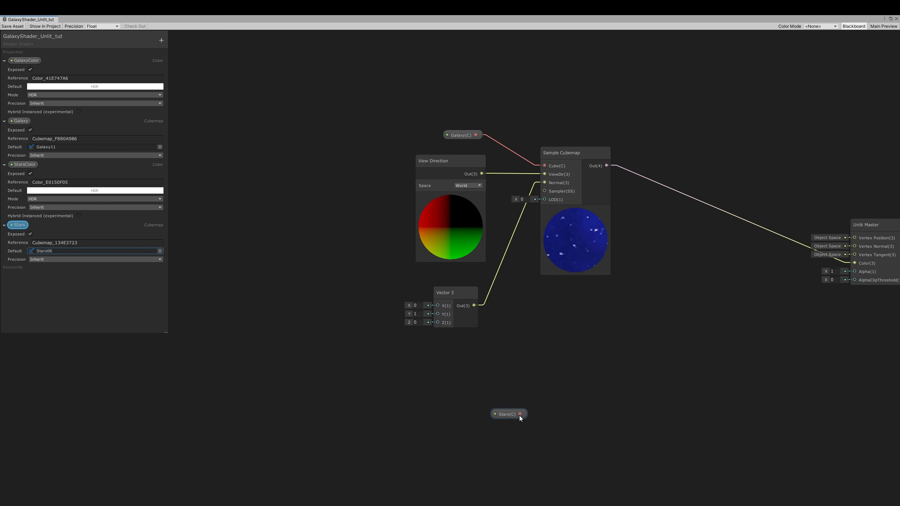
key("ctrl+d")
left_click_drag(581, 234, 590, 409)
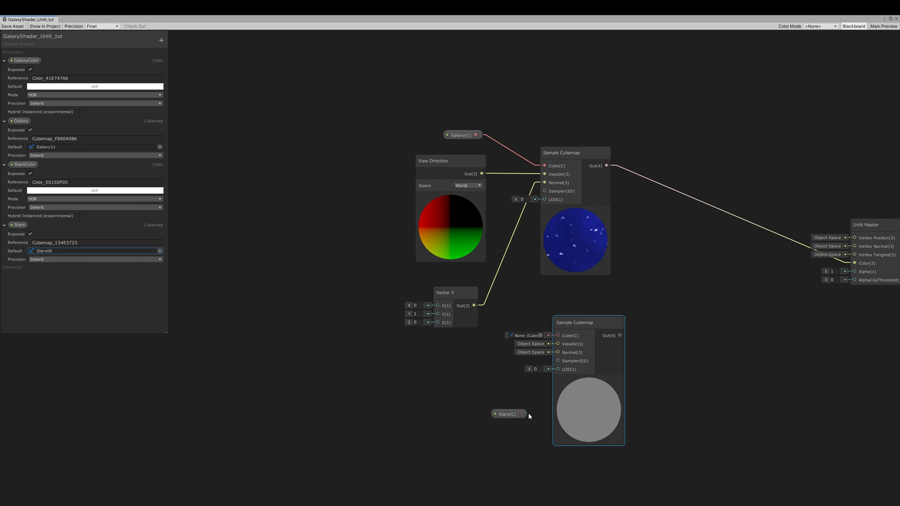
left_click_drag(521, 414, 561, 330)
left_click_drag(561, 330, 561, 335)
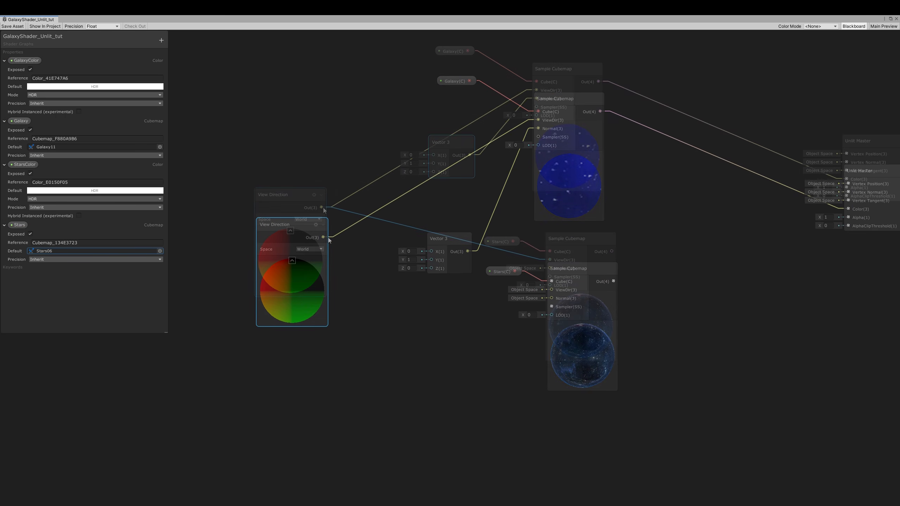
- Create an Add node whose A input is fed by the View Direction output
left_click_drag(322, 208, 412, 260)
type("add")
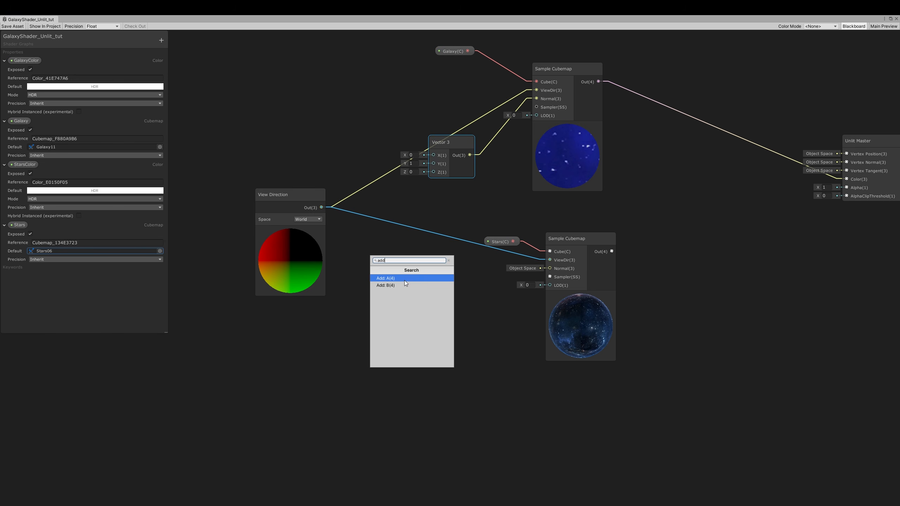
left_click(404, 279)
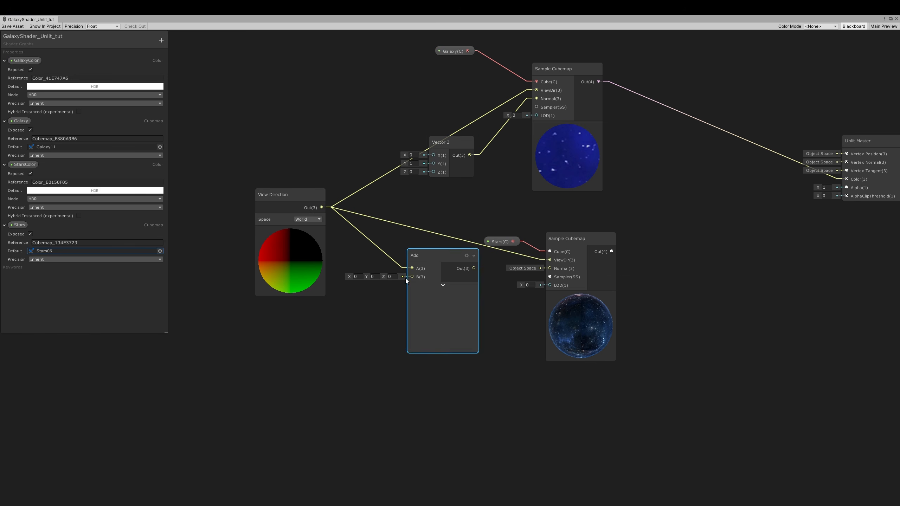
- Add a Vector3 property named StarsOffset with default X 0.5 and connect it to the Add node's B input
left_click(162, 42)
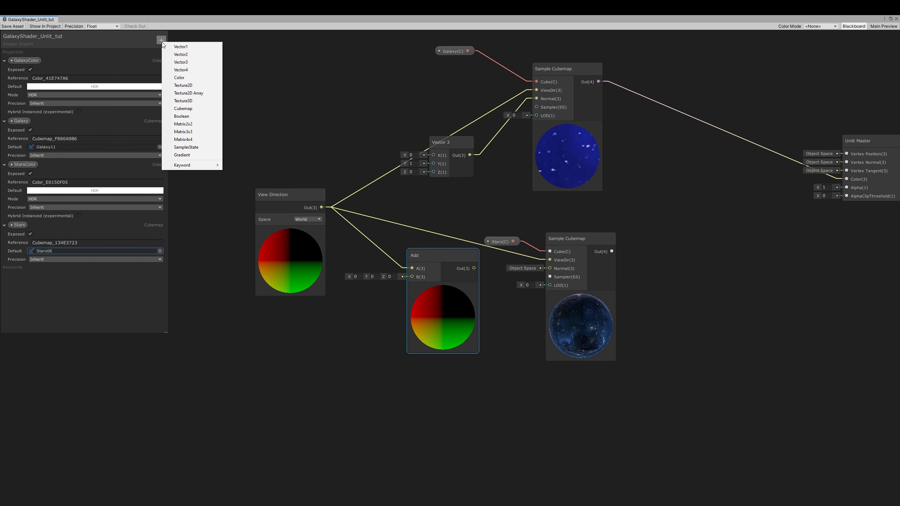
left_click(182, 62)
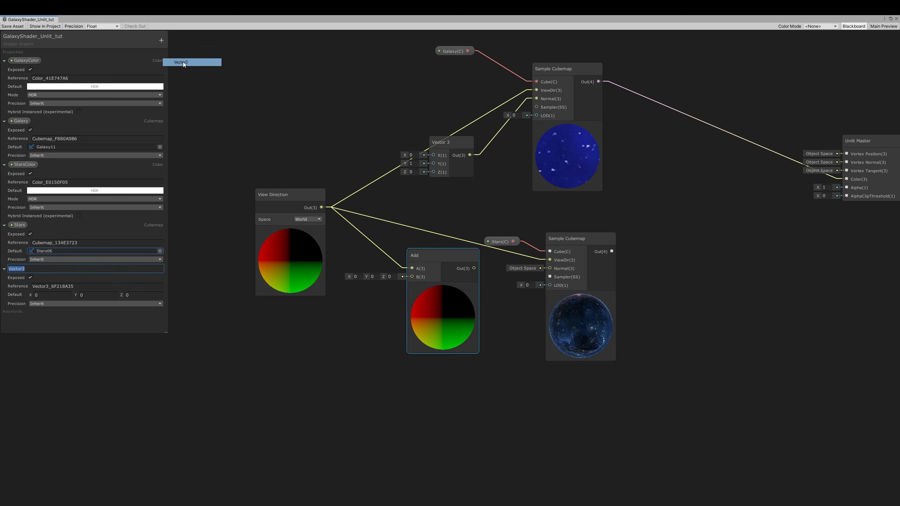
type("StarsOffset")
key("Return")
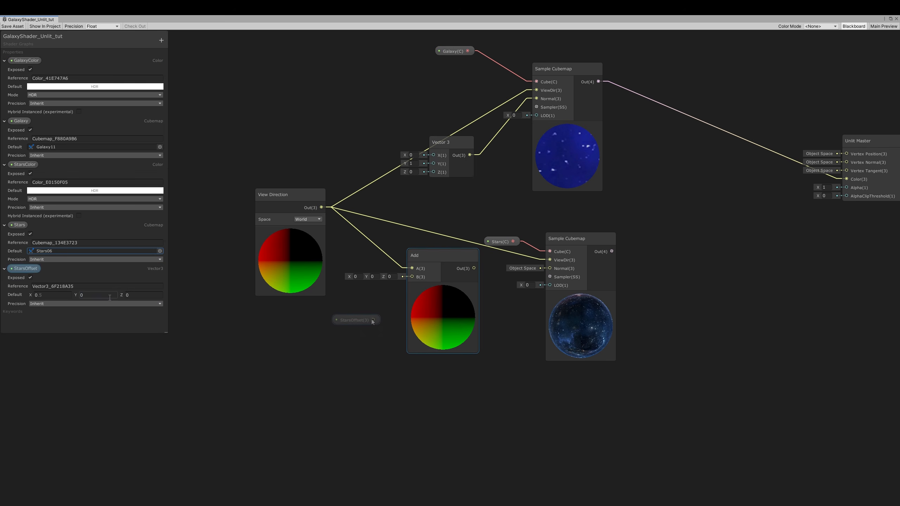
left_click_drag(373, 320, 407, 277)
- Connect the Add output to the Normal input of the stars Sample Cubemap, and tidy that node and its Stars property
left_click_drag(485, 270, 549, 270)
middle_click_drag(579, 252, 508, 293)
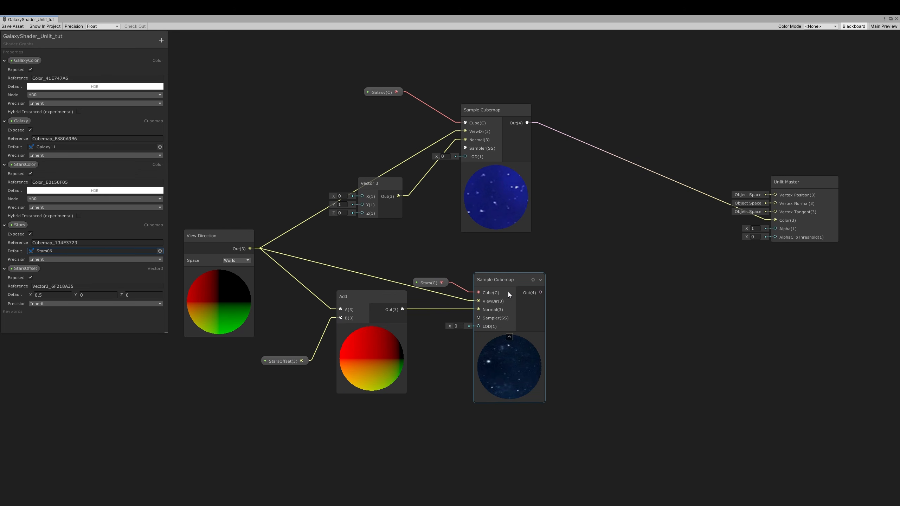
left_click_drag(504, 282, 492, 283)
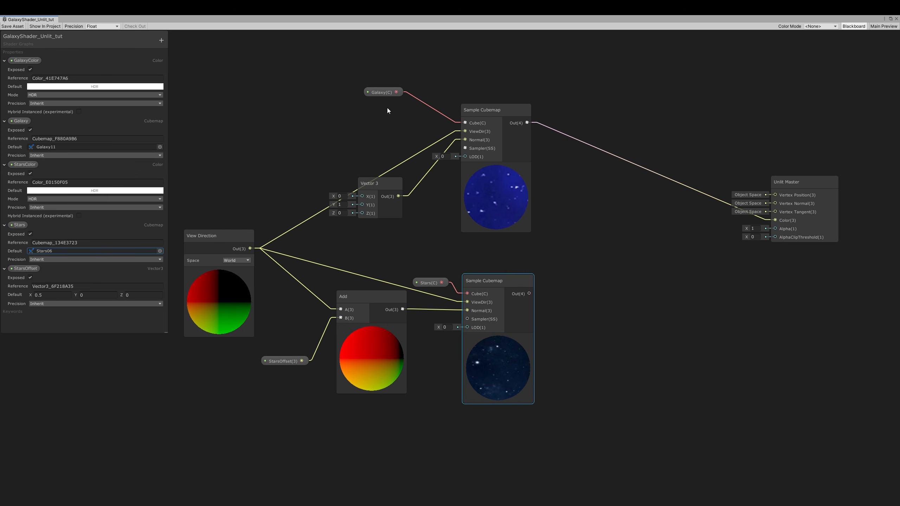
left_click_drag(428, 283, 388, 275)
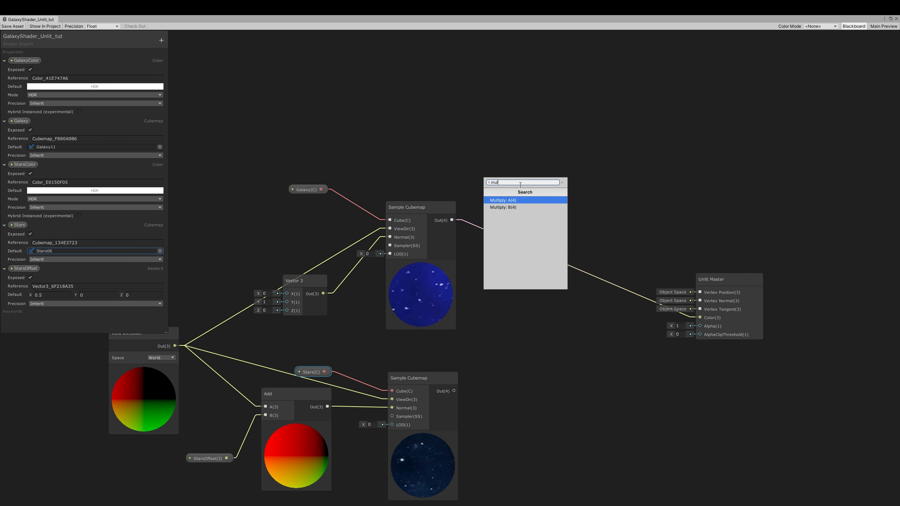
- Create a Multiply node that combines GalaxyColor with the galaxy Sample Cubemap output
left_click(512, 198)
left_click_drag(537, 178, 534, 159)
left_click_drag(452, 220, 524, 179)
left_click_drag(27, 61, 523, 170)
left_click_drag(474, 155, 458, 156)
left_click_drag(556, 166, 527, 171)
- Duplicate the Multiply node below and use the copy to multiply StarsColor by the stars Sample Cubemap output
key("ctrl+d")
left_click_drag(544, 251, 546, 426)
left_click_drag(25, 164, 503, 361)
left_click_drag(454, 390, 504, 352)
left_click(504, 309)
left_click(548, 191)
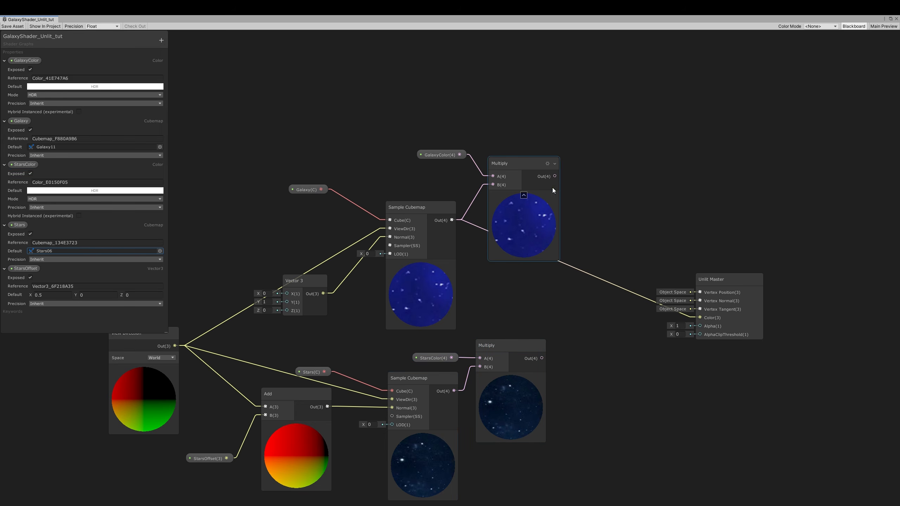
- Sum both Multiply outputs in a new Add node and feed the result to the Unlit Master's Color input
middle_click_drag(557, 177, 471, 193)
key("space")
type("addd")
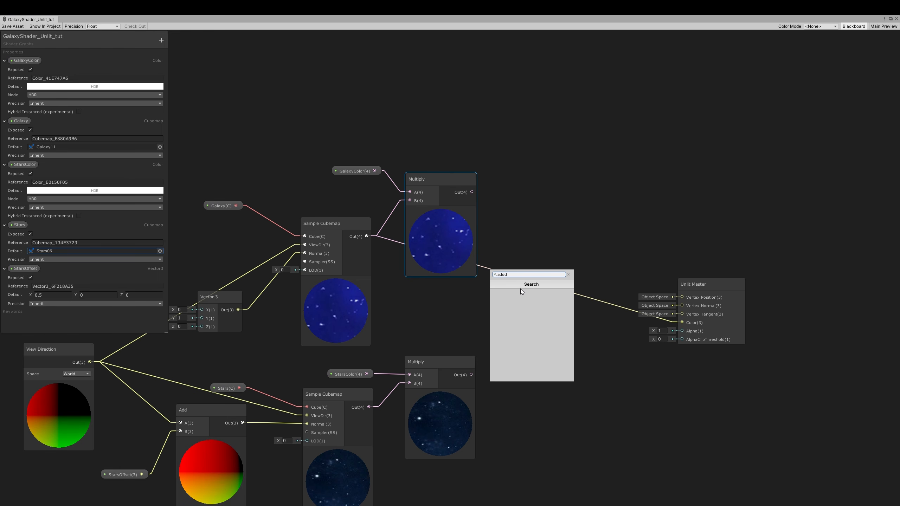
key("Return")
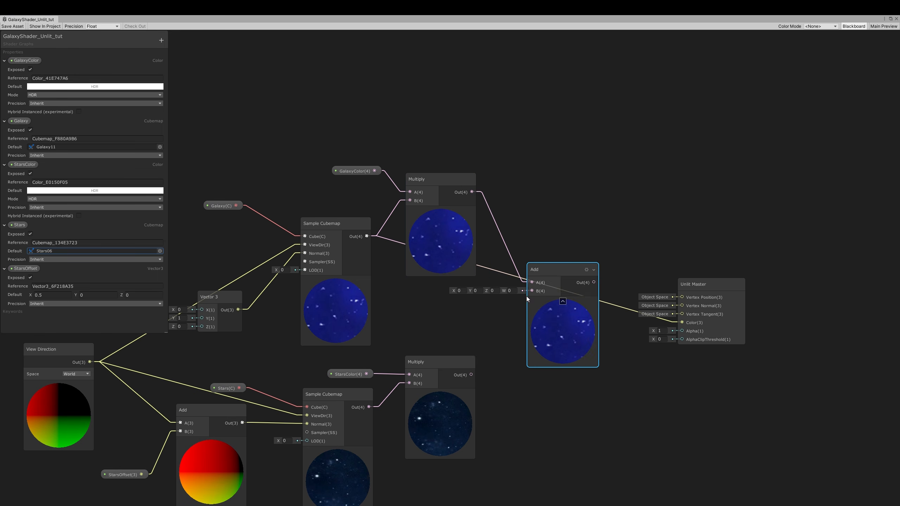
left_click_drag(471, 375, 532, 291)
left_click_drag(593, 282, 707, 261)
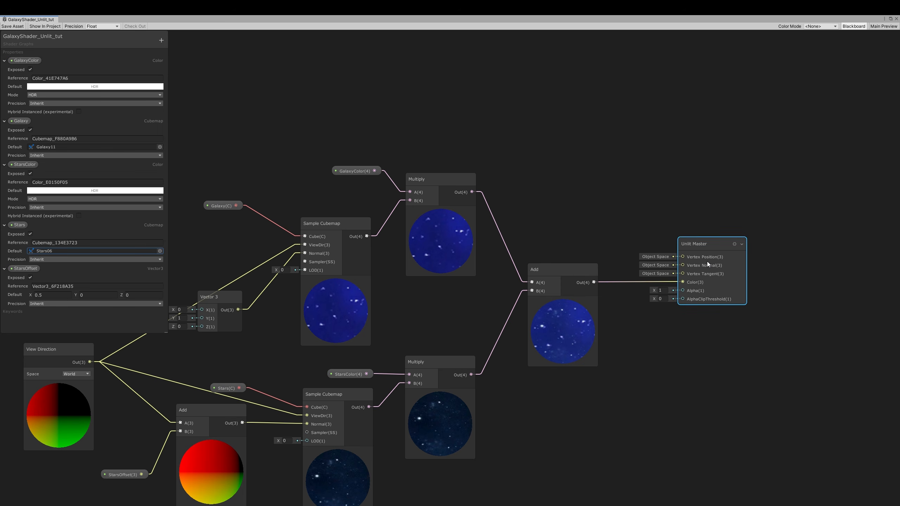
scroll(599, 323, "down", 3)
left_click_drag(237, 320, 215, 283)
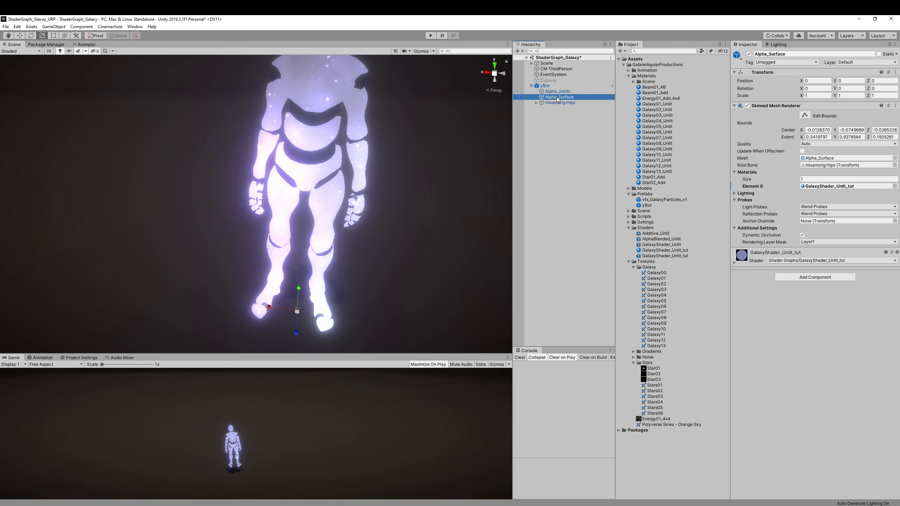
- Assign the Stars06 cubemap to the Stars slot of the GalaxyShader_Unlit_tut material on Alpha_Surface
left_click(740, 260)
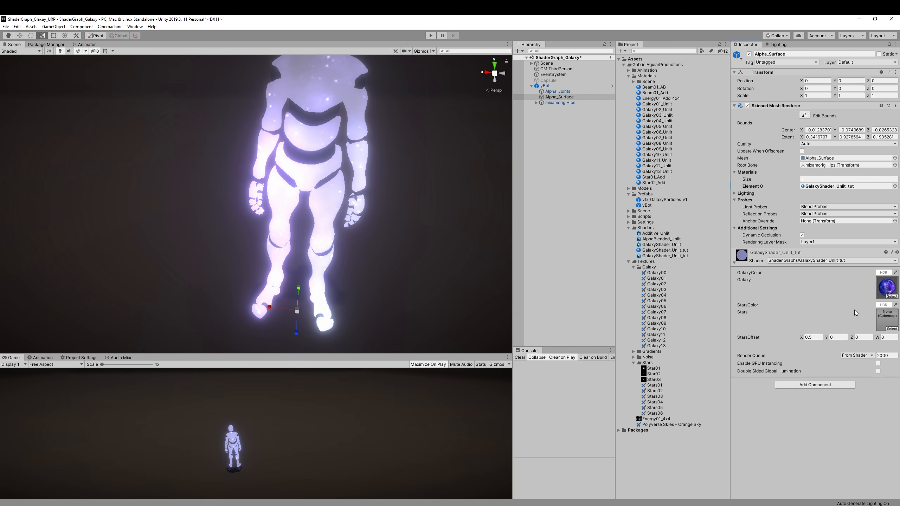
left_click(890, 329)
left_click(576, 241)
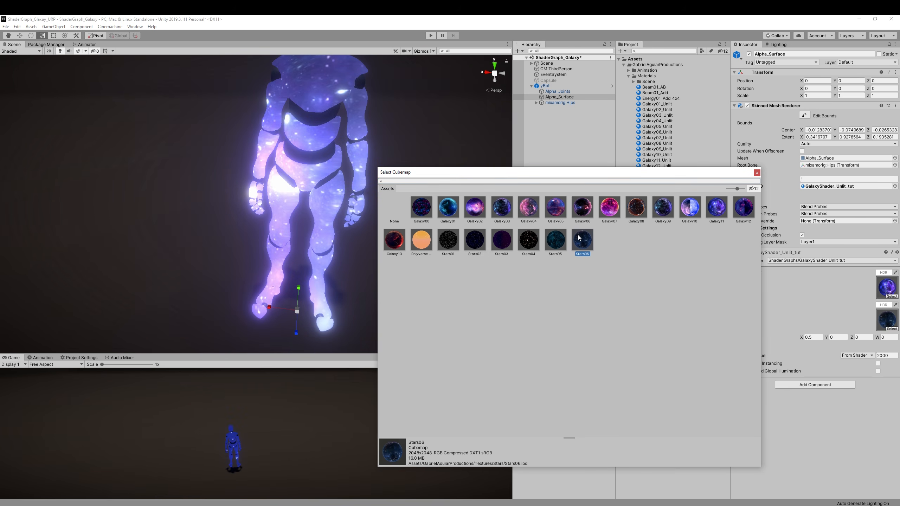
double_click(582, 241)
- Set the material's StarsOffset X to 0.1 and check the star layer on the character
left_click_drag(420, 183, 346, 214)
middle_click_drag(346, 213, 316, 225)
scroll(304, 228, "down", 2)
scroll(276, 233, "up", 5)
right_click_drag(251, 236, 304, 196)
key("s")
left_click(811, 337)
type("0.1")
middle_click_drag(374, 262, 360, 288)
scroll(320, 278, "down", 1)
key("w")
right_click_drag(360, 287, 418, 279)
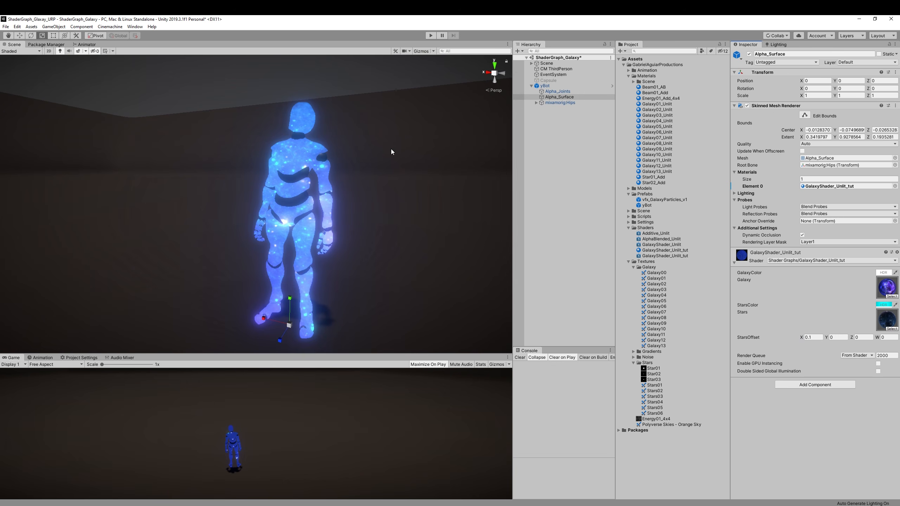
- Try a magenta StarsColor and a bluish GalaxyColor on the material while viewing the character from different angles
right_click_drag(391, 153, 477, 144)
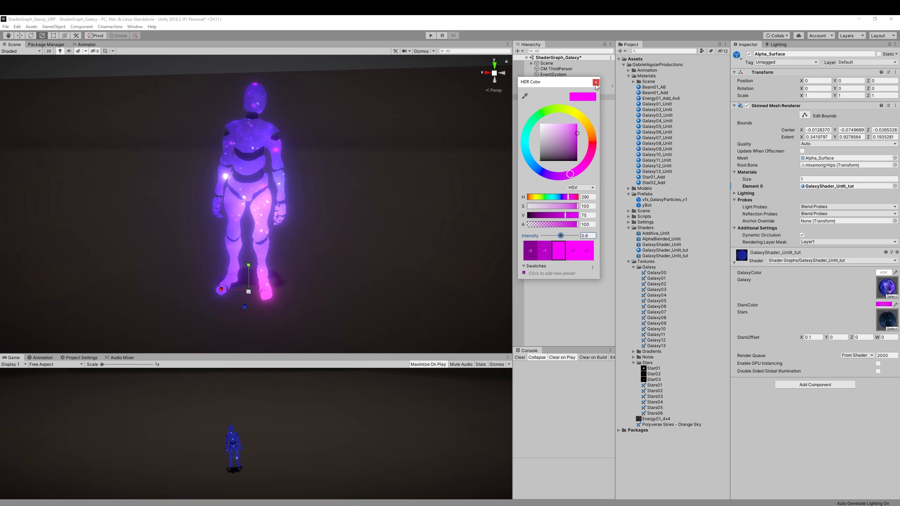
left_click(596, 82)
left_click(883, 272)
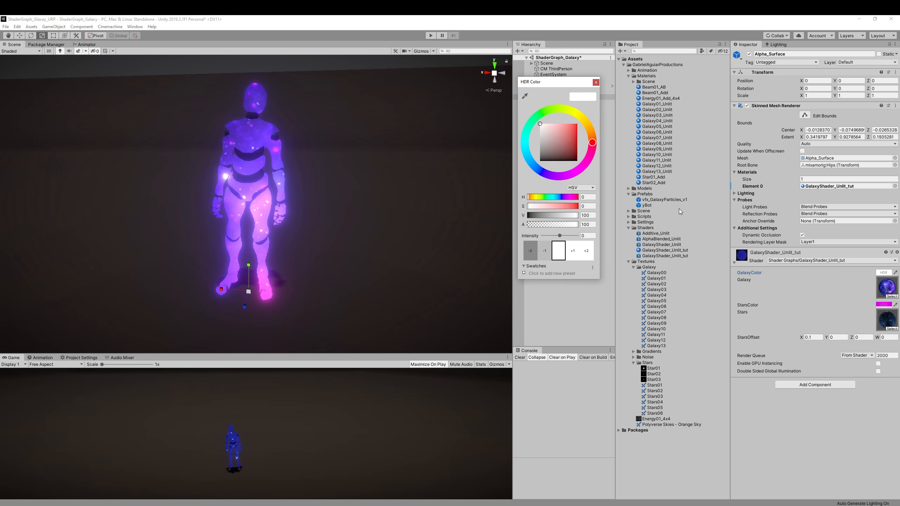
left_click(521, 153)
mouse_move(548, 129)
left_mouse_down()
mouse_move(569, 118)
mouse_move(557, 119)
left_mouse_up()
right_click_drag(366, 274, 402, 274)
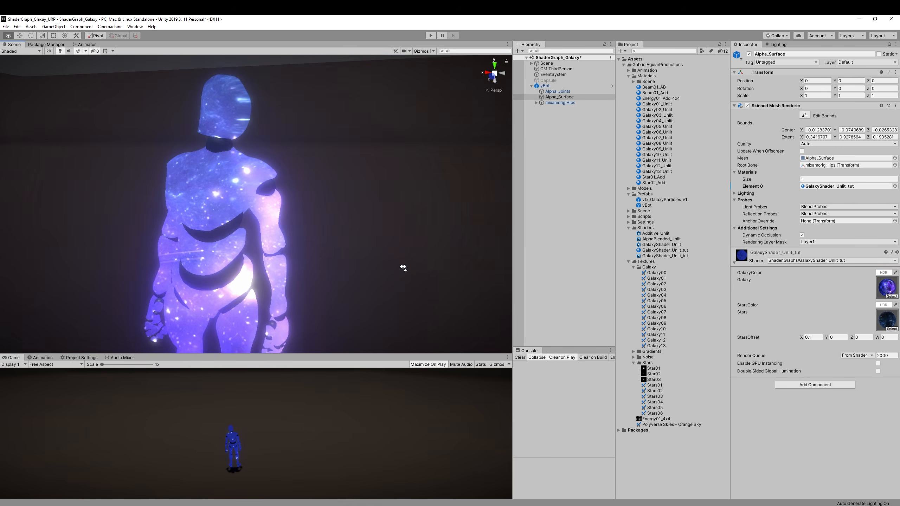
key("s")
key("a")
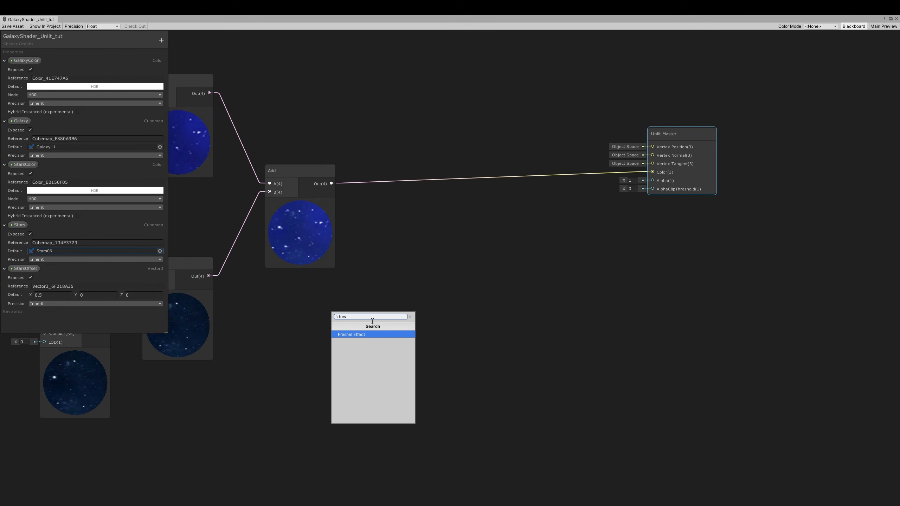
- Add a Fresnel Effect node and drive its Power with a new Vector1 property named FresnelPower, default 2
left_click(360, 333)
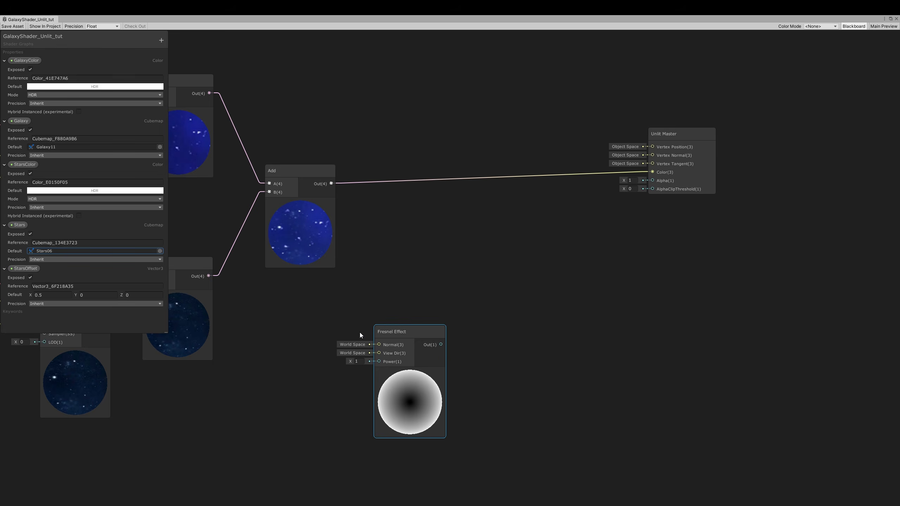
left_click_drag(166, 332, 181, 481)
left_click(178, 41)
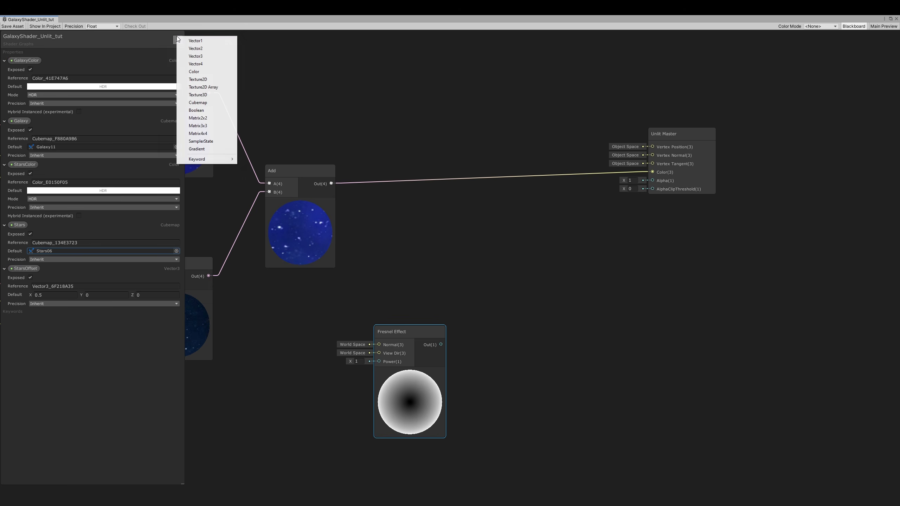
left_click(186, 40)
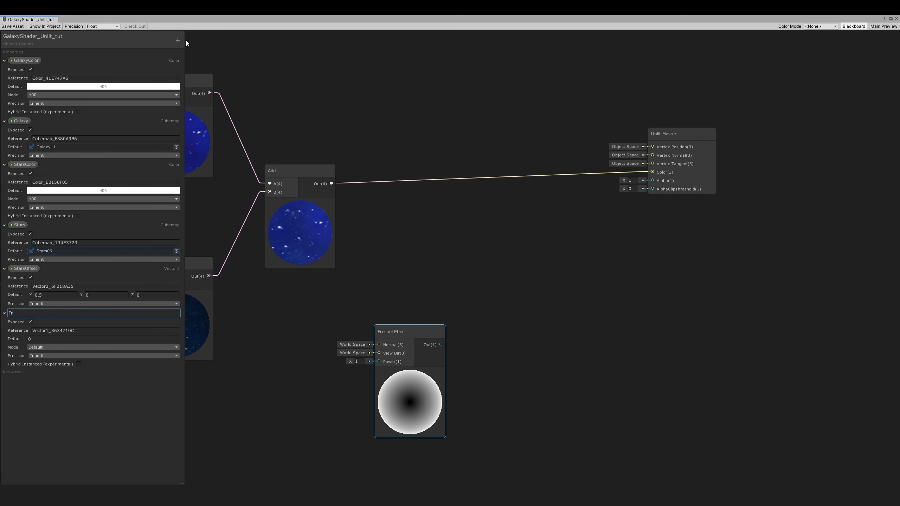
type("Fresnel")
left_click_drag(28, 313, 383, 365)
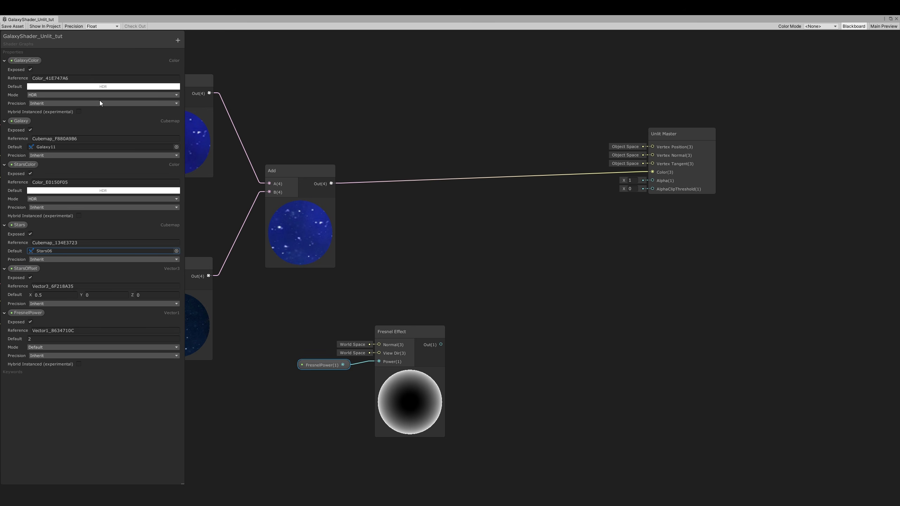
- Add a Color property named FresnelColor in HDR mode with a white default color and alpha 100
left_click(177, 40)
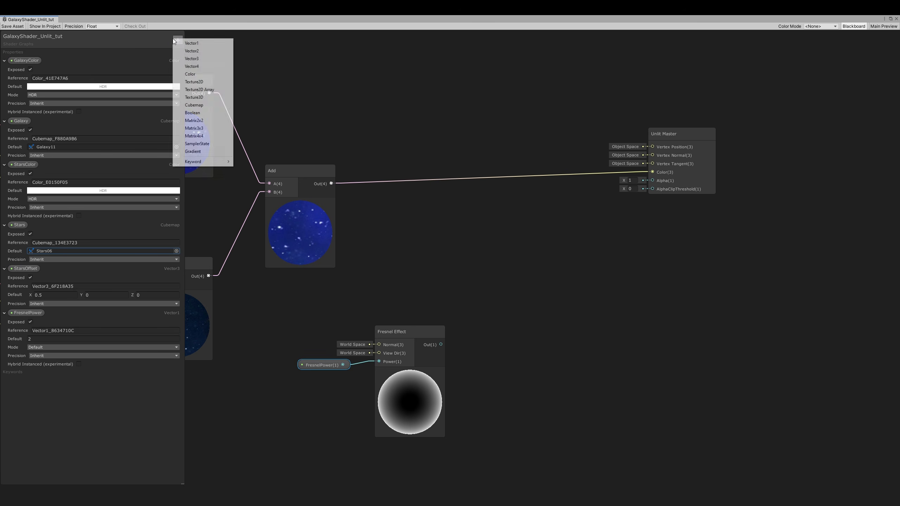
left_click(194, 74)
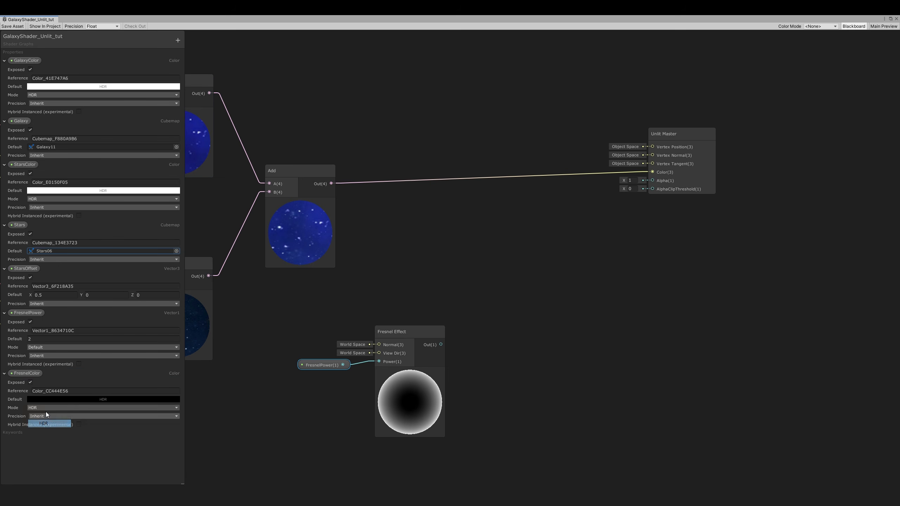
left_click(62, 399)
left_click_drag(554, 136, 538, 121)
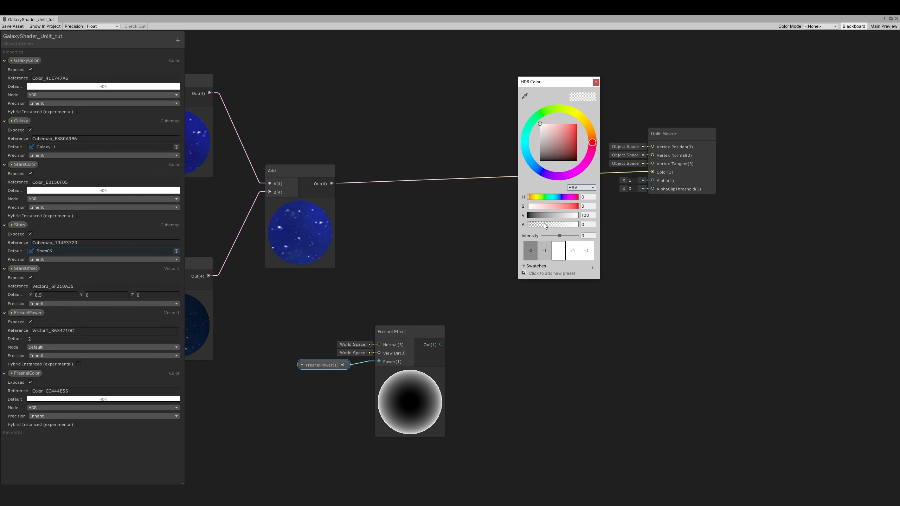
left_click_drag(544, 224, 591, 224)
left_click(597, 83)
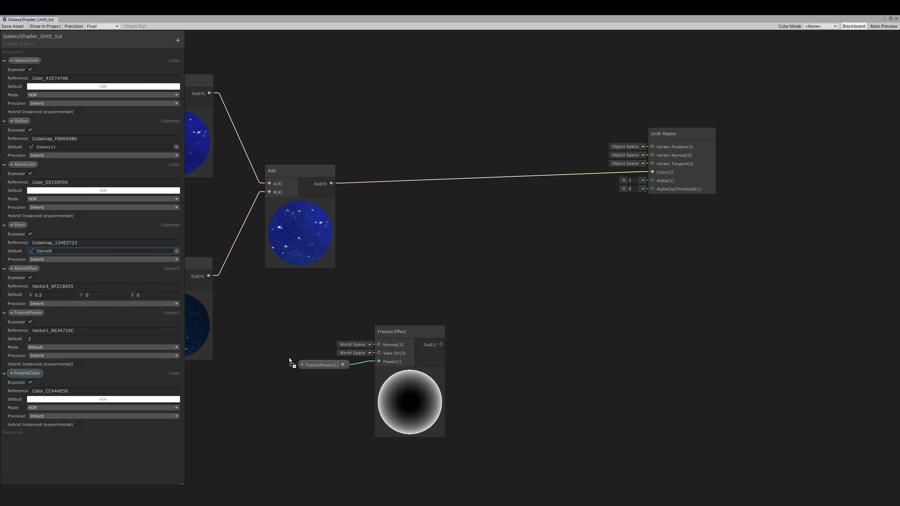
- Add the Fresnel Effect multiplied by FresnelColor to the combined galaxy output, feed it to Unlit Master's Color, and save the shader
left_click_drag(529, 305, 493, 310)
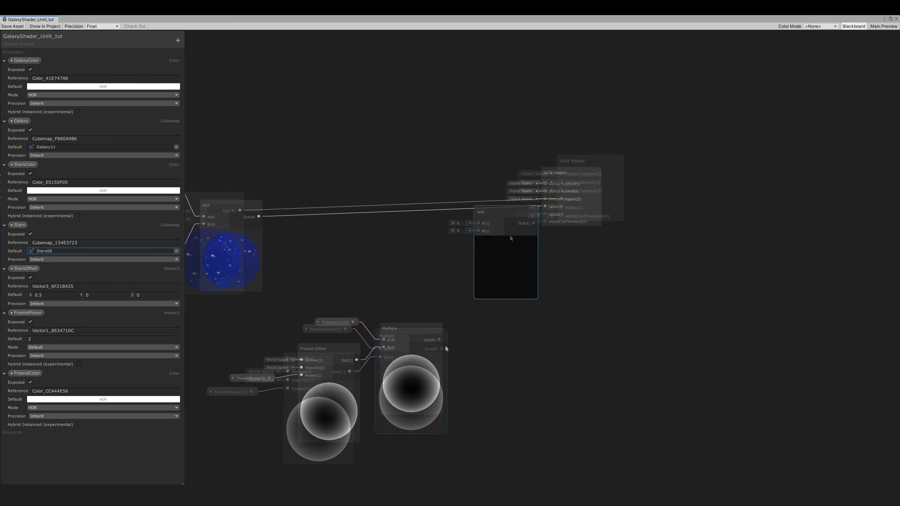
left_click_drag(438, 340, 478, 223)
left_click_drag(559, 193, 600, 206)
left_click_drag(552, 222, 607, 220)
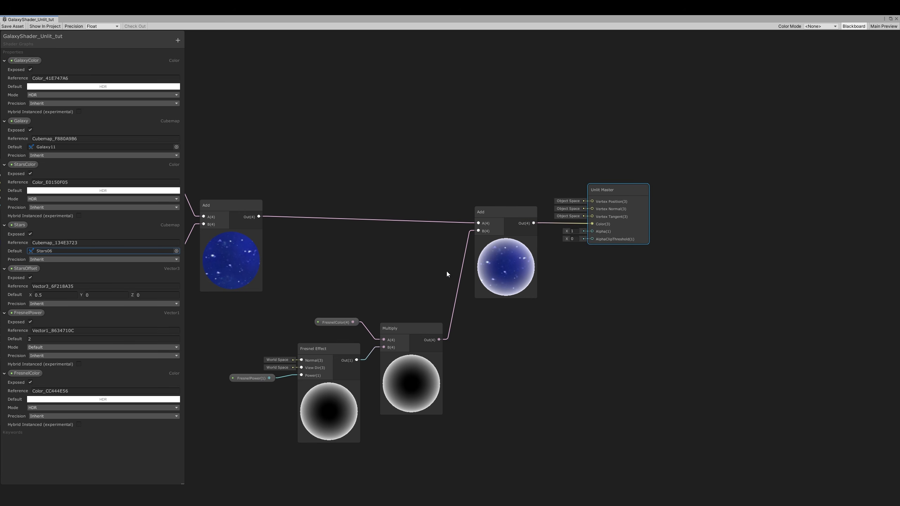
left_click(14, 26)
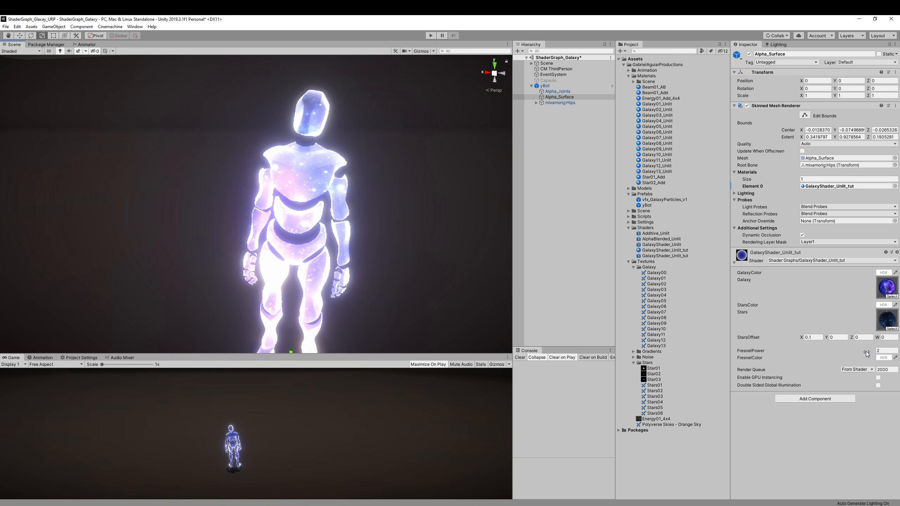
- Try a FresnelPower of 3.74 and a light cyan FresnelColor with hue 184, saturation 63 and value 100 on the material
left_click_drag(876, 352, 7, 353)
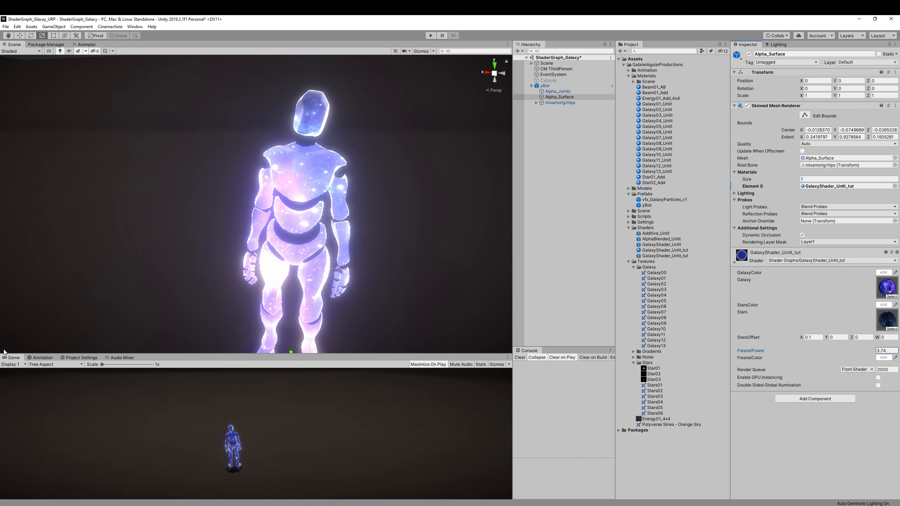
left_click(883, 357)
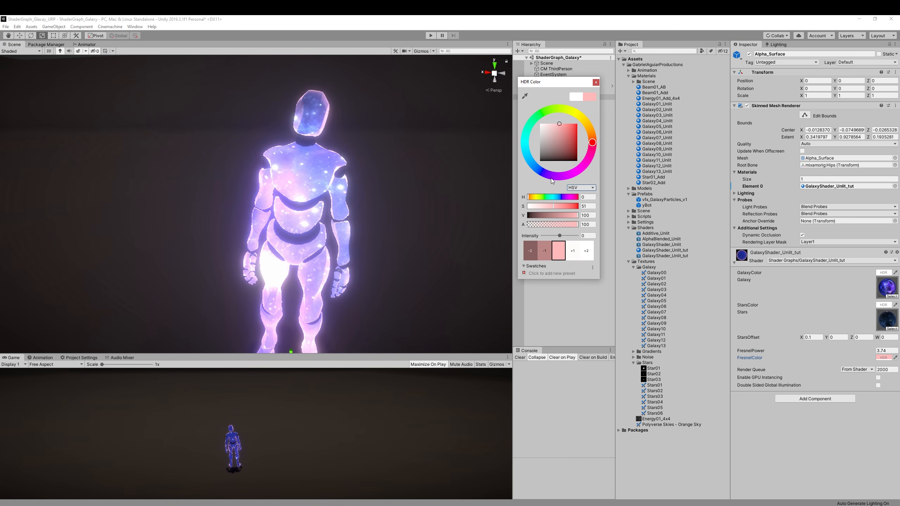
left_click(559, 123)
left_click(525, 144)
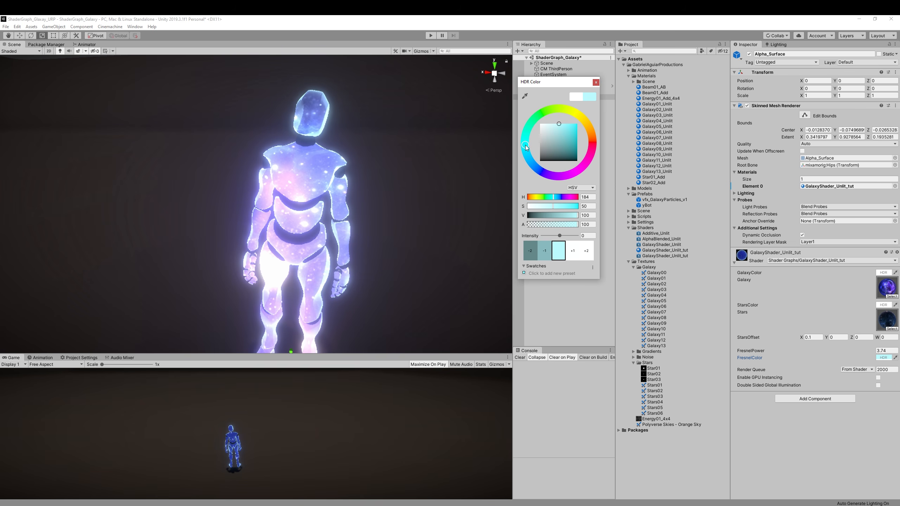
mouse_move(560, 127)
left_mouse_down()
mouse_move(575, 119)
mouse_move(564, 124)
left_mouse_up()
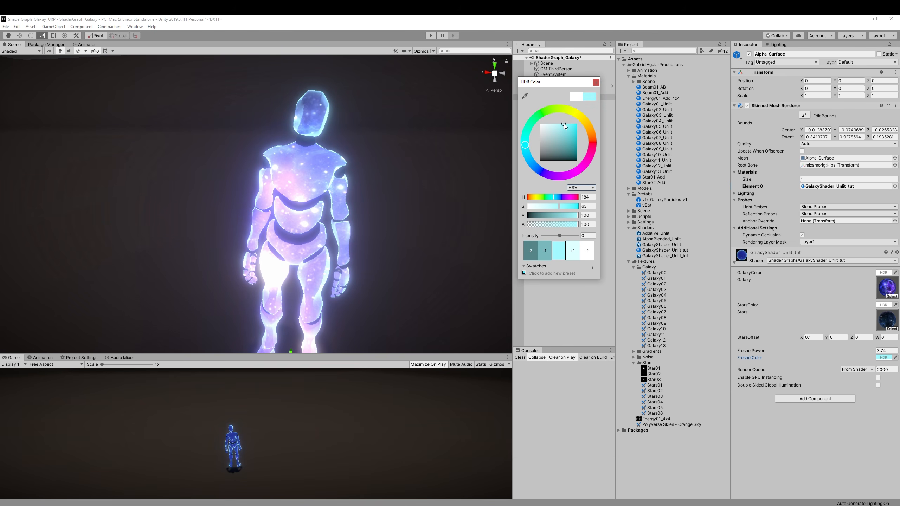
left_click(596, 82)
- Assign the Stars04 cubemap to the material's Stars property and set FresnelPower to 2
left_click(890, 329)
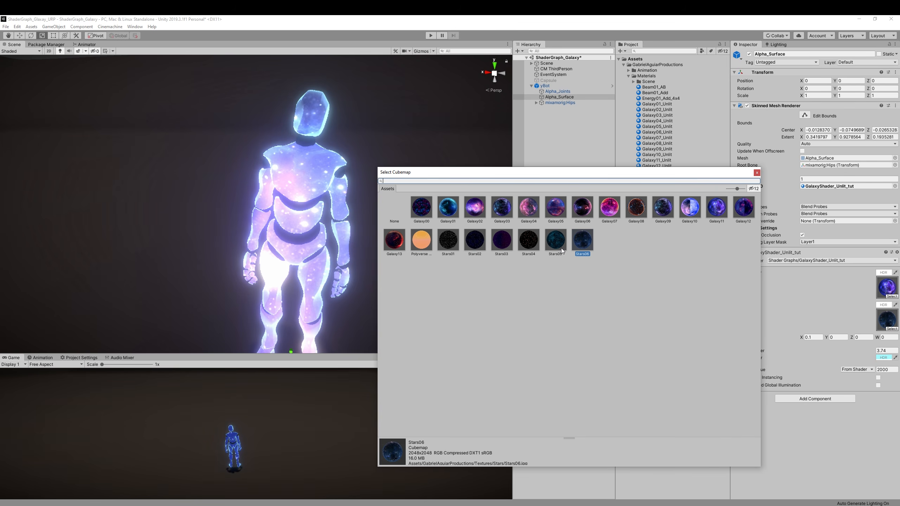
left_click(536, 246)
left_click(452, 120)
middle_click_drag(428, 138, 309, 138)
scroll(316, 136, "down", 5)
right_click_drag(319, 161, 279, 169)
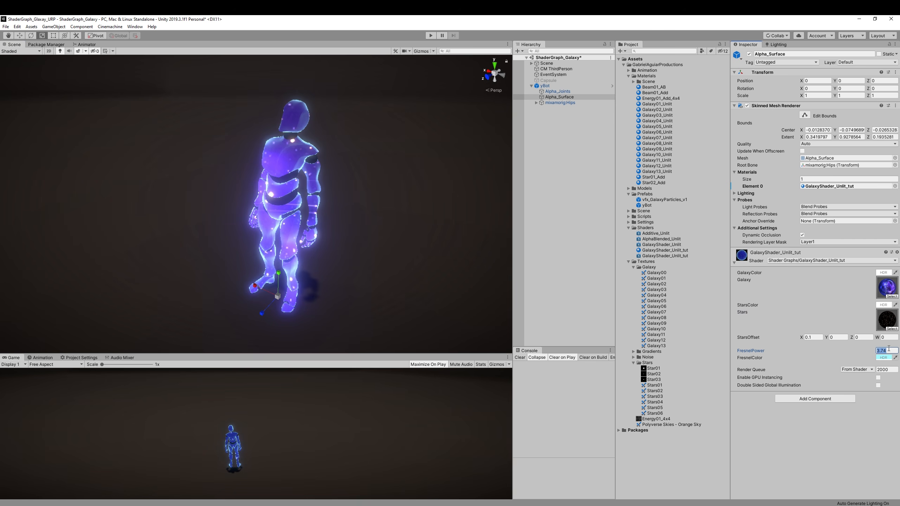
type("2")
right_click_drag(442, 230, 357, 159)
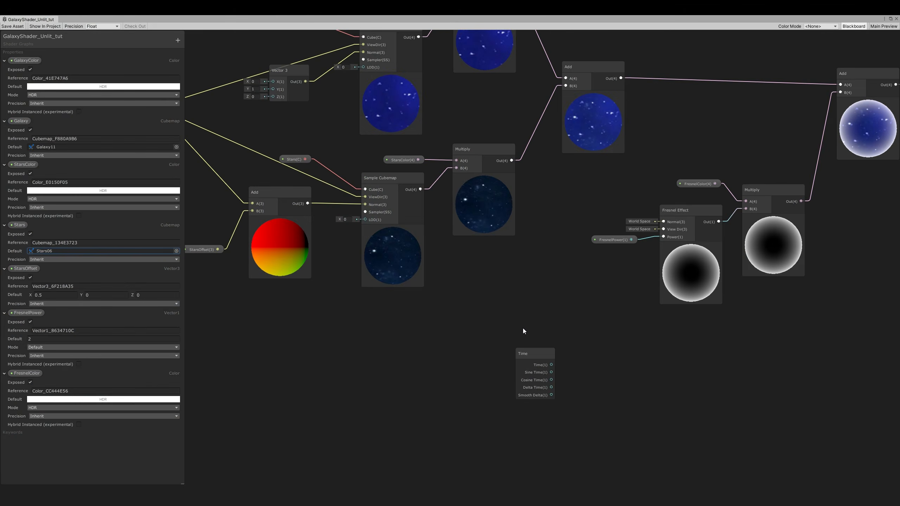
- Add a Multiply node beside the Time node in the shader graph
key("space")
type("multiply")
key("Return")
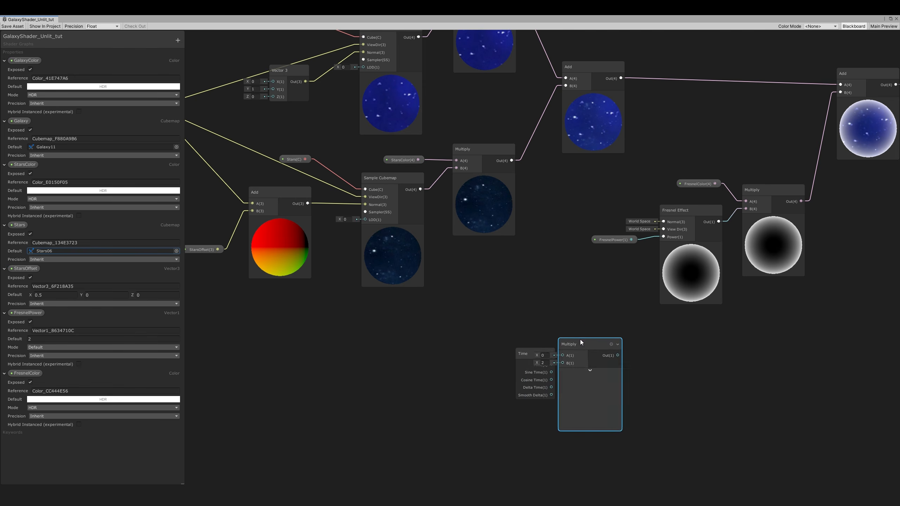
left_click_drag(580, 342, 608, 329)
- Create a Vector2 property named FresnelSpeed, multiply it by Time, and collapse the Multiply node's preview
left_click(179, 41)
left_click(193, 52)
type("Fresnel")
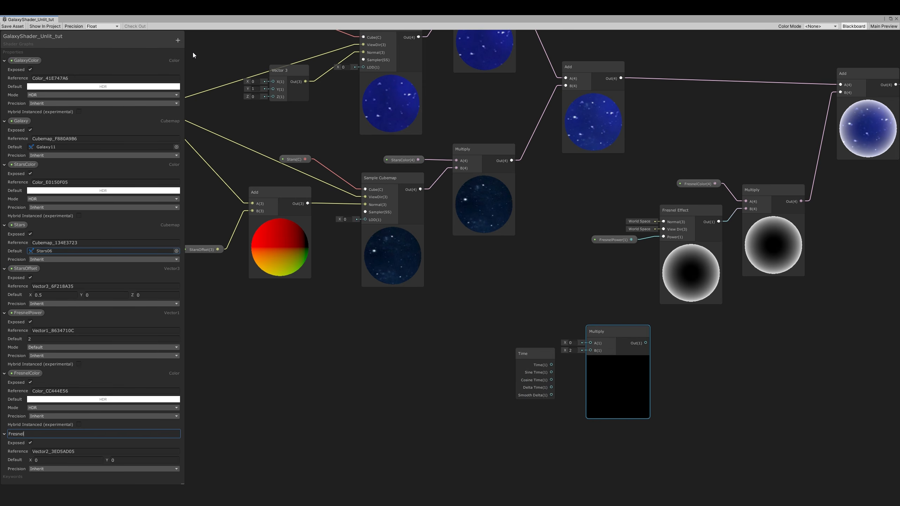
type("Speed")
key("Return")
left_click(178, 40)
left_click(198, 76)
type("Fresne")
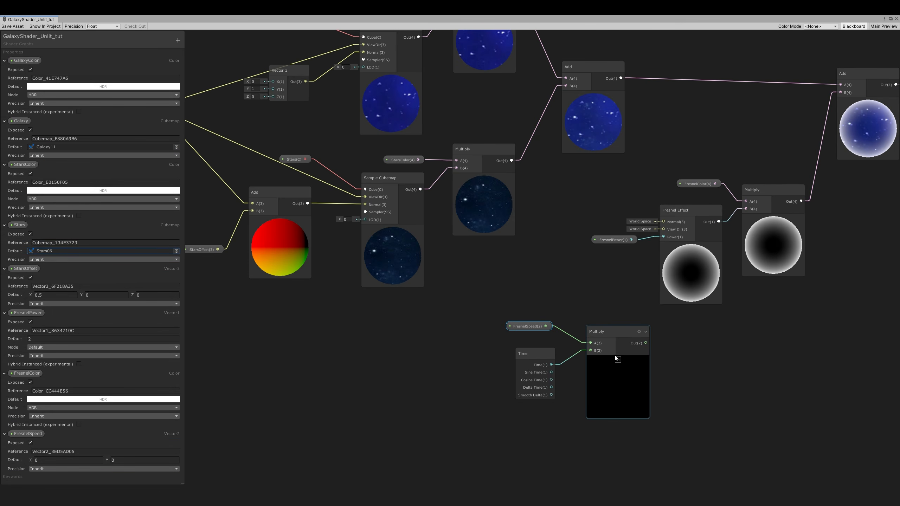
left_click(616, 357)
- Add a Simple Noise node below the Fresnel Effect and set its Scale to 20
middle_click_drag(632, 306, 375, 310)
left_click(380, 308)
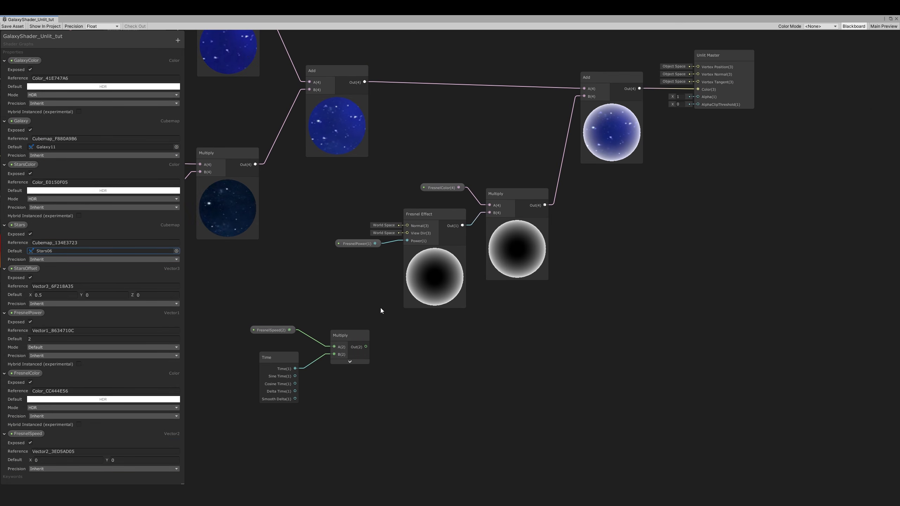
scroll(380, 308, "up", 1)
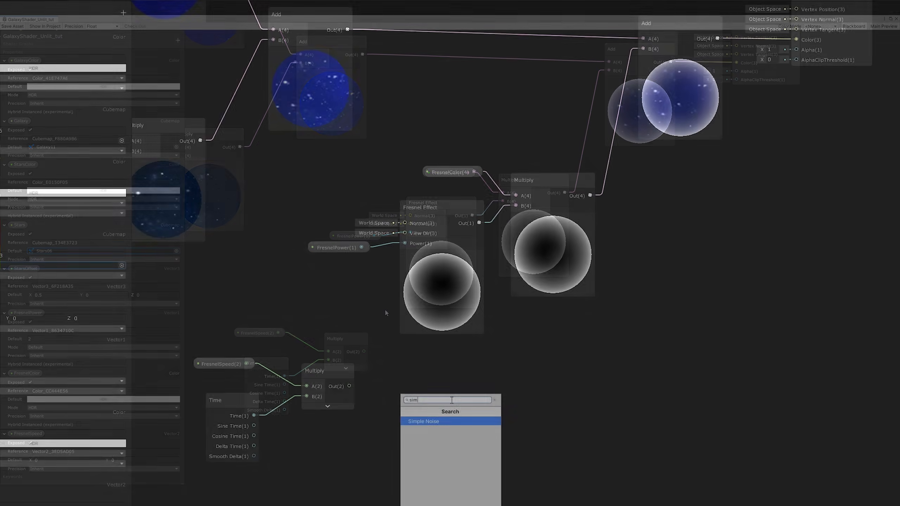
left_click(461, 380)
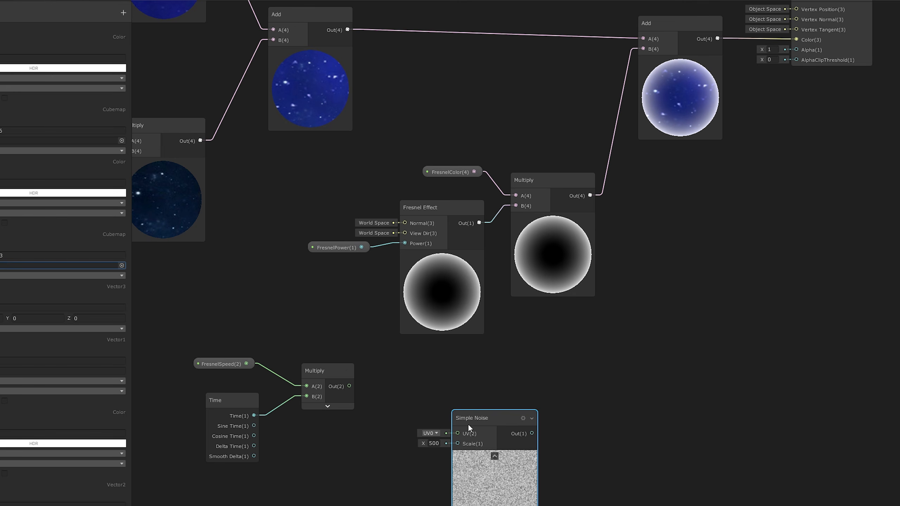
type("20")
- Add a UV node and arrange it above the Multiply node that combines FresnelSpeed and Time
left_click_drag(352, 385, 365, 400)
left_click(383, 387)
key("space")
type("uvv")
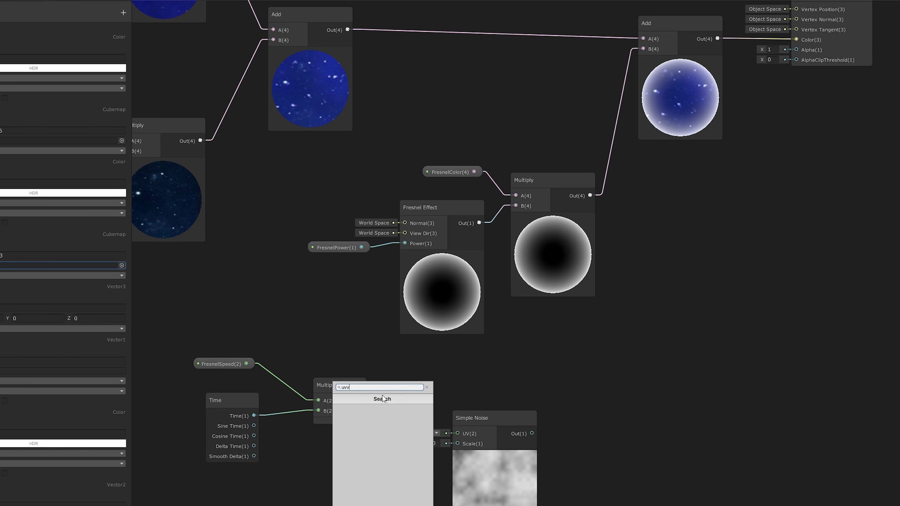
key("BackSpace")
key("Return")
left_click_drag(354, 487, 220, 354)
middle_click_drag(311, 360, 367, 229)
left_click_drag(389, 256, 321, 370)
left_click_drag(457, 285, 271, 199)
- Add the UV output to the FresnelSpeed-Time product with an Add node and feed the sum into Simple Noise's UV
left_click_drag(425, 307, 424, 309)
type("add")
key("Return")
left_click_drag(348, 384, 437, 327)
left_click_drag(450, 301, 423, 294)
left_click_drag(473, 310, 513, 304)
middle_click_drag(604, 289, 431, 331)
left_click_drag(402, 328, 499, 320)
left_click_drag(409, 354, 503, 317)
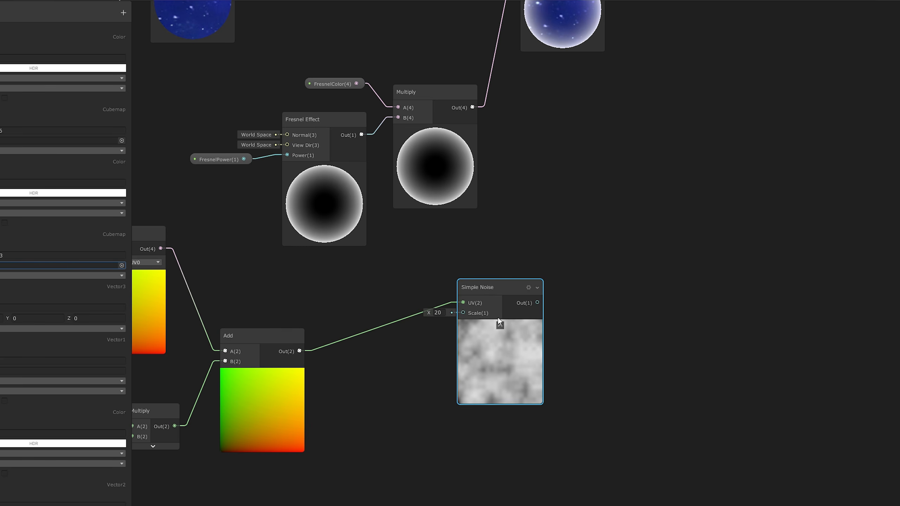
- Create a Multiply node from the Simple Noise output
left_click_drag(605, 263, 605, 265)
type("mul")
left_click(589, 289)
- Multiply the colored Fresnel result by the Simple Noise output, feed it to the final Add's B, and check the character
middle_click_drag(504, 121, 416, 261)
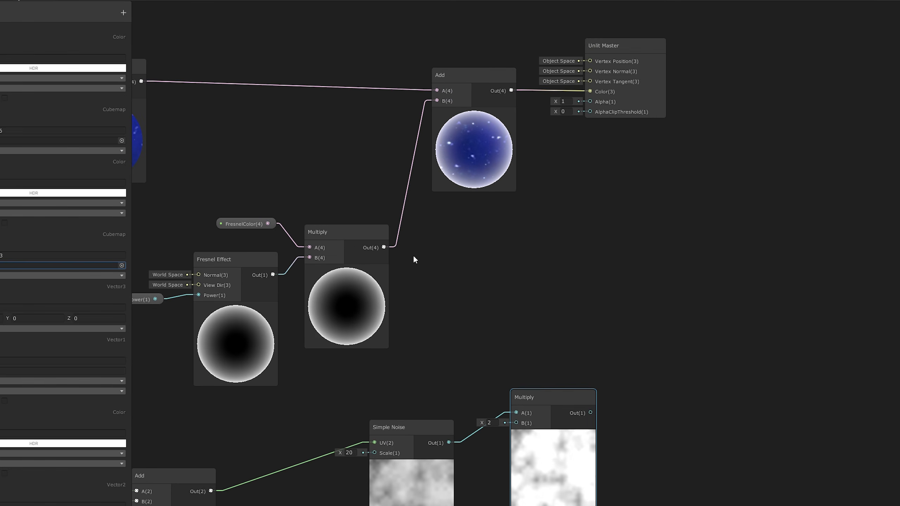
mouse_move(388, 248)
left_mouse_down()
mouse_move(516, 413)
mouse_move(500, 348)
mouse_move(517, 335)
mouse_move(429, 101)
left_mouse_up()
middle_click_drag(371, 341, 452, 295)
middle_click_drag(318, 438, 412, 378)
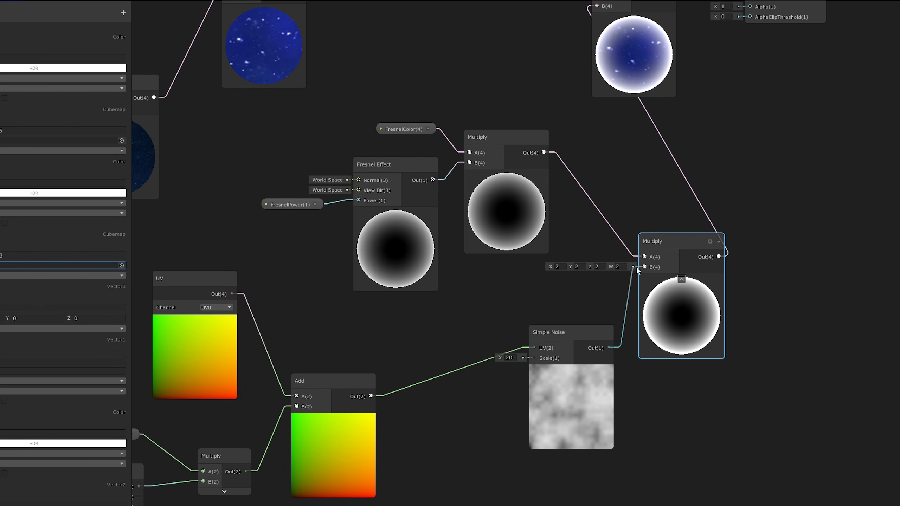
middle_click_drag(582, 284, 498, 362)
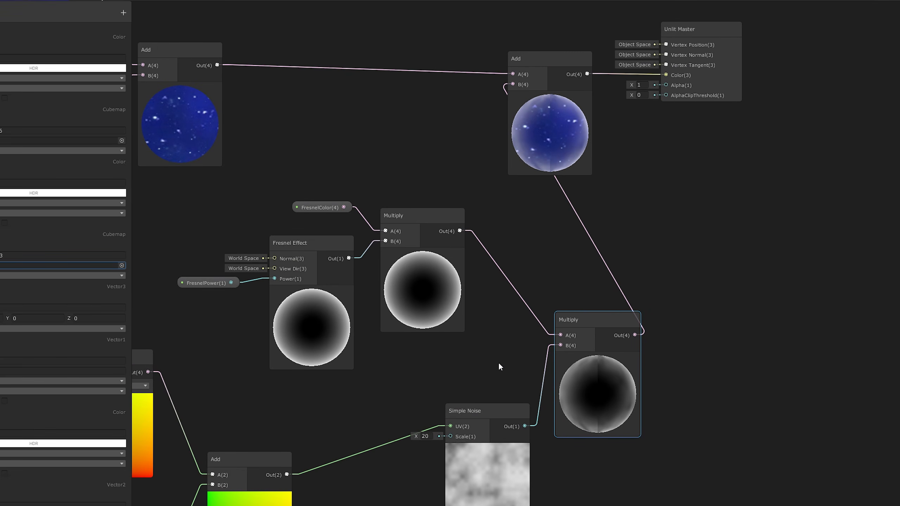
middle_click_drag(461, 466, 669, 381)
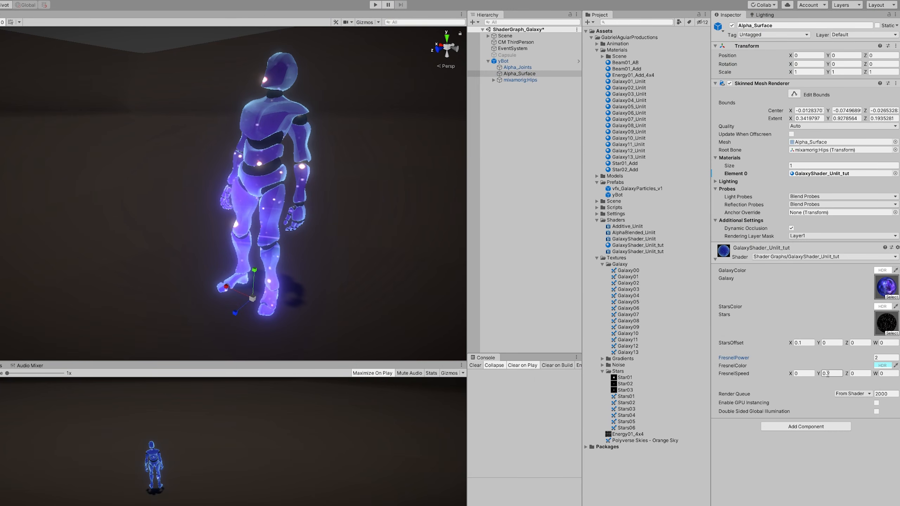
scroll(279, 168, "up", 3)
middle_click_drag(154, 208, 97, 222)
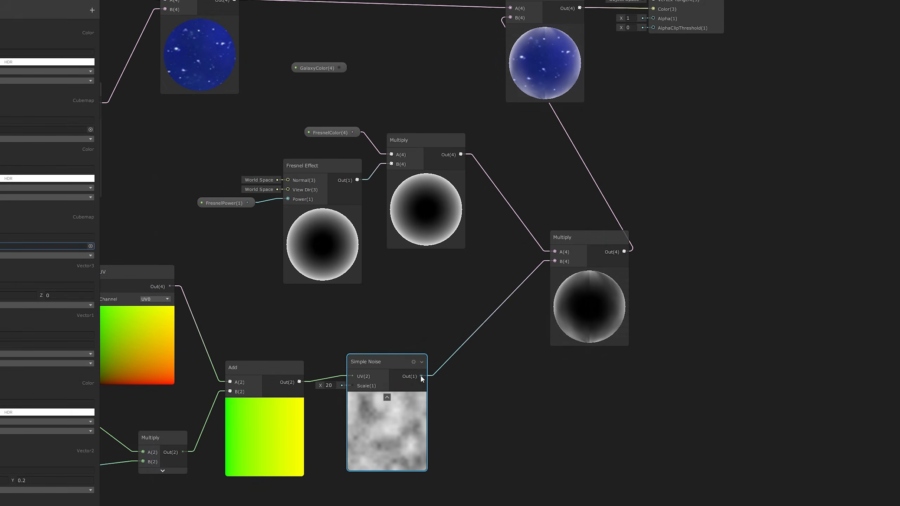
- Insert a Power node between Simple Noise and the Multiply node that masks the Fresnel
left_click_drag(421, 377, 484, 354)
type("powe")
left_click(486, 375)
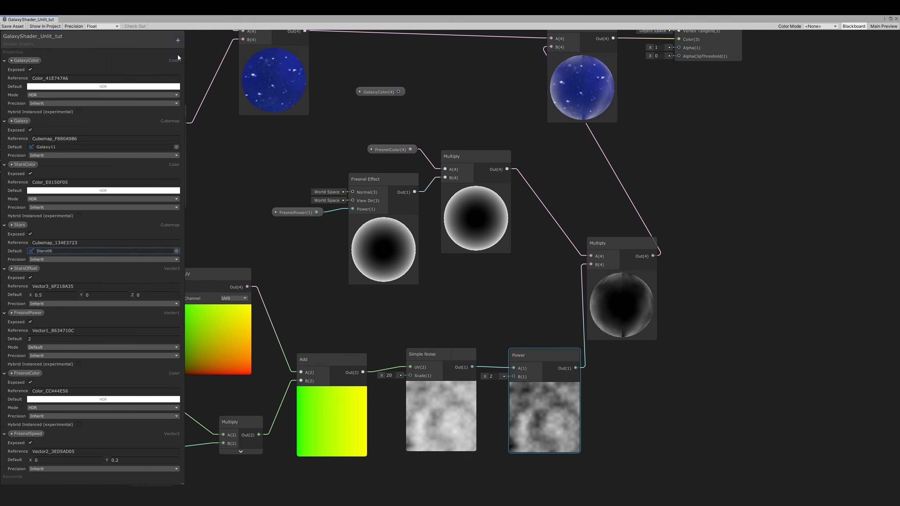
- Create a Vector1 property named FresnelNoisePower with default 3 and connect it to the Power node's B input
left_click(177, 40)
left_click(183, 48)
type("Fres")
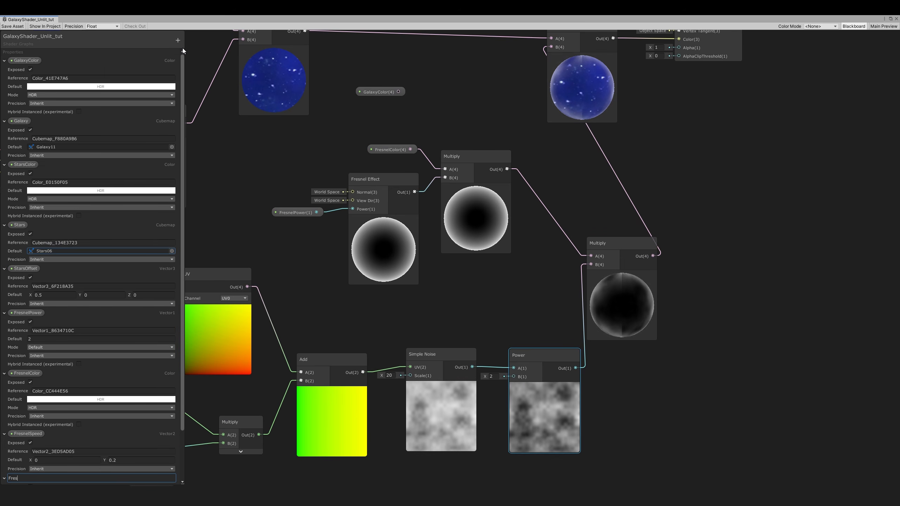
type("nelNoisePower")
key("Return")
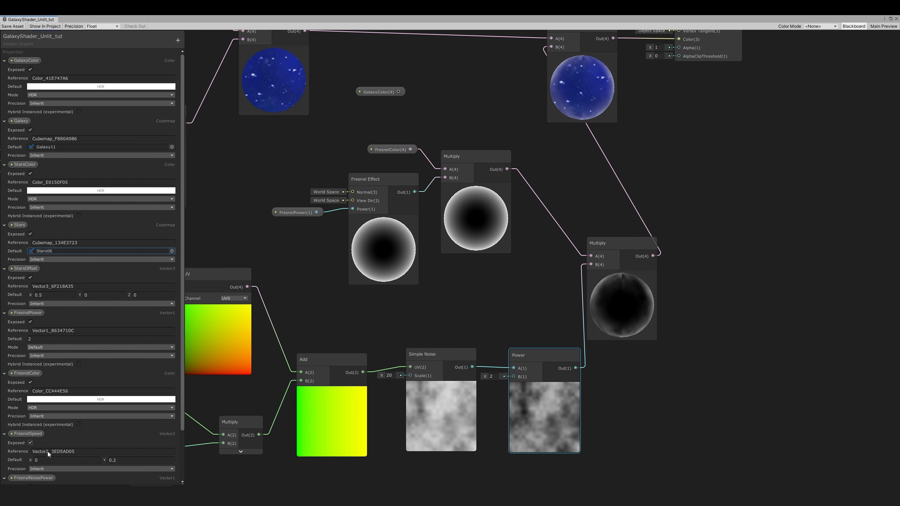
left_click_drag(34, 478, 453, 333)
left_click_drag(508, 336, 514, 377)
- Create a Vector1 property named FresnelScale with default 20 and connect it to Simple Noise's Scale input
left_click_drag(487, 337, 459, 337)
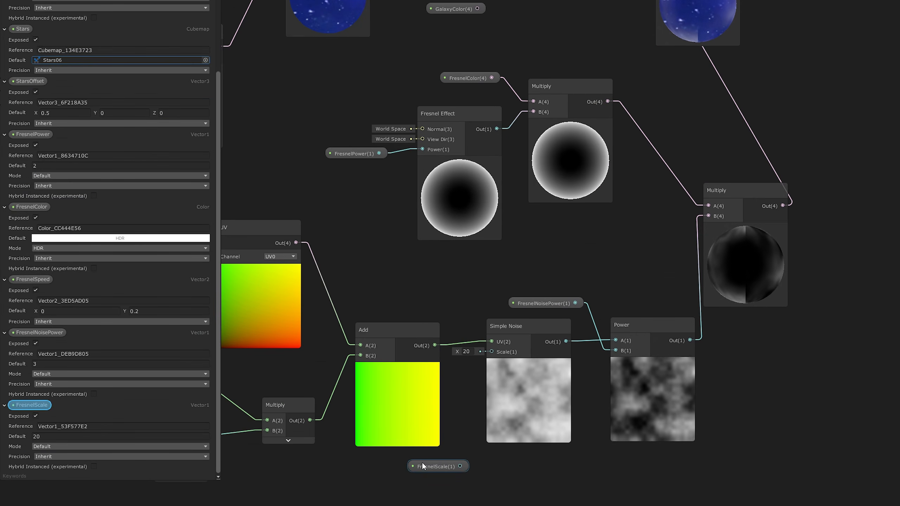
left_click_drag(423, 466, 490, 352)
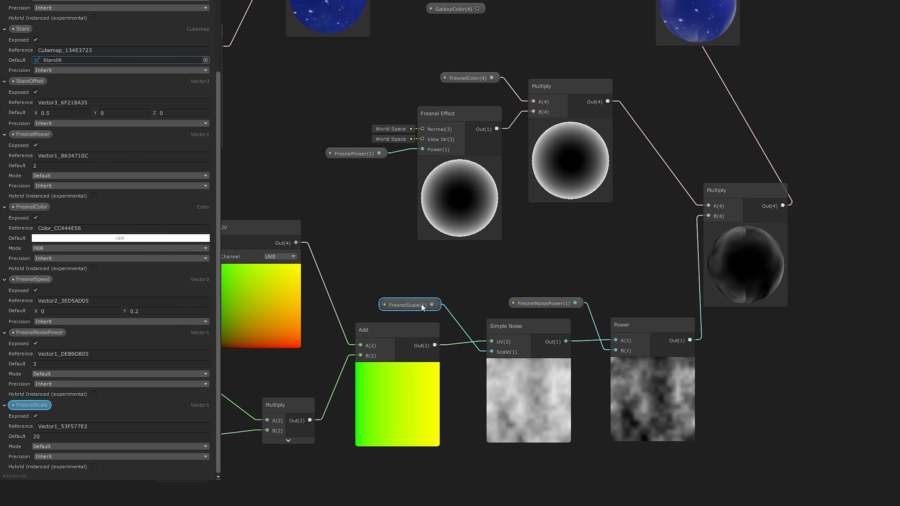
middle_click_drag(328, 305, 461, 295)
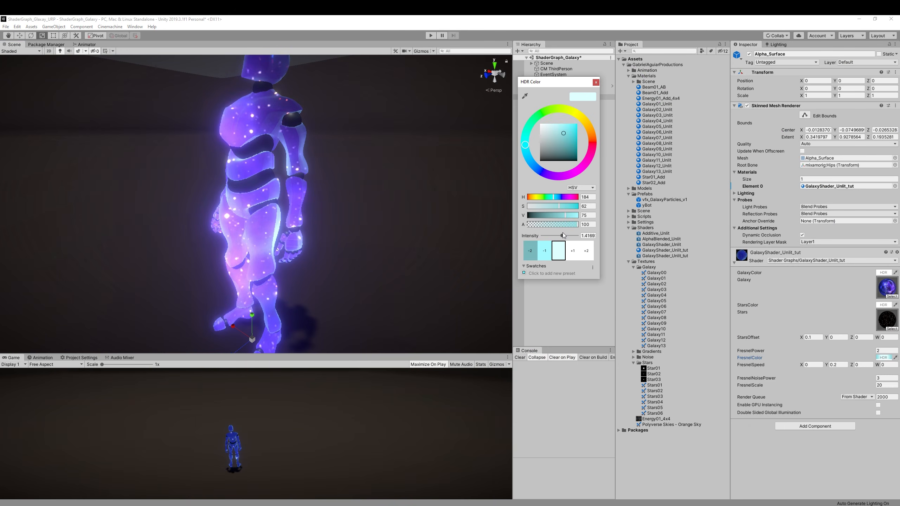
- Set FresnelColor's intensity to 3.7 on the material and try FresnelSpeed Y values of 0.05 and 0.1
left_click_drag(562, 235, 566, 235)
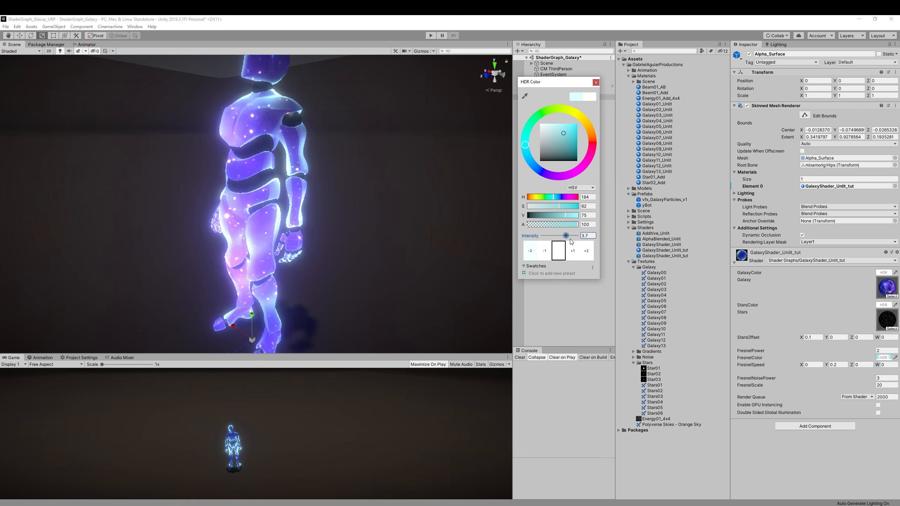
left_click(839, 365)
type(".05")
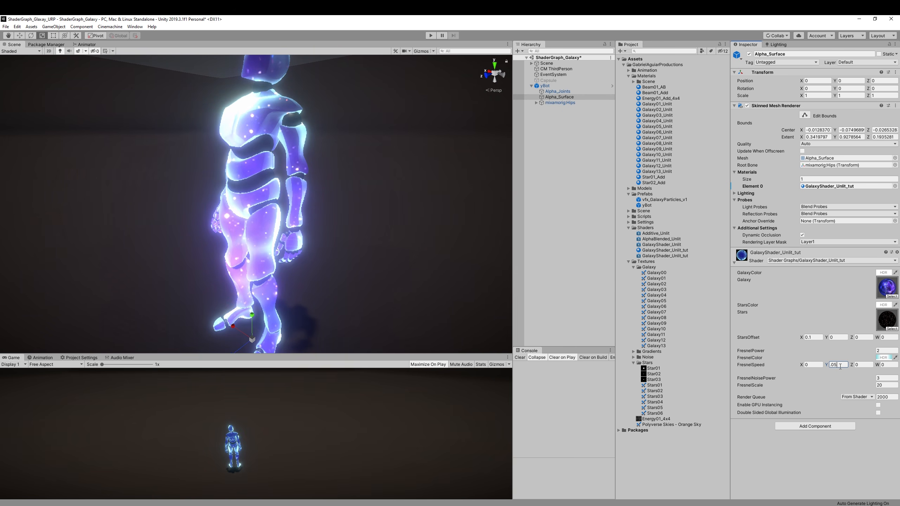
scroll(364, 275, "down", 3)
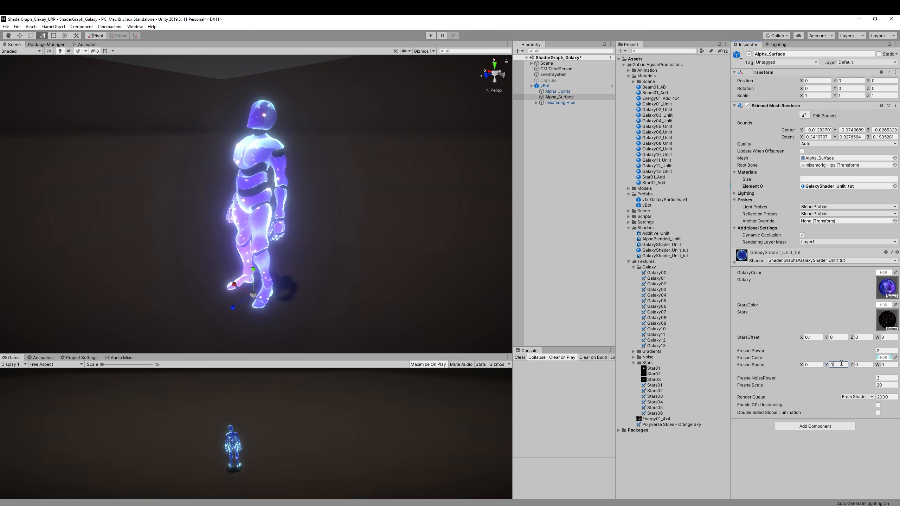
- Change FresnelColor to orange with hue 22, saturation 78 and value 100, and view the character
left_click(883, 357)
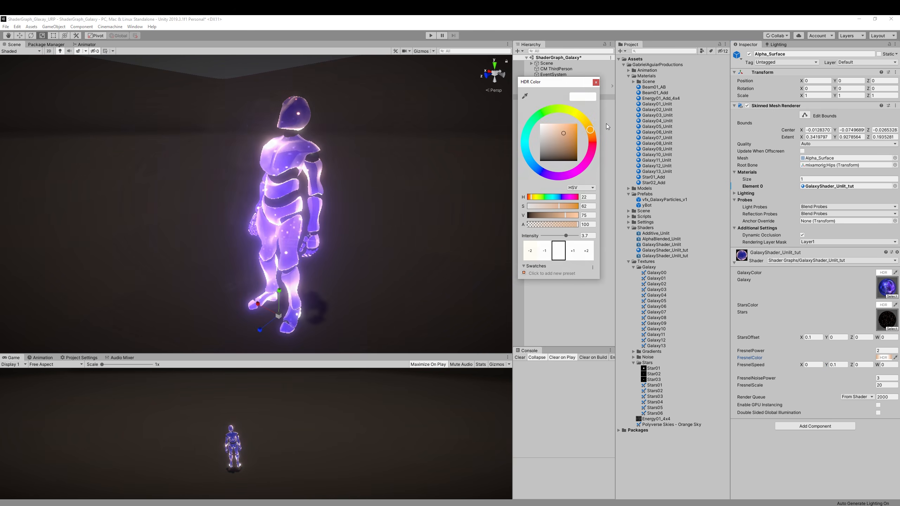
left_click(569, 124)
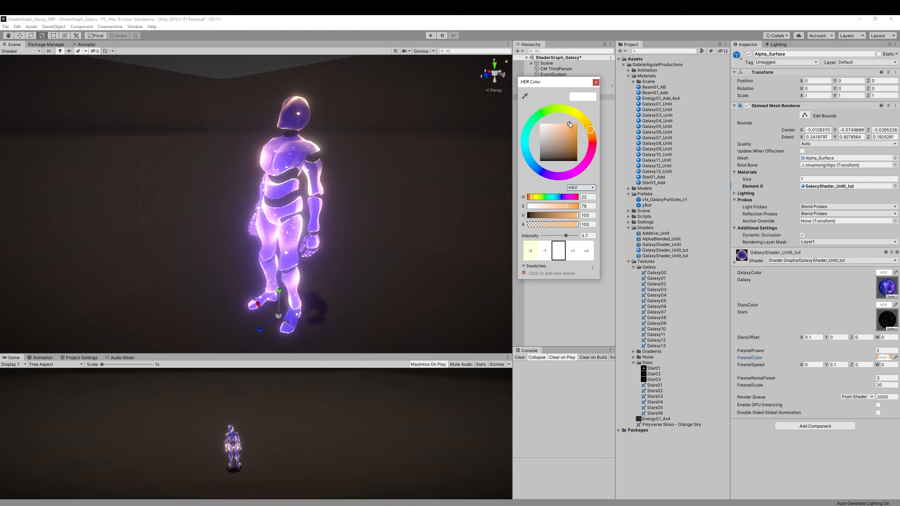
left_click(596, 82)
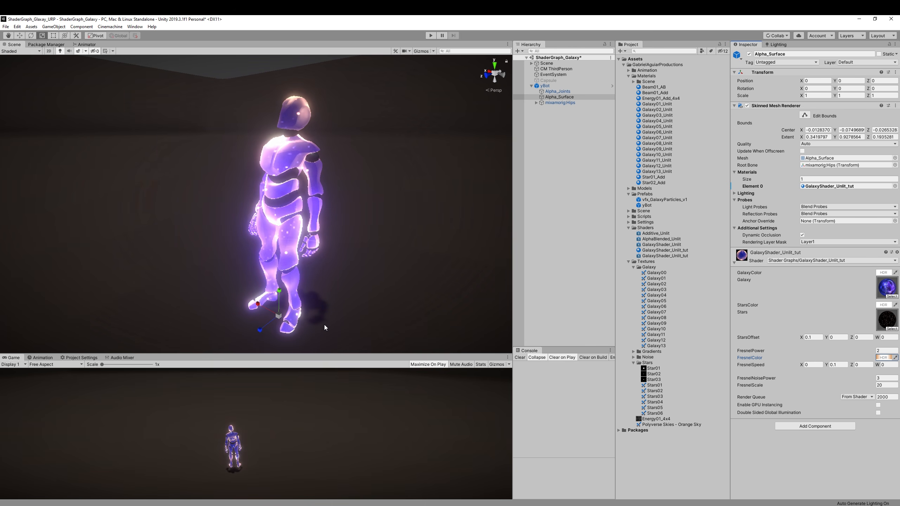
mouse_move(348, 312)
middle_mouse_down()
mouse_move(344, 286)
mouse_move(362, 271)
mouse_move(365, 293)
mouse_move(356, 311)
middle_mouse_up()
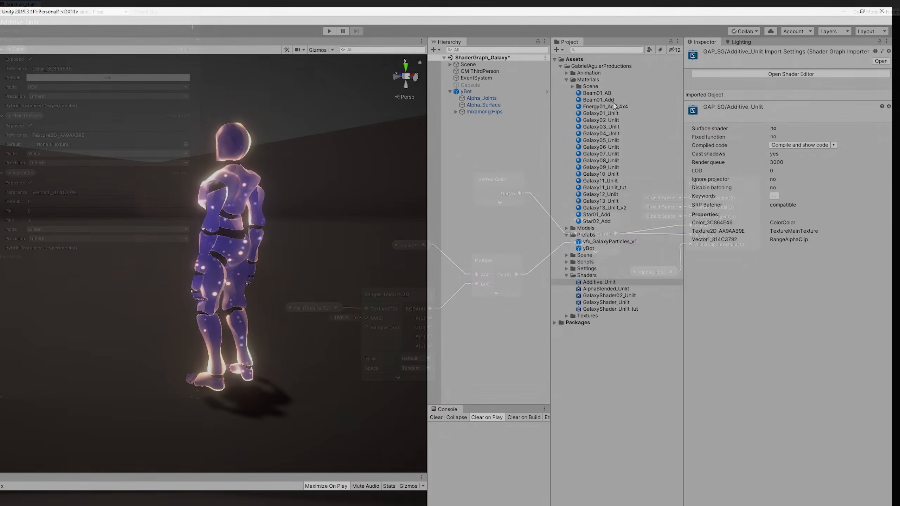
- Assign the soft round default particle texture as MainTexture of the Beam01_Add material
left_click(608, 101)
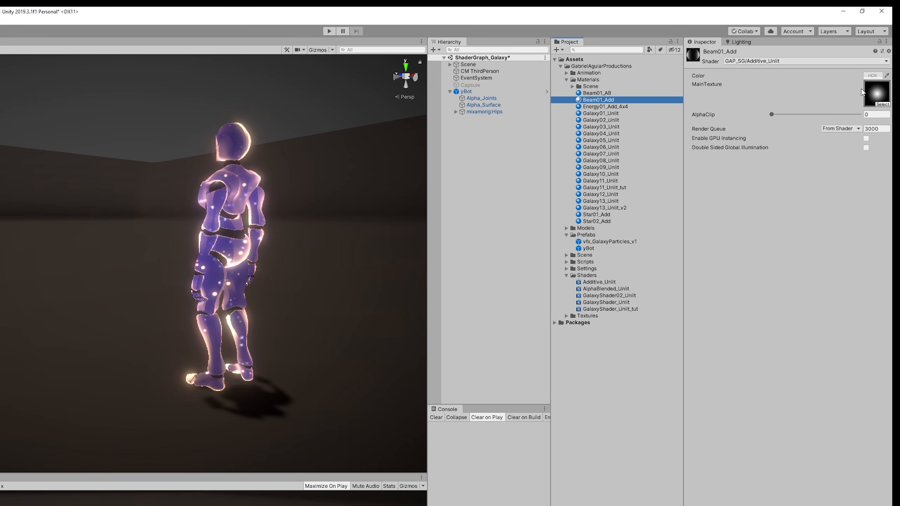
left_click(882, 104)
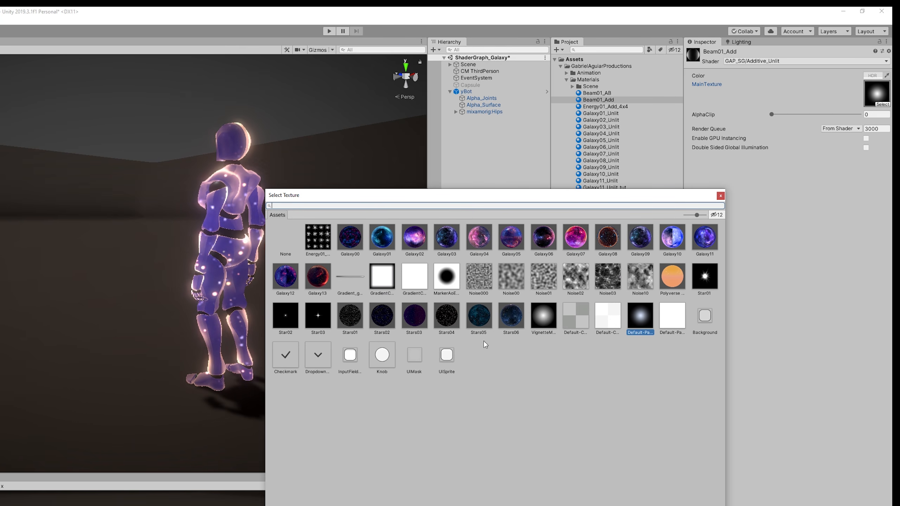
left_click(646, 322)
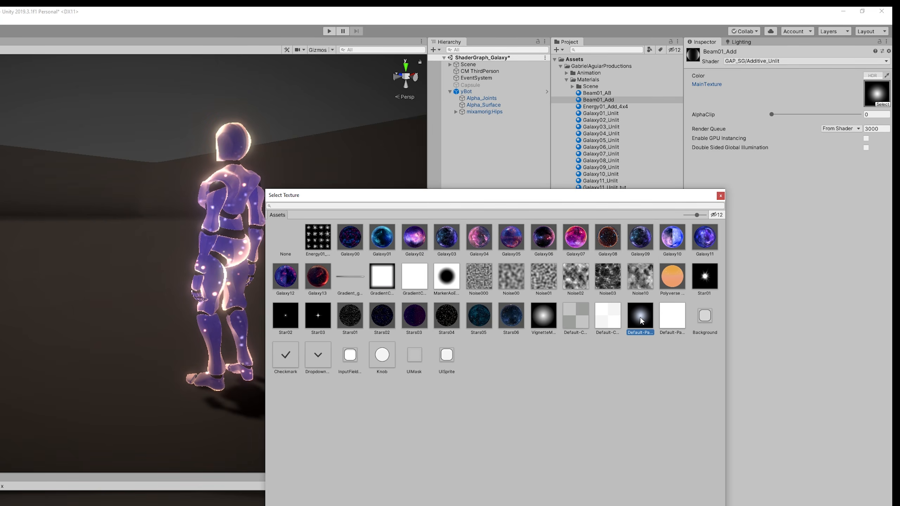
double_click(640, 317)
- Add a Particle System as a child of yBot and name it Particles
right_click(464, 92)
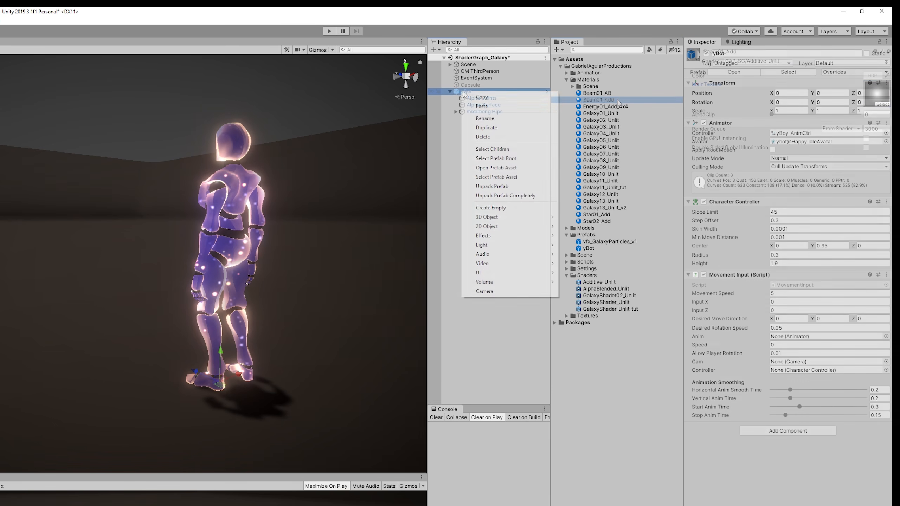
mouse_move(498, 238)
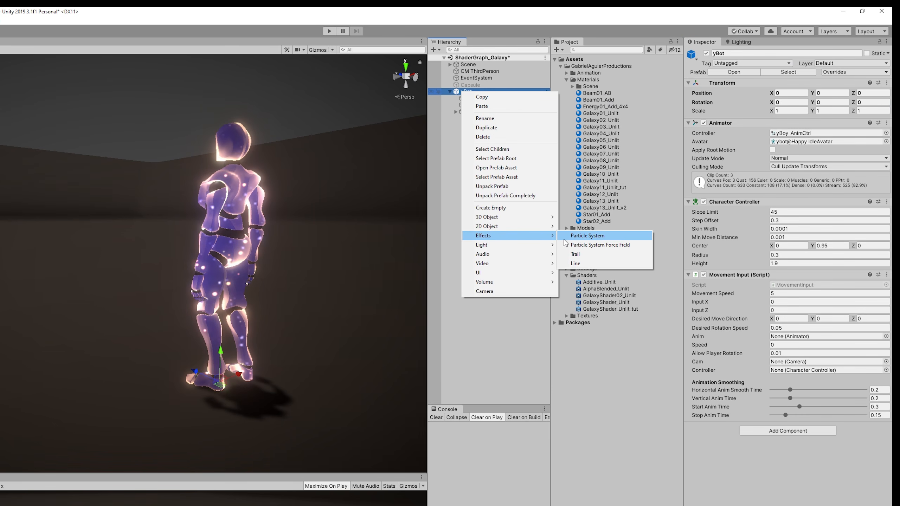
left_click(576, 238)
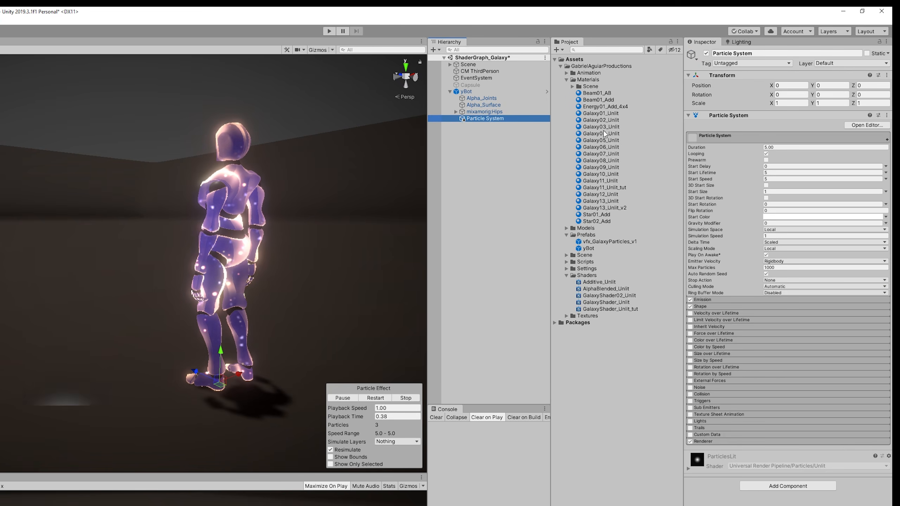
left_click(763, 53)
type("Particles")
- Set the Particles object's X rotation to -90 and its Y position to 0.3
left_click(790, 94)
type("-90")
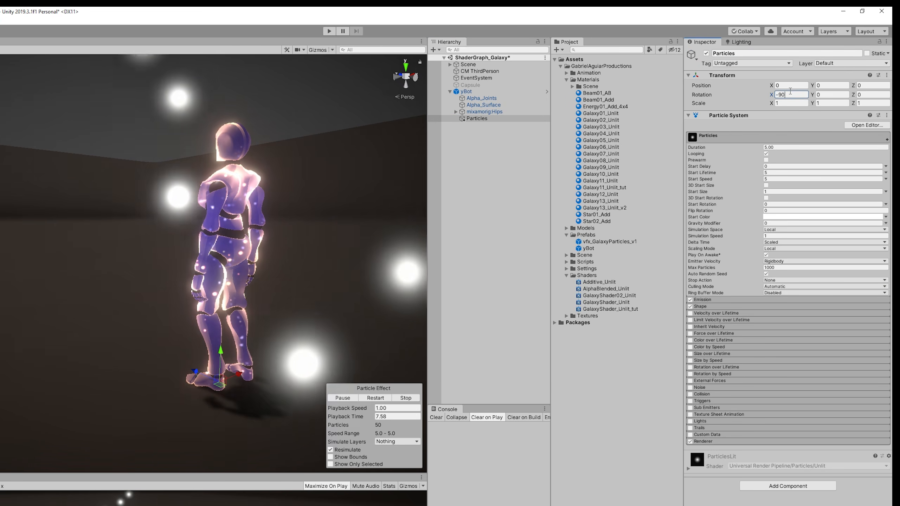
left_click(824, 85)
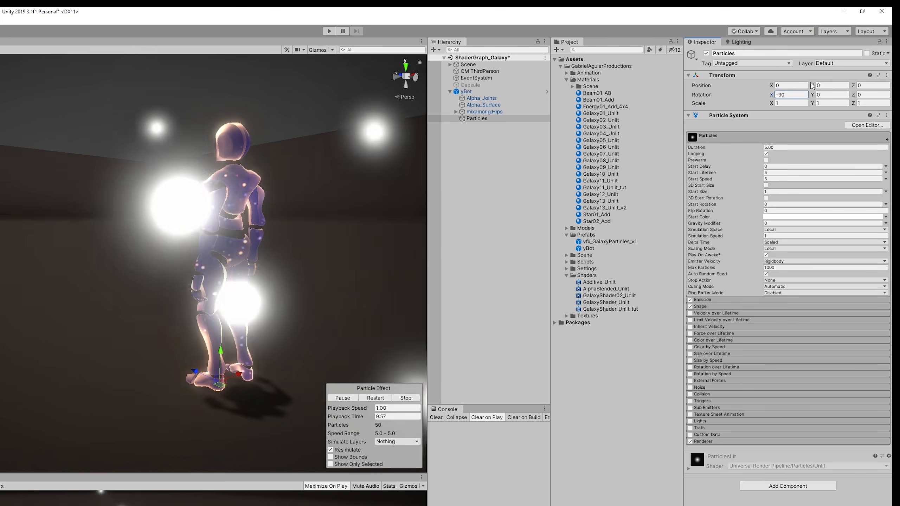
type(".3")
key("Return")
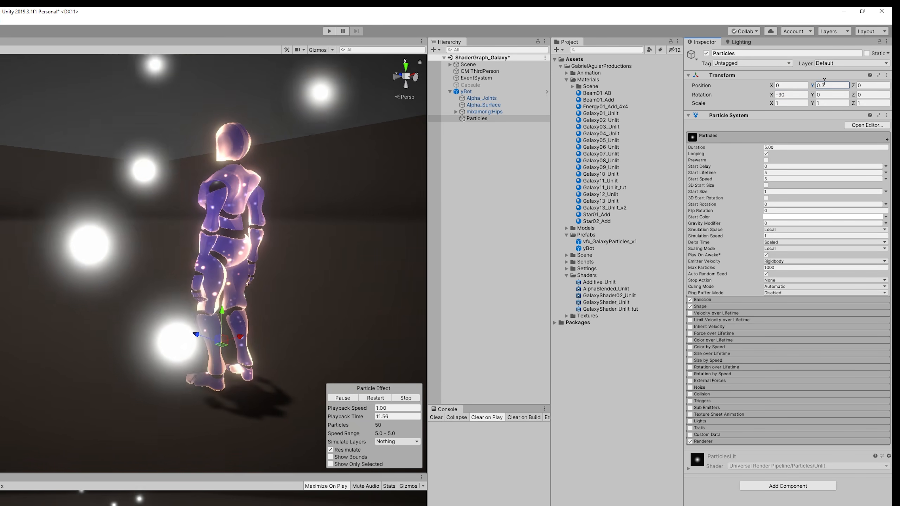
- Make the particles' Start Size random between two constants, 0.01 and 0.5
left_click(886, 192)
left_click(849, 219)
left_click(804, 191)
type(".01")
left_click(844, 192)
type(".5")
key("Return")
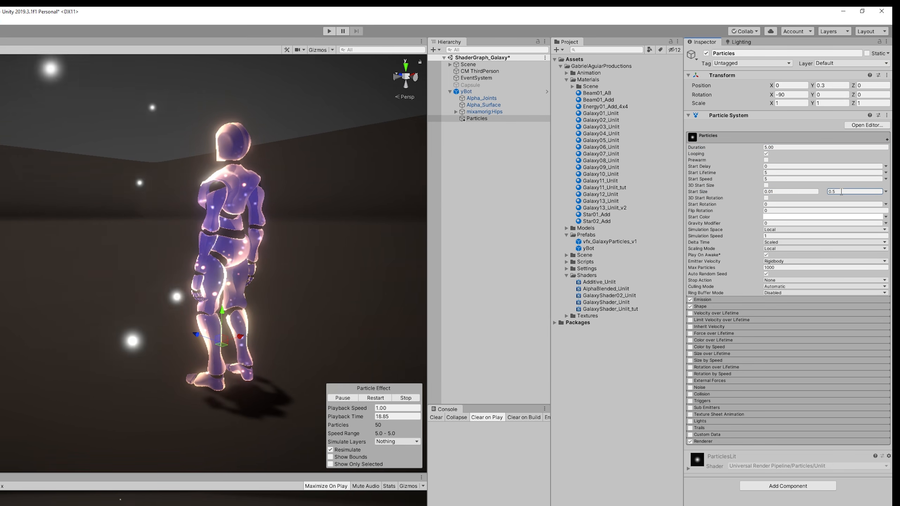
- Make the particles' Start Speed random between two constants, 0.1 and 0.5
left_click(885, 179)
left_click(852, 206)
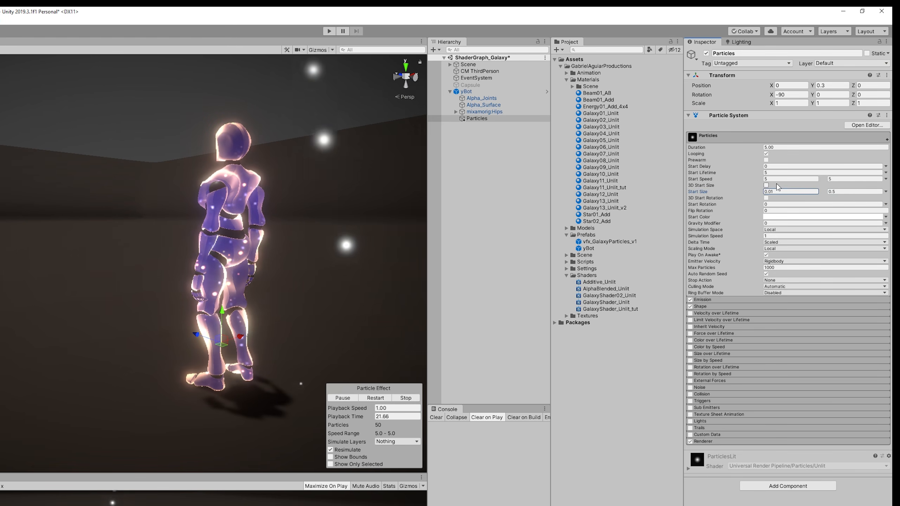
double_click(791, 178)
type("0.1")
double_click(855, 178)
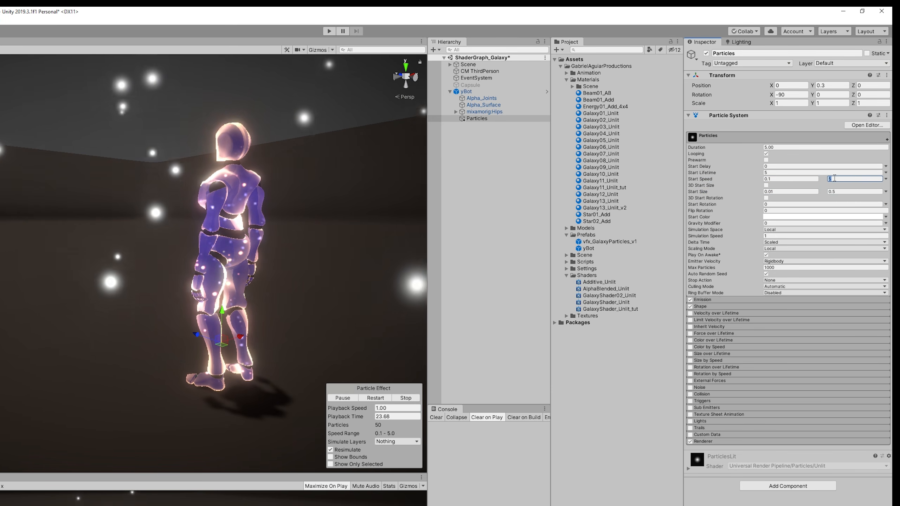
type("0.5")
- Make the particles' Start Lifetime random between two constants, 2 and 8
left_click(885, 173)
left_click(852, 200)
left_click(790, 179)
type("2")
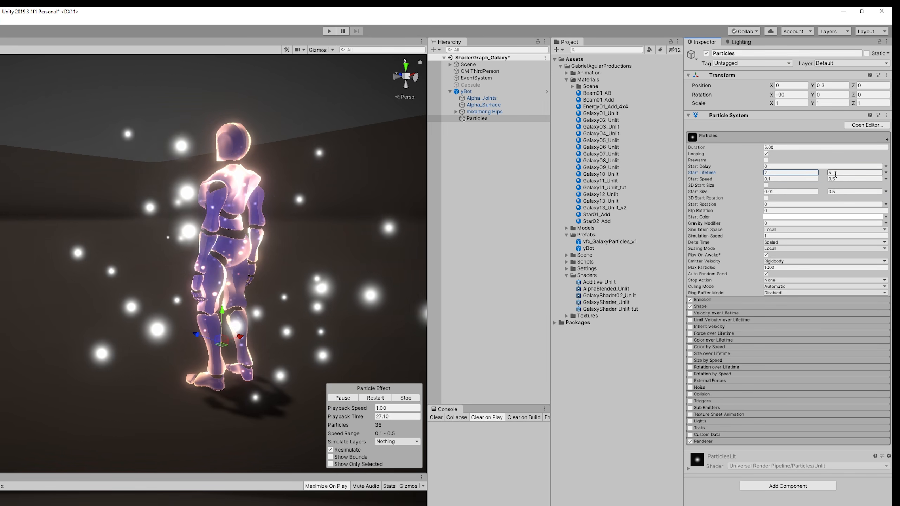
left_click(835, 173)
type("8")
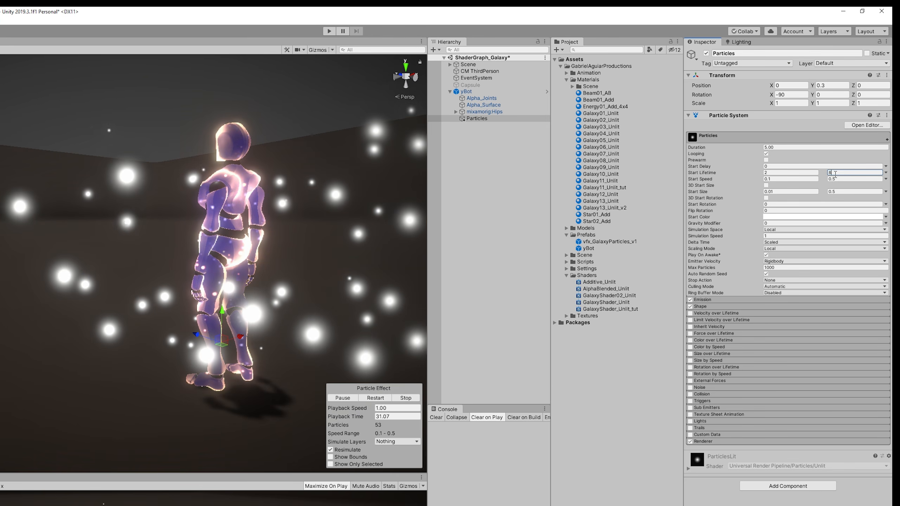
- Set the particle Emission's Rate over Time to 3
left_click(776, 300)
left_click(778, 307)
type("2")
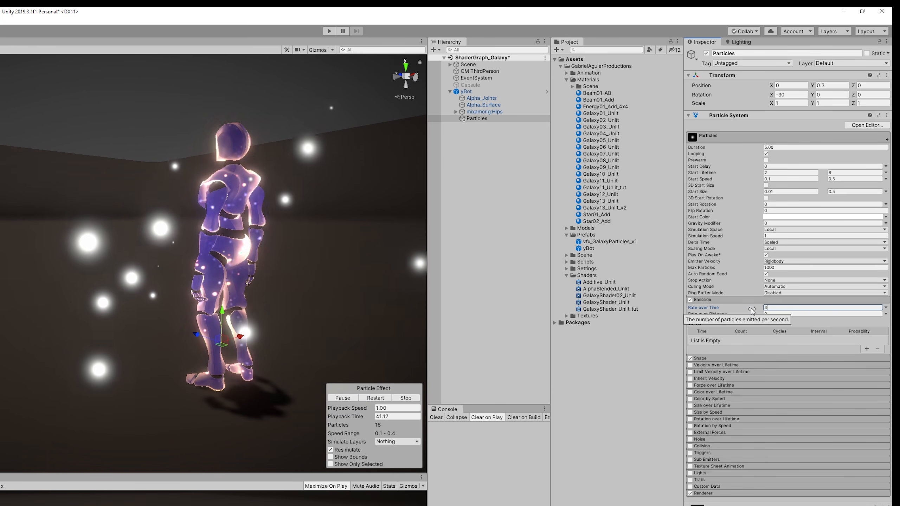
left_click(706, 299)
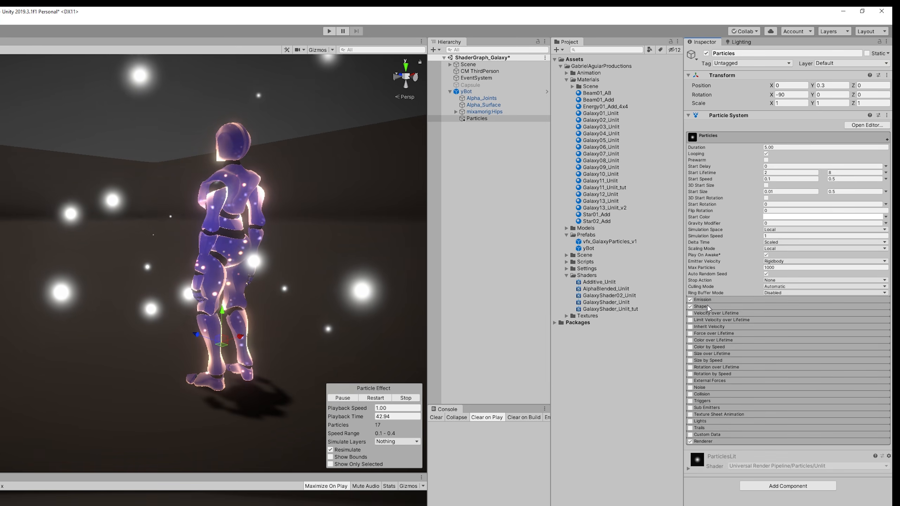
- Configure the cone emitter Shape with radius 0.5, angle 20 and radius thickness 0.5
left_click(705, 307)
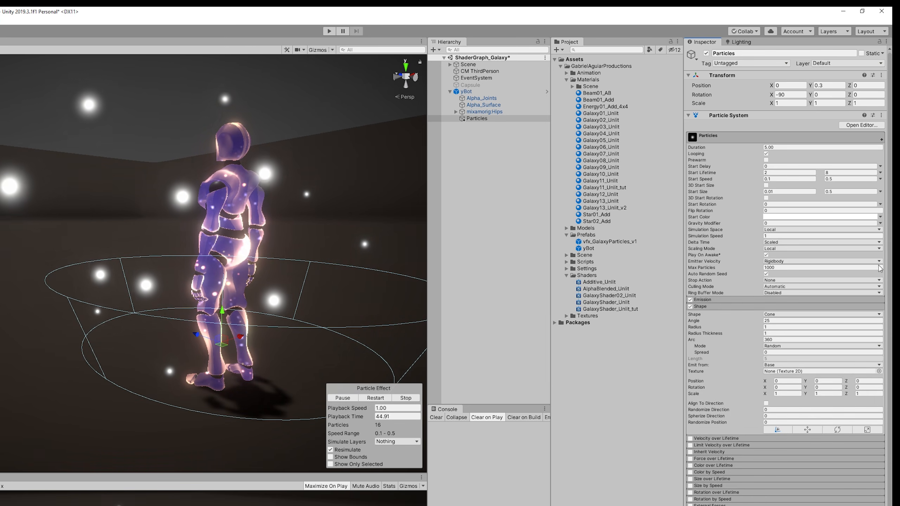
left_click(789, 327)
type(".5")
key("shift+Tab")
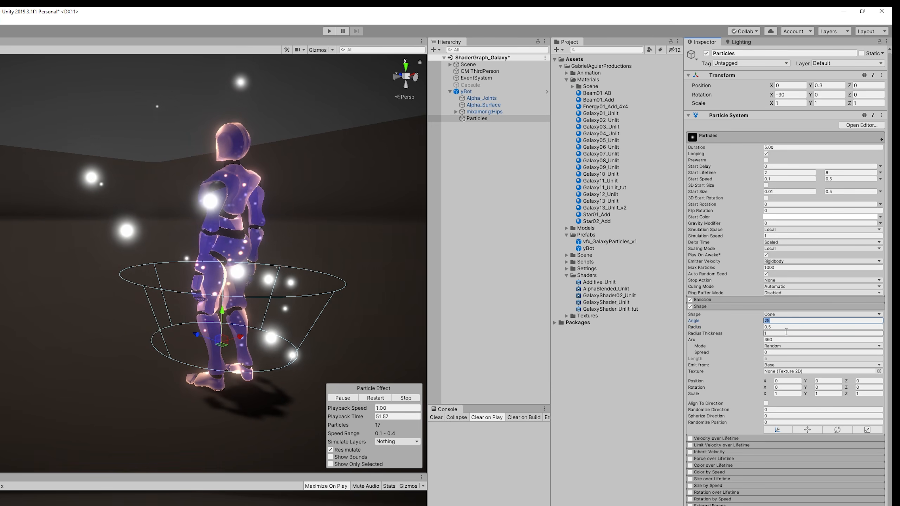
type("20")
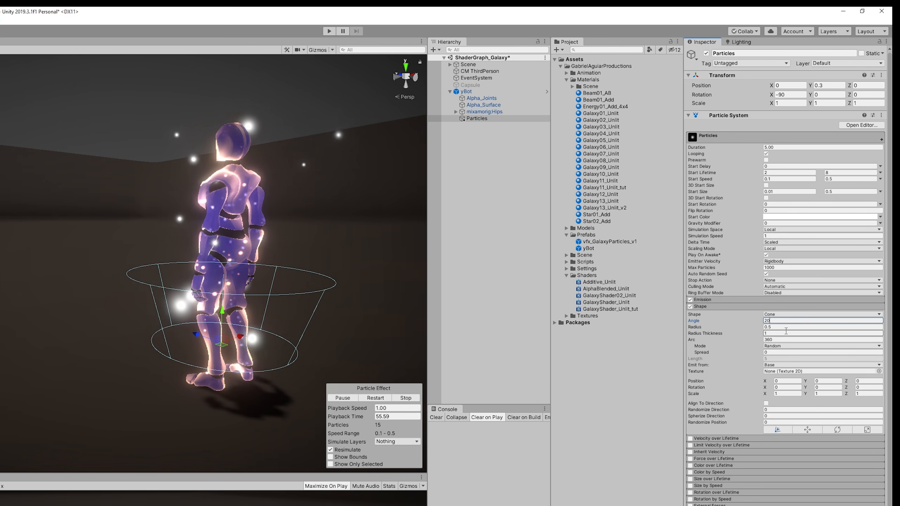
key("Tab")
key("Tab")
type("0.5")
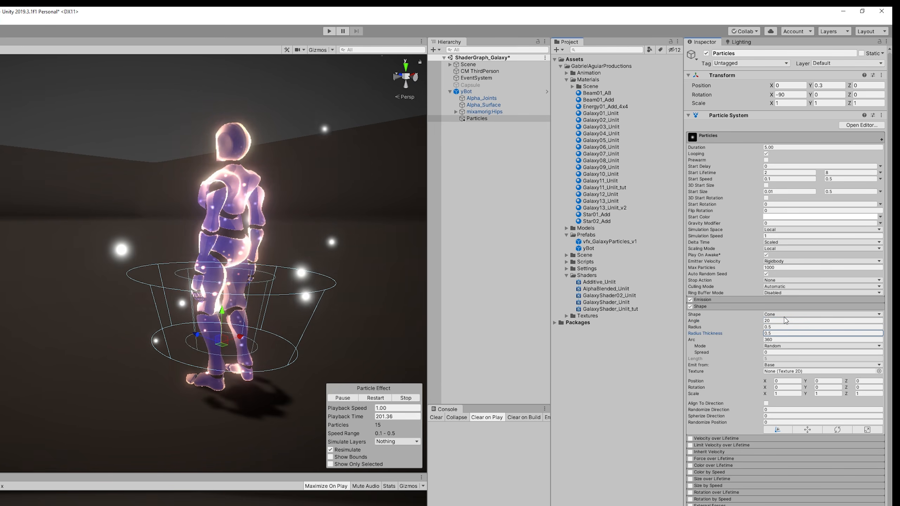
left_click(724, 307)
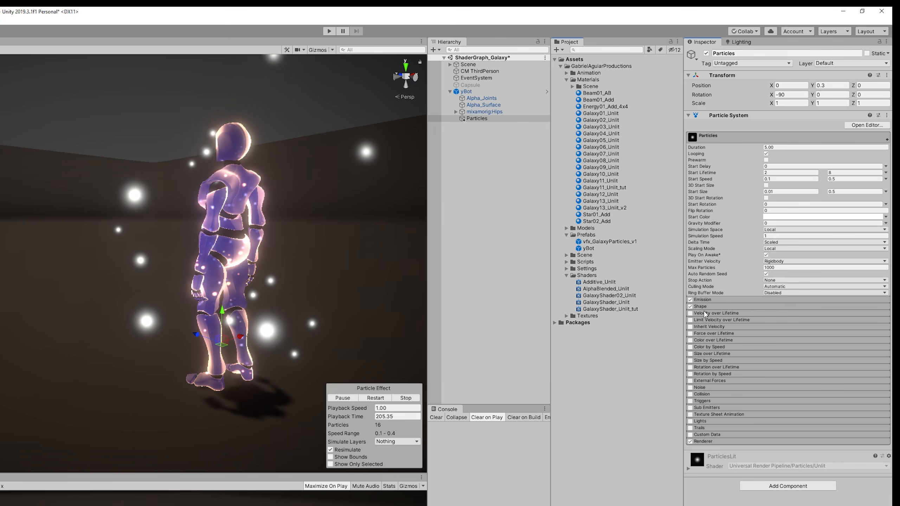
- Enable Velocity over Lifetime and set Orbital Z to 10
left_click(690, 314)
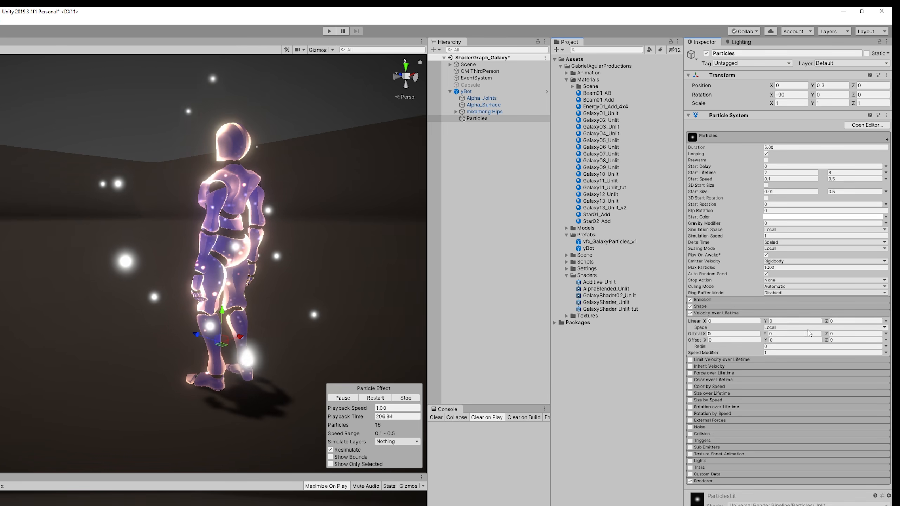
left_click(838, 333)
type("10")
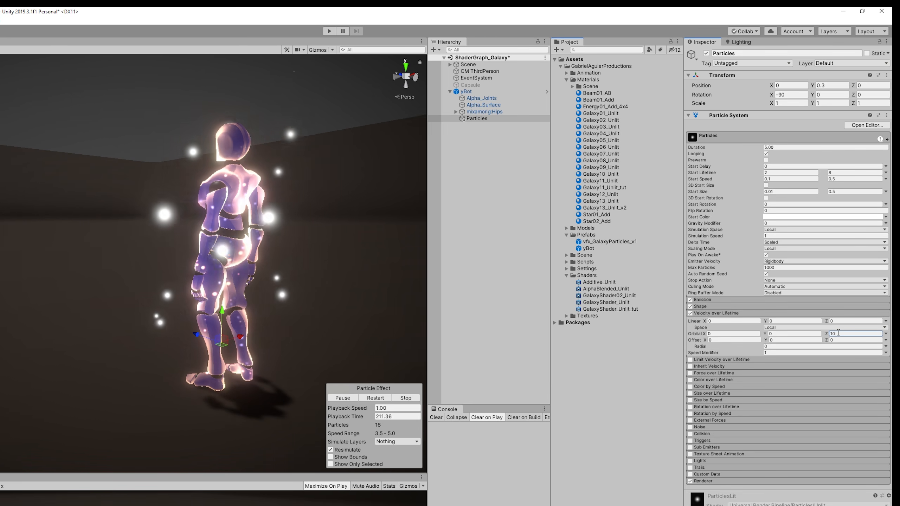
- Switch the orbital velocity to Random Between Two Curves and shape the Z curves to fall to zero over the lifetime
left_click(886, 334)
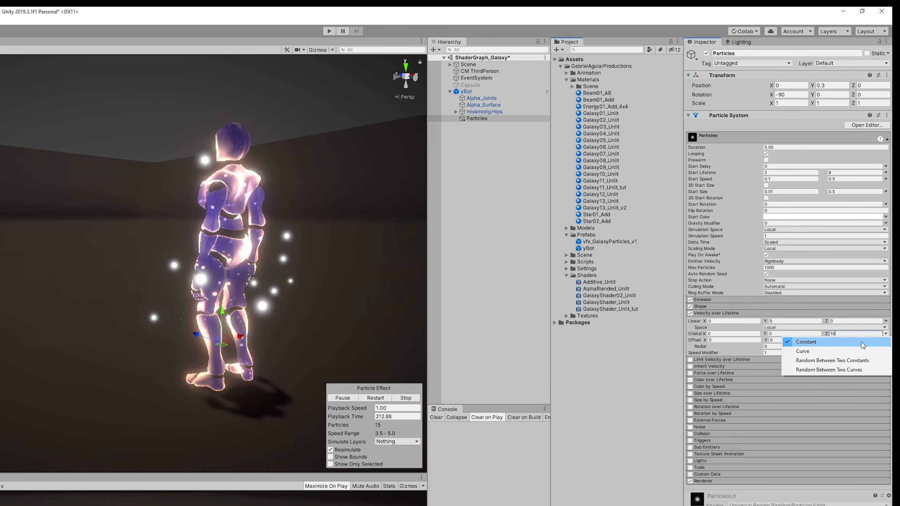
left_click(843, 370)
left_click_drag(789, 505, 792, 419)
left_click_drag(701, 497, 703, 450)
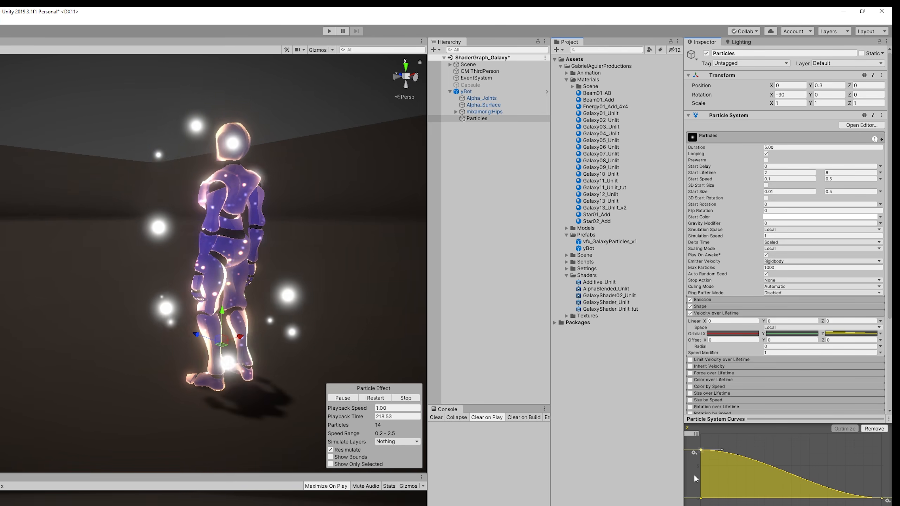
left_click(701, 498)
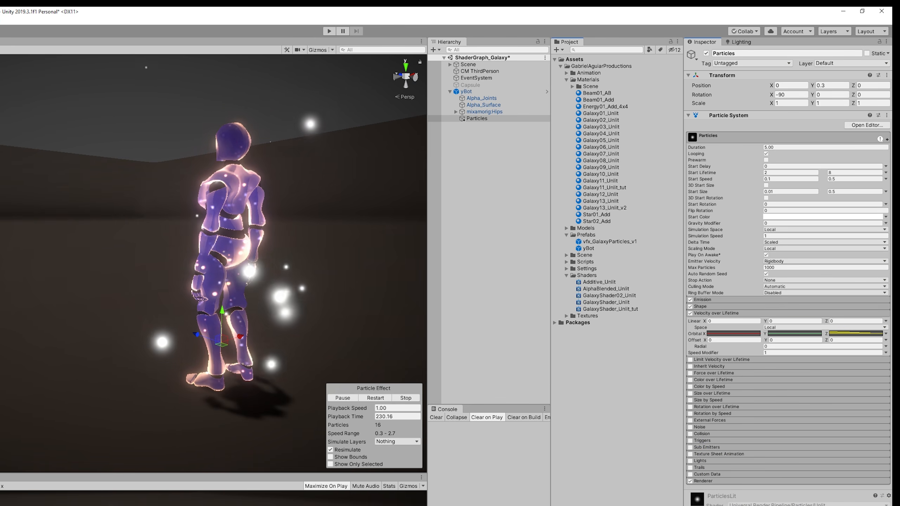
- Enable Color over Lifetime with a white gradient that fades in from and out to alpha 0 at both ends
left_click(690, 380)
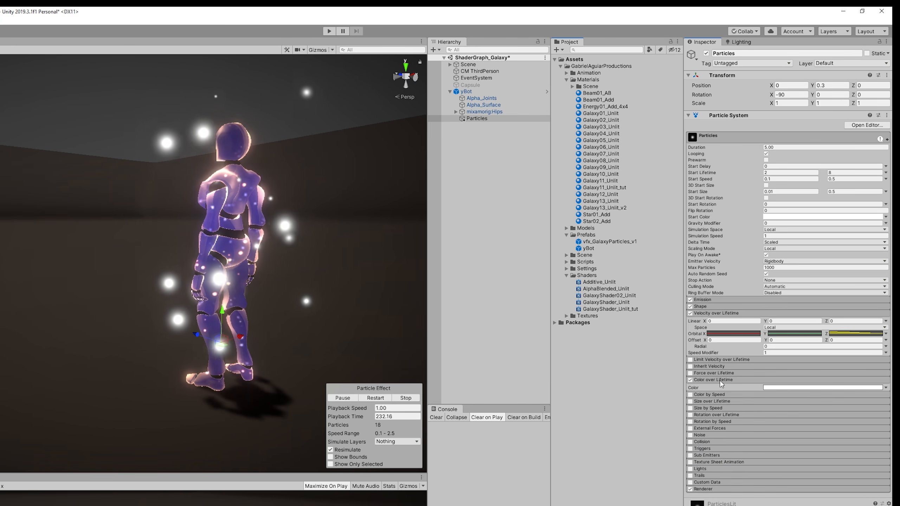
left_click(822, 388)
left_click(580, 131)
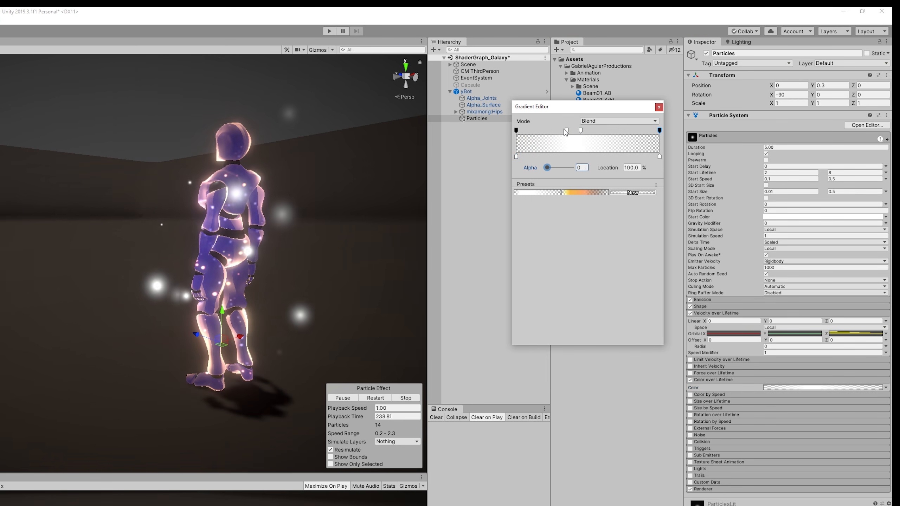
left_click(658, 107)
left_click(707, 379)
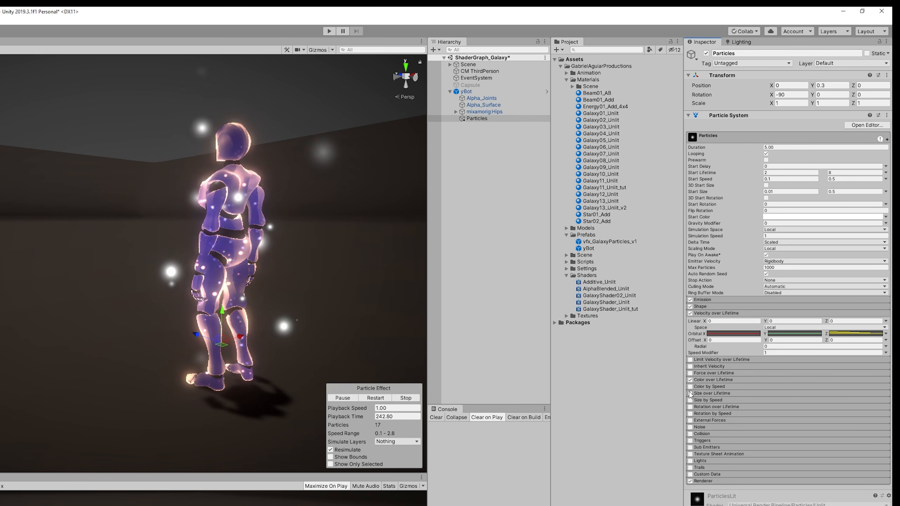
- Enable Size over Lifetime with a descending curve and lower the maximum Start Size to 0.25
left_click(706, 393)
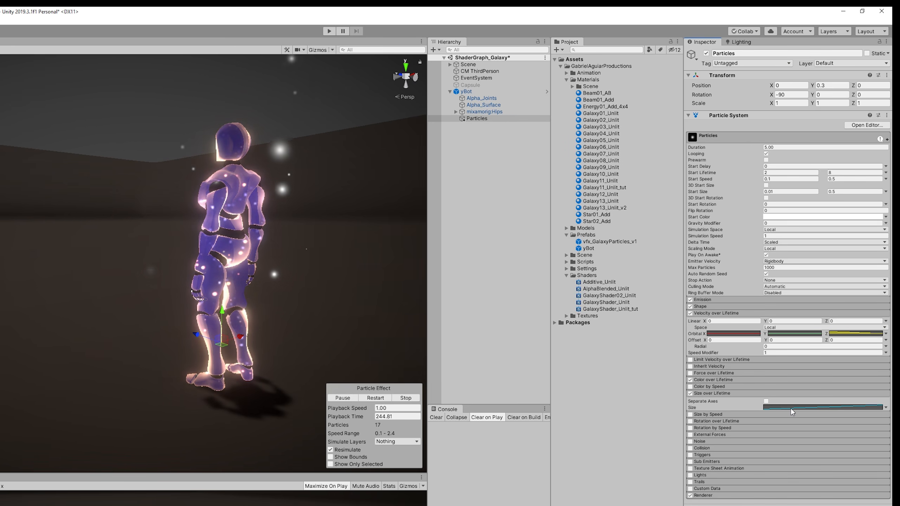
left_click_drag(780, 414, 780, 504)
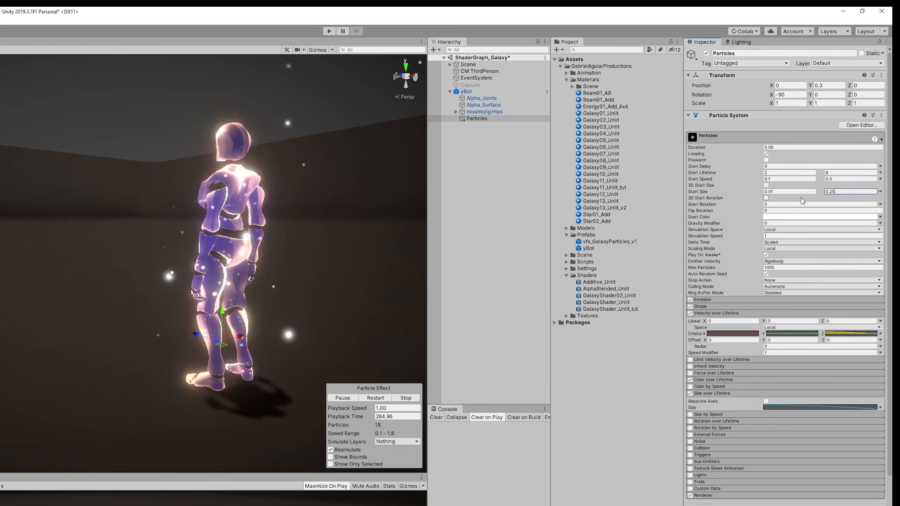
scroll(765, 427, "down", 3)
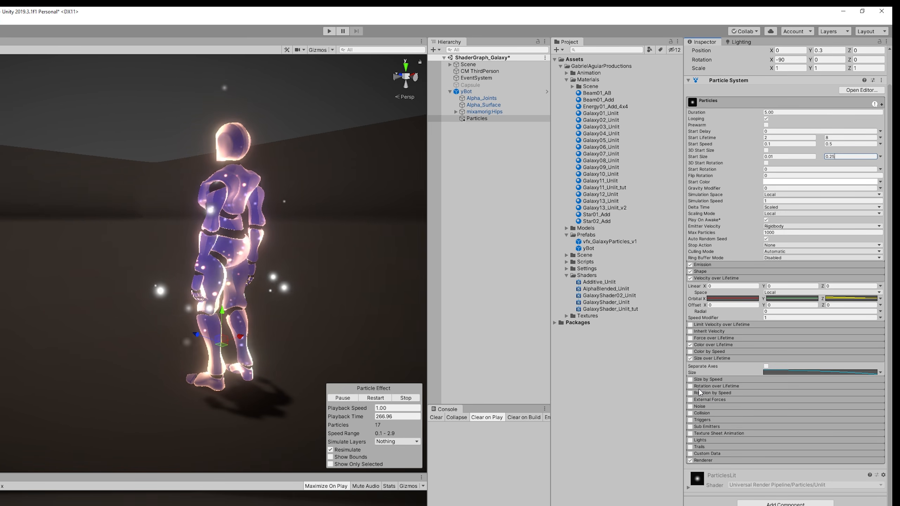
left_click(712, 357)
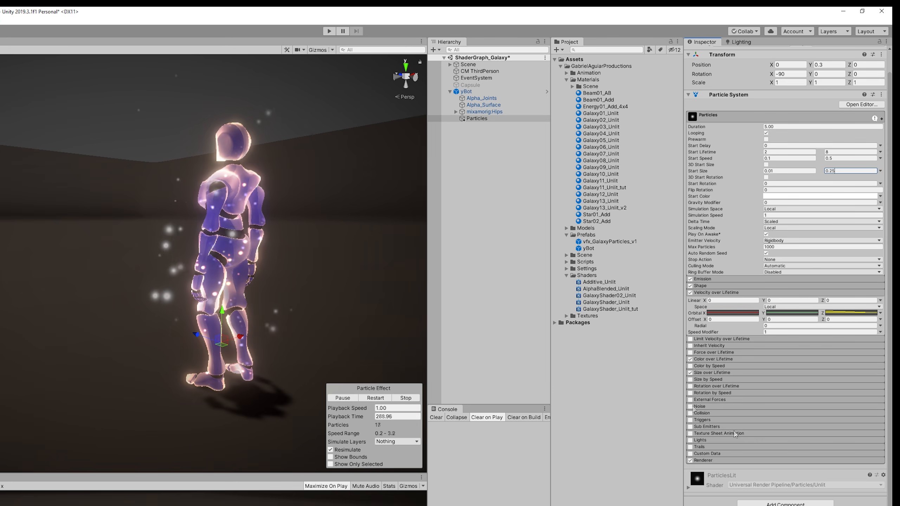
- Enable the particles' Noise module and set its Strength to Random Between Two Constants
left_click(688, 407)
left_click(690, 407)
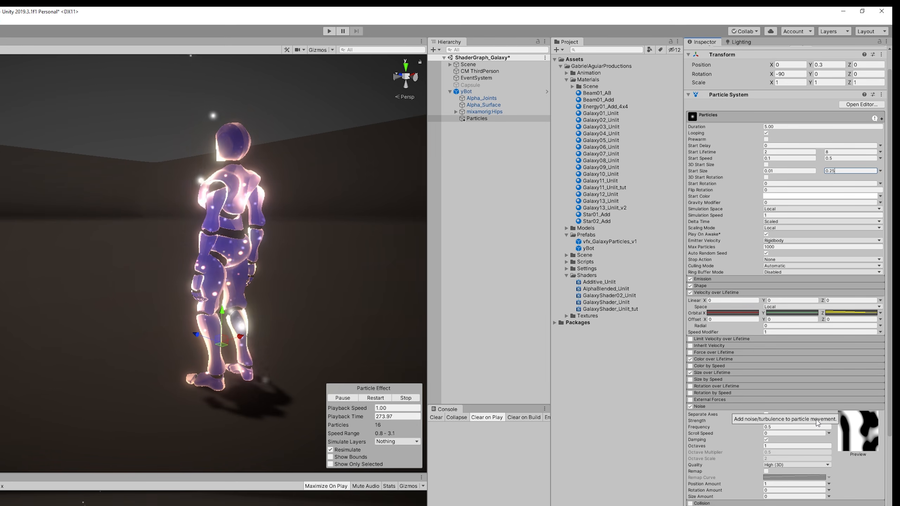
left_click(830, 420)
left_click(837, 447)
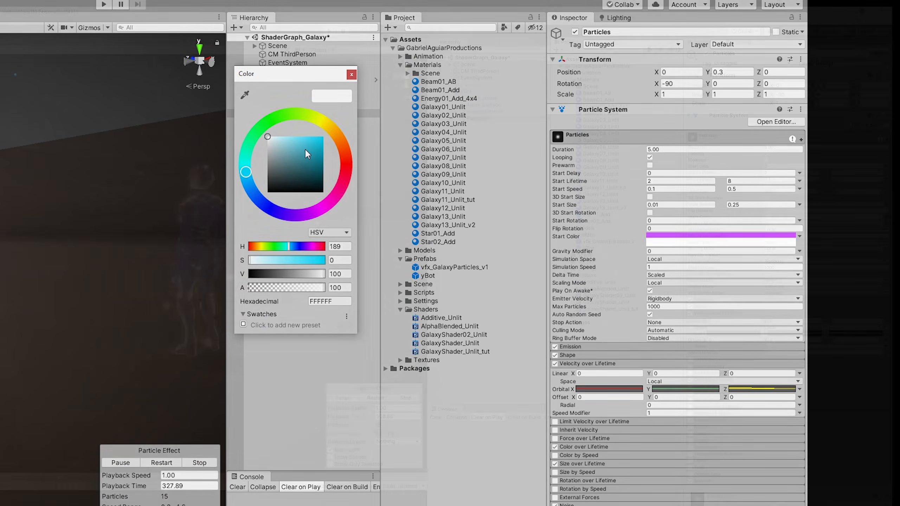
- Change the second Start Color of the Particles system from white to a light cyan blue with hue 189
left_click_drag(305, 148, 312, 138)
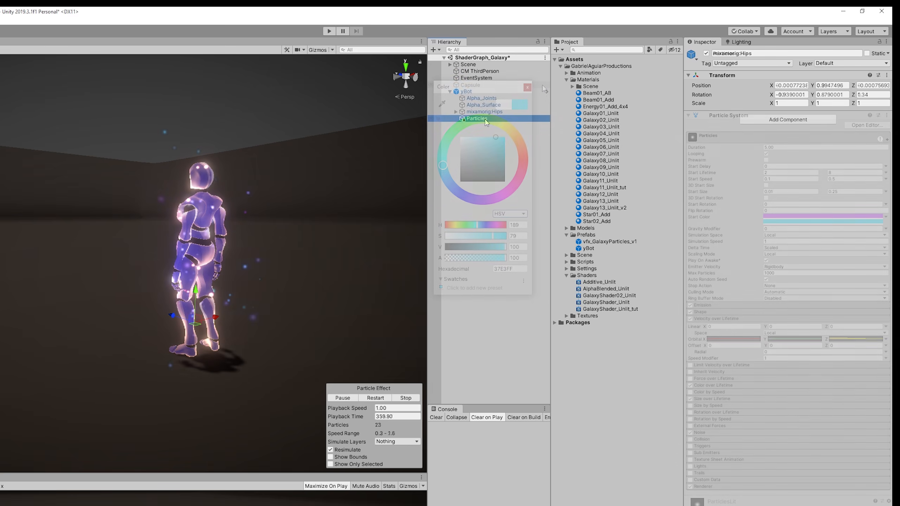
- Duplicate the Particles system under yBot, rename the copy Ribbons and set its Y position to 0
left_click(485, 119)
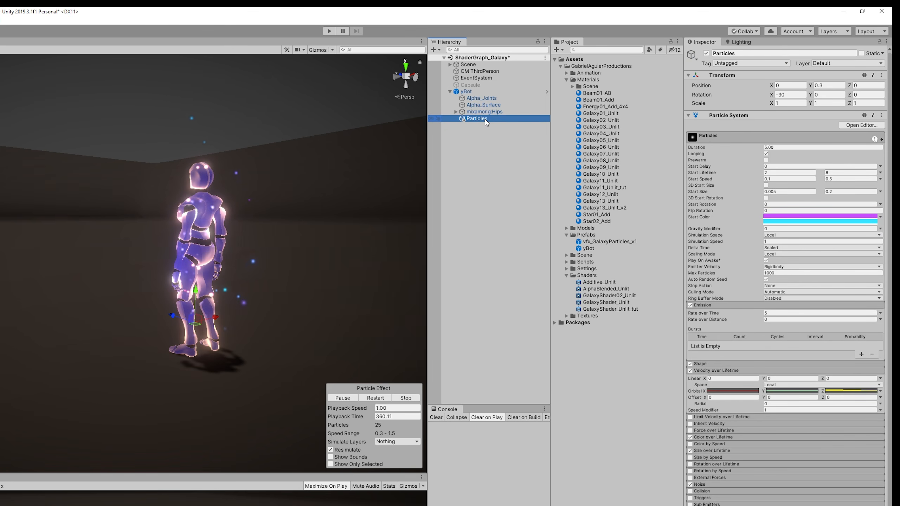
key("ctrl+d")
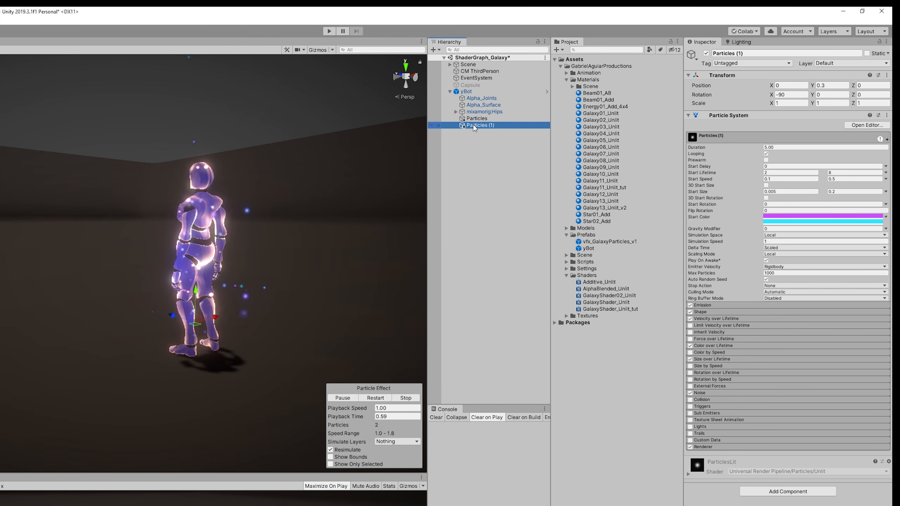
left_click(472, 124)
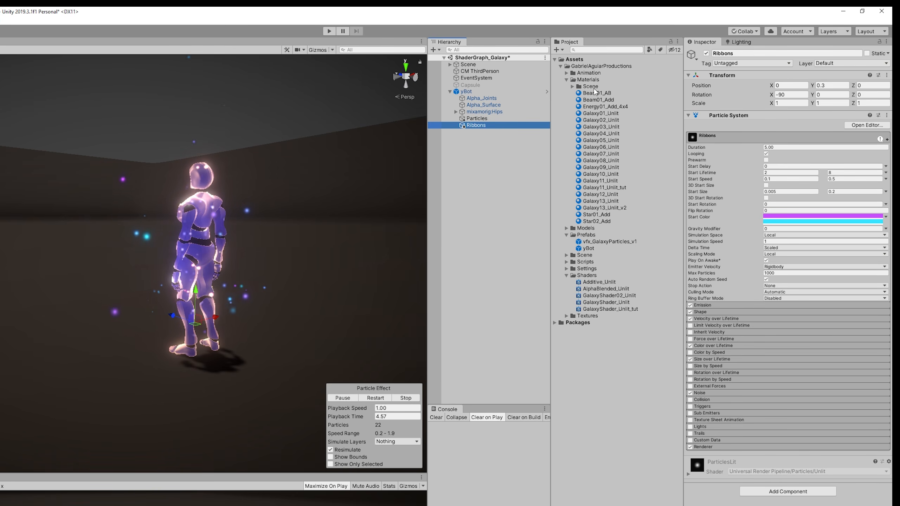
left_click(829, 85)
type("0")
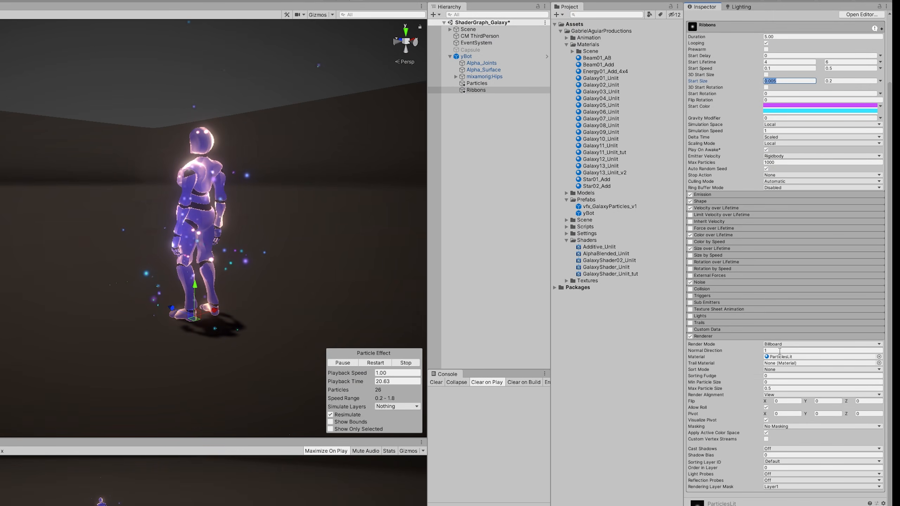
- Set the Ribbons' Render Mode to None and assign Beam01_Add as the Trail Material
left_click(789, 344)
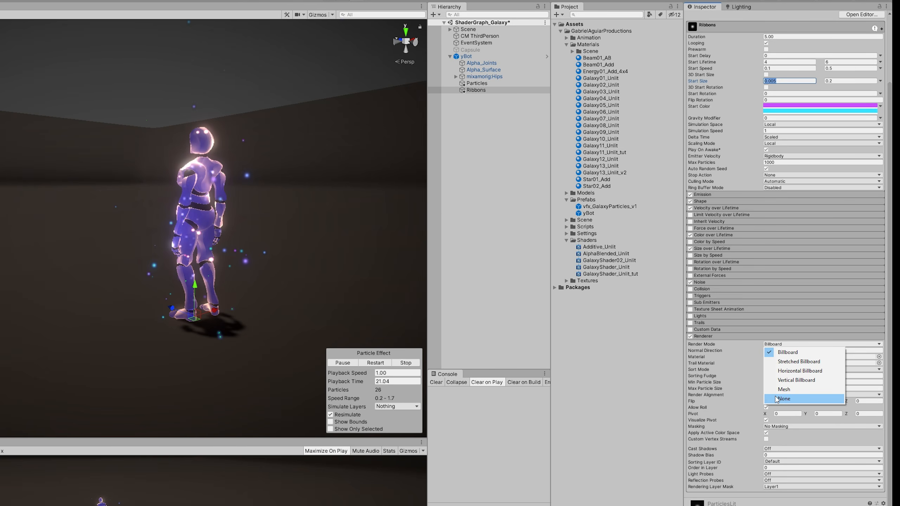
left_click(776, 400)
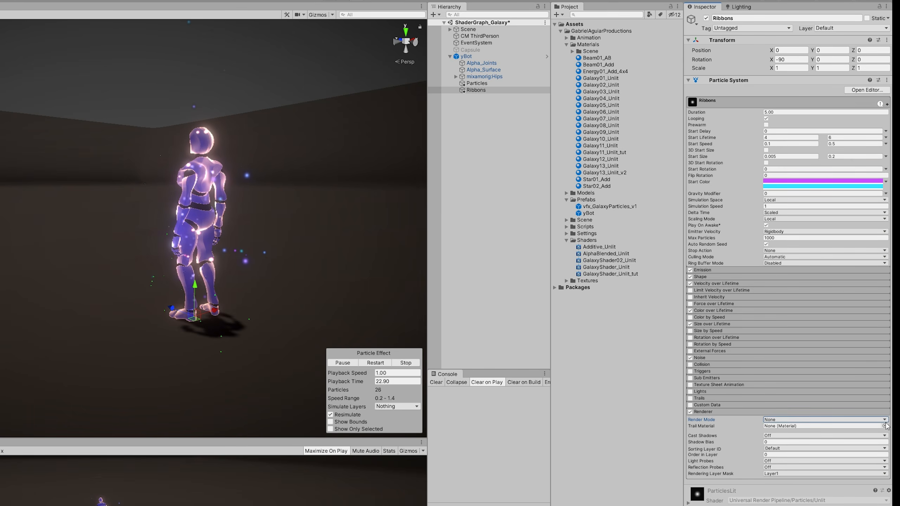
left_click_drag(608, 65, 749, 389)
left_click_drag(771, 427, 772, 427)
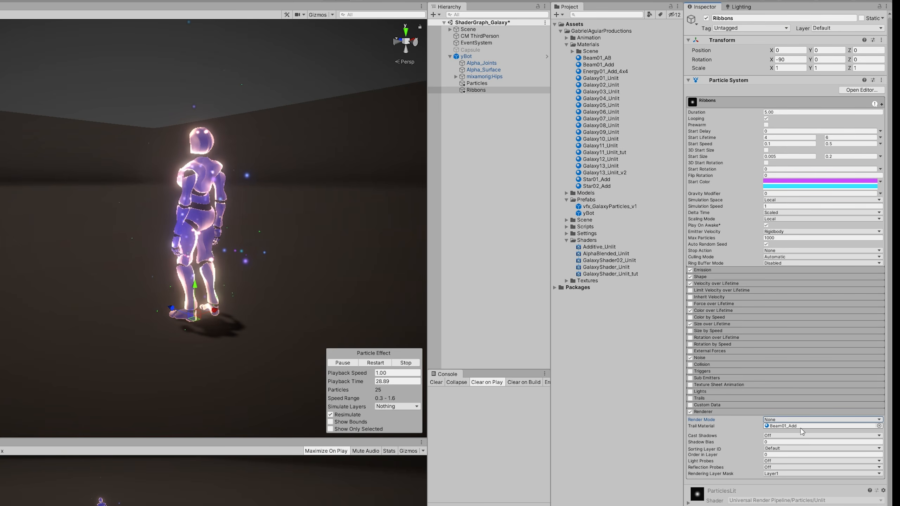
- Enable the Trails module on the Ribbons system and set its Mode to Ribbon
left_click(690, 398)
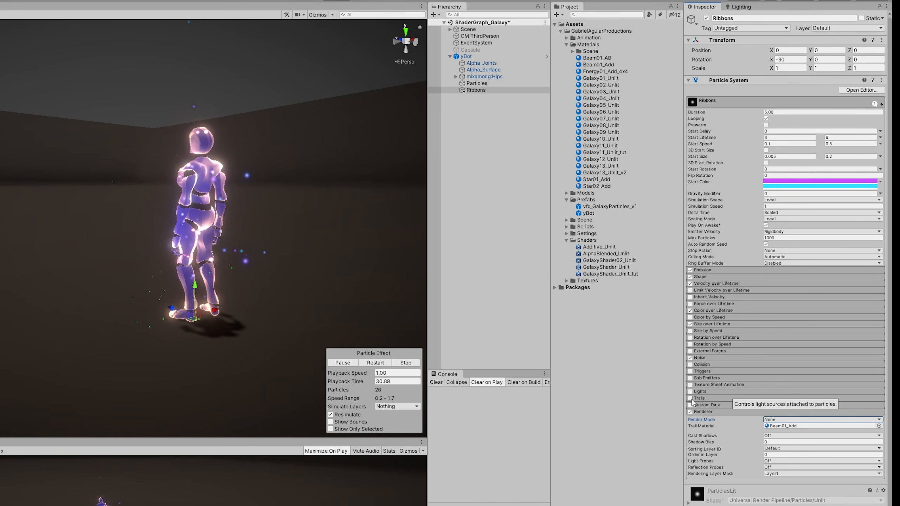
left_click(705, 398)
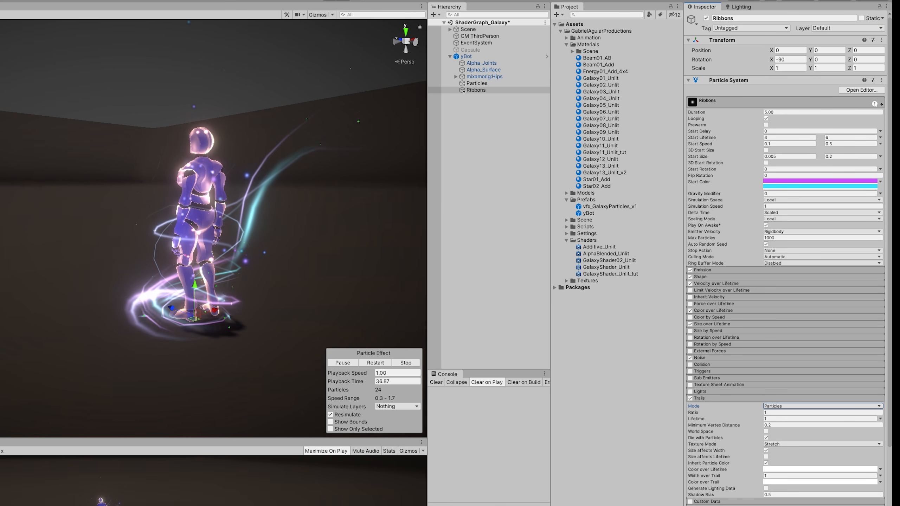
left_click(782, 406)
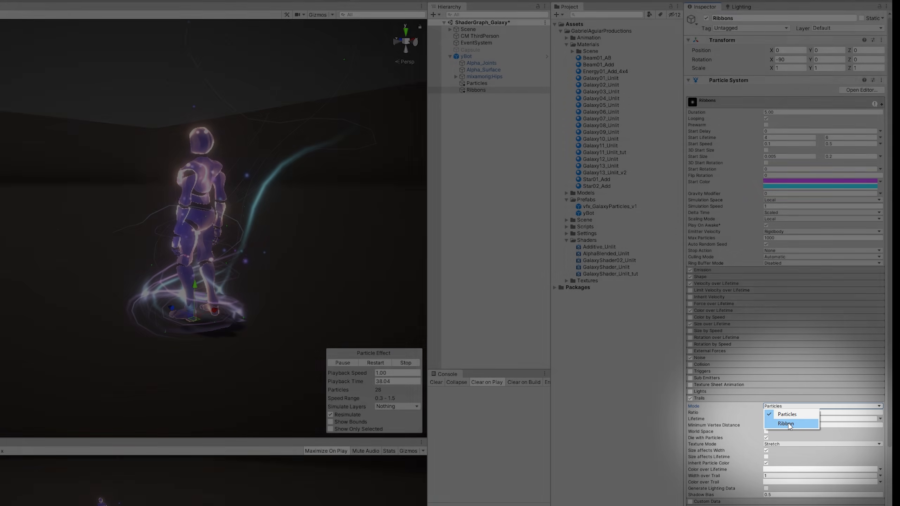
left_click(785, 423)
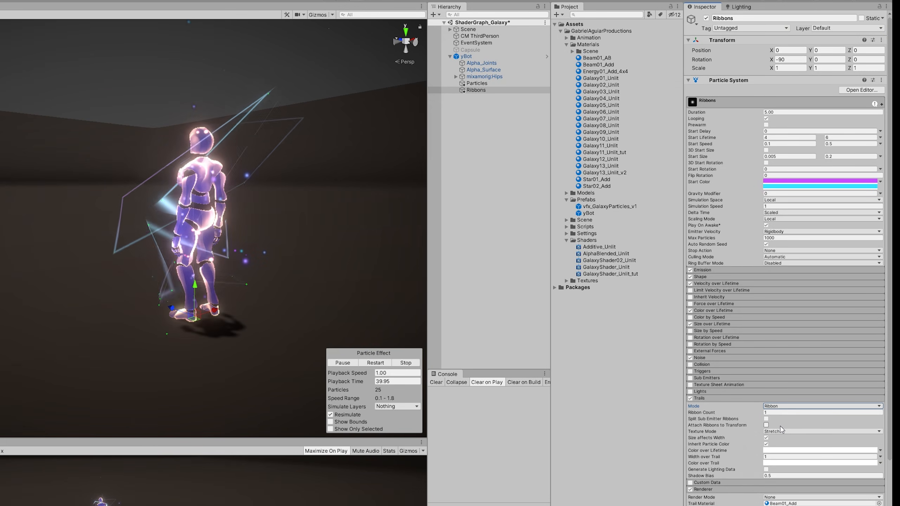
- Switch the Ribbons' Width over Trail from a constant to a Curve
scroll(781, 427, "down", 3)
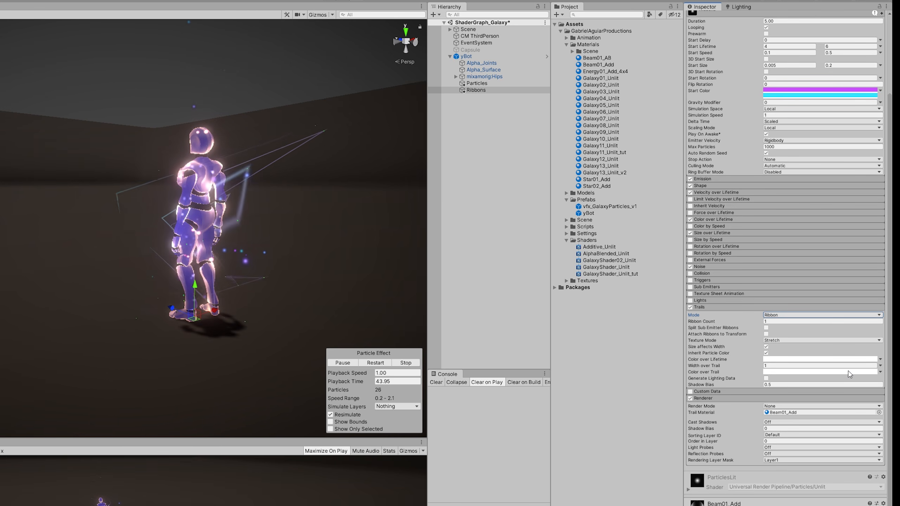
left_click(881, 366)
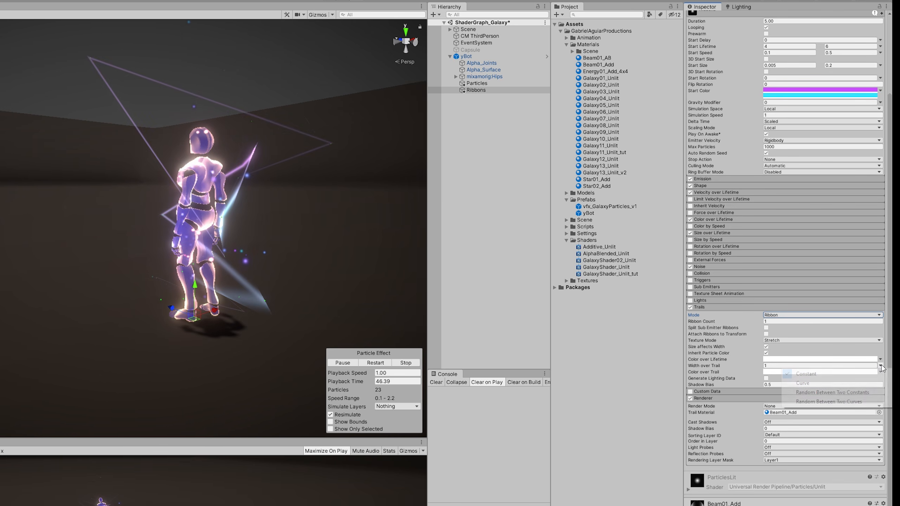
left_click(840, 383)
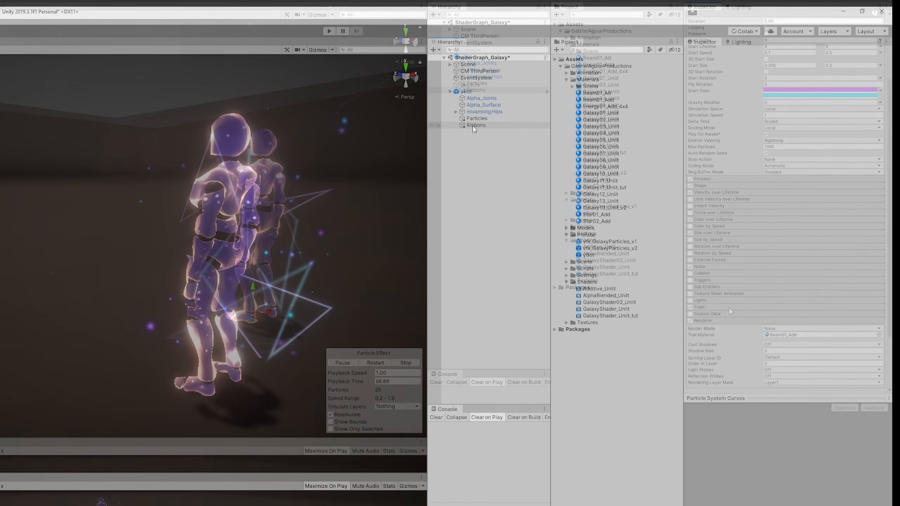
- Duplicate the Ribbons system under yBot and rename the copy Trails
left_click(480, 132)
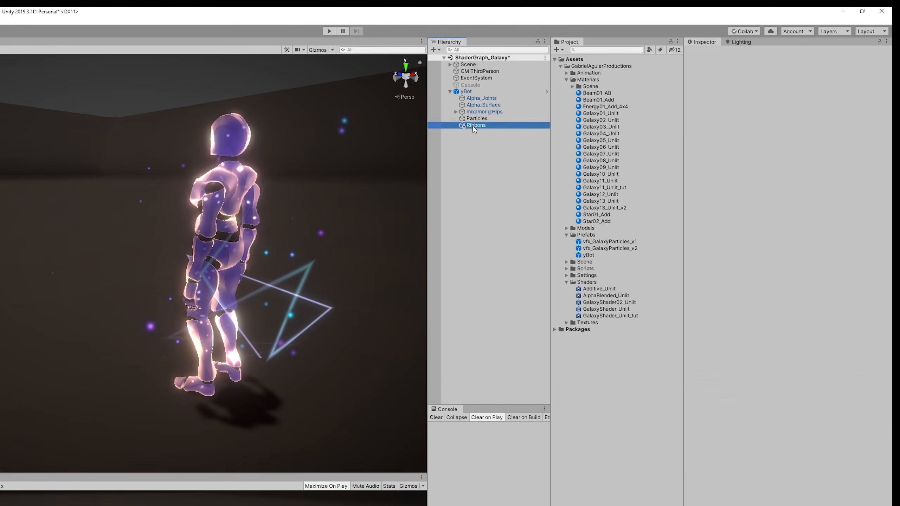
left_click(480, 132)
type("Trails")
key("Return")
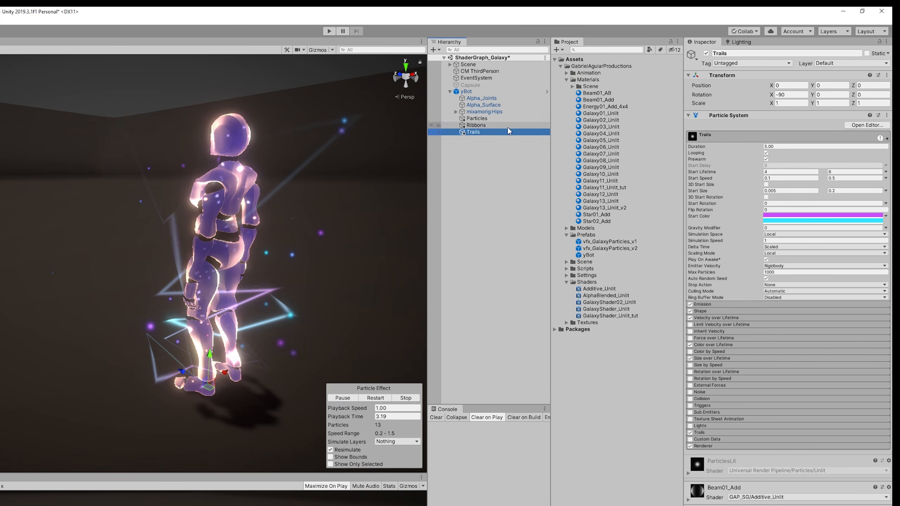
- Switch the Trails module of the new Trails system to Particles mode
left_click(703, 432)
scroll(738, 439, "down", 1)
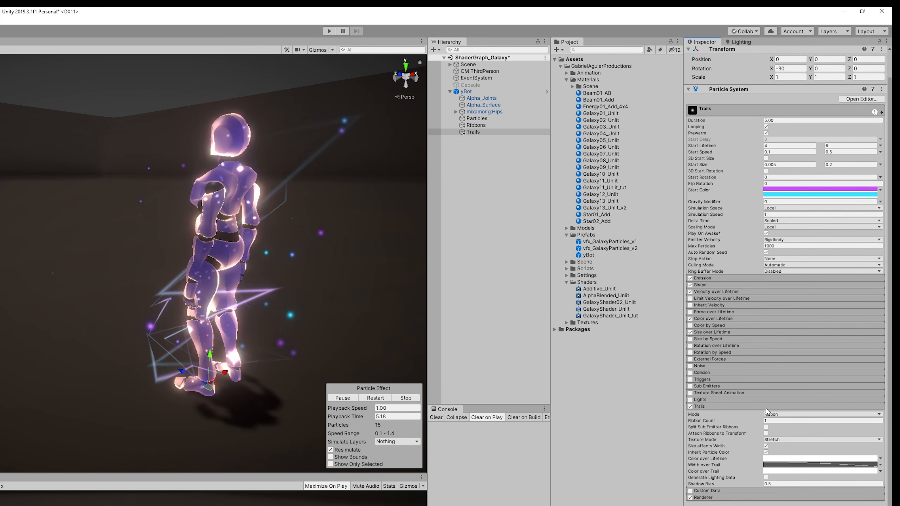
left_click(766, 414)
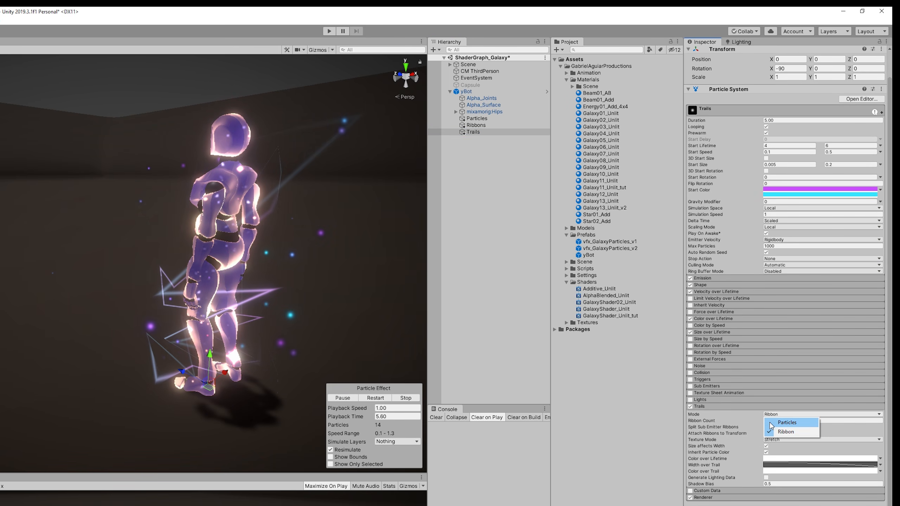
left_click(771, 424)
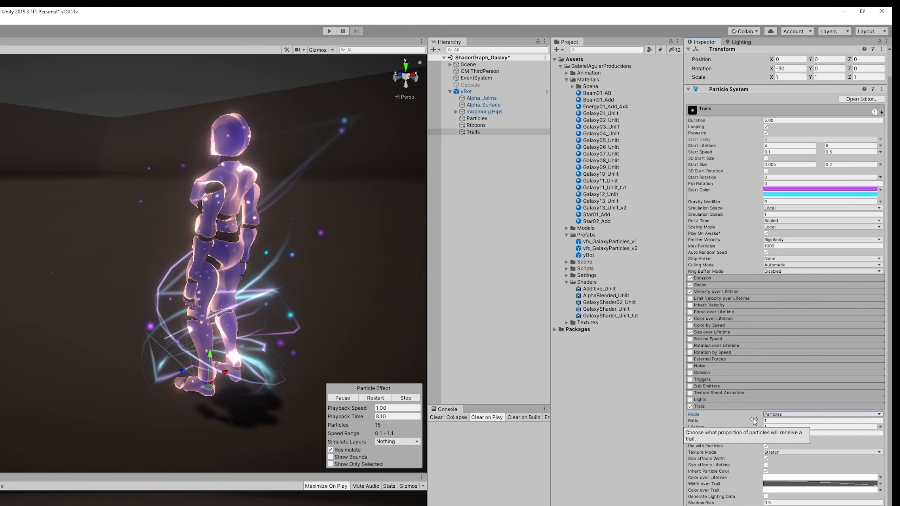
- Set the Trails system's Start Speed to range from 0.4 to 0.6
left_click(789, 151)
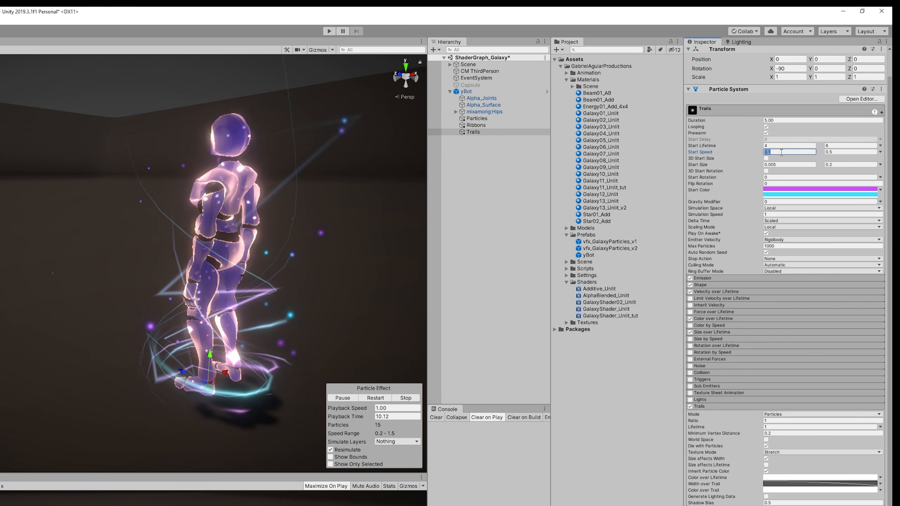
type("0.4")
left_click(847, 152)
type("0.6")
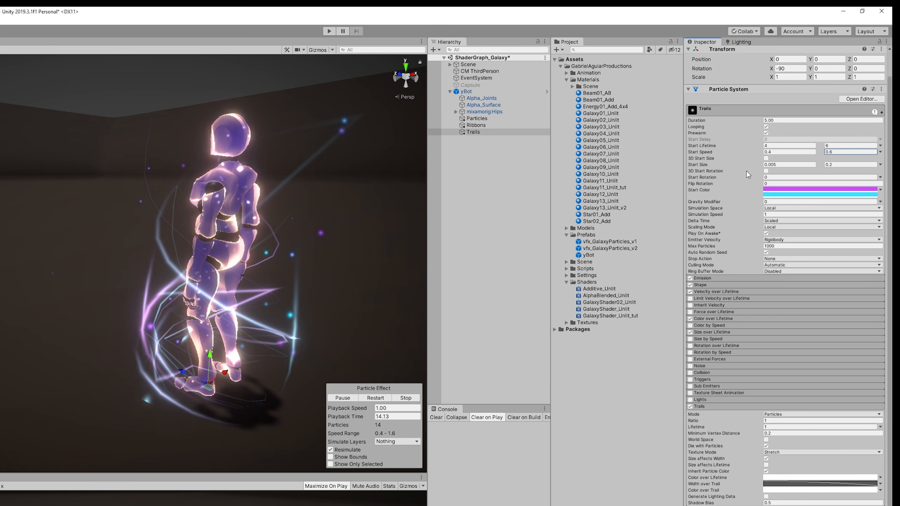
- Switch the Trails system's orbital velocity to Constant, with X and Y at 0 and Z at 2
scroll(270, 295, "down", 3)
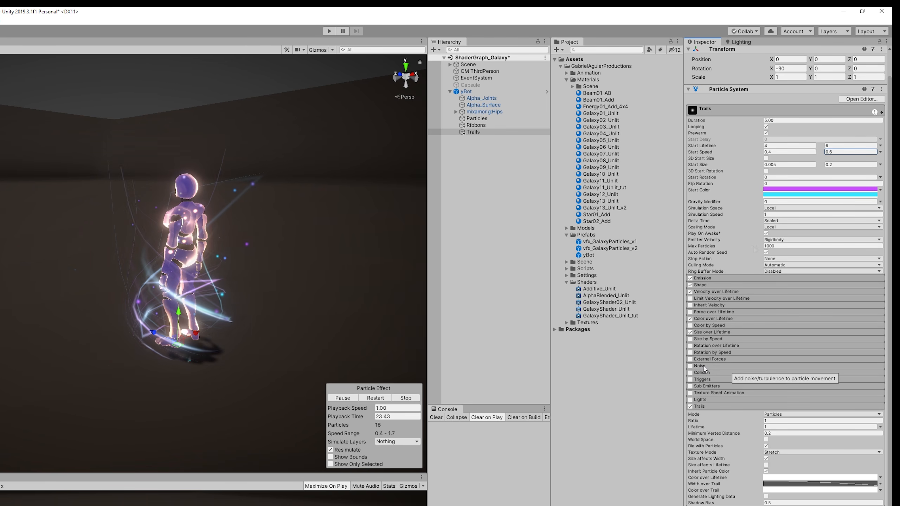
left_click(752, 290)
left_click(878, 313)
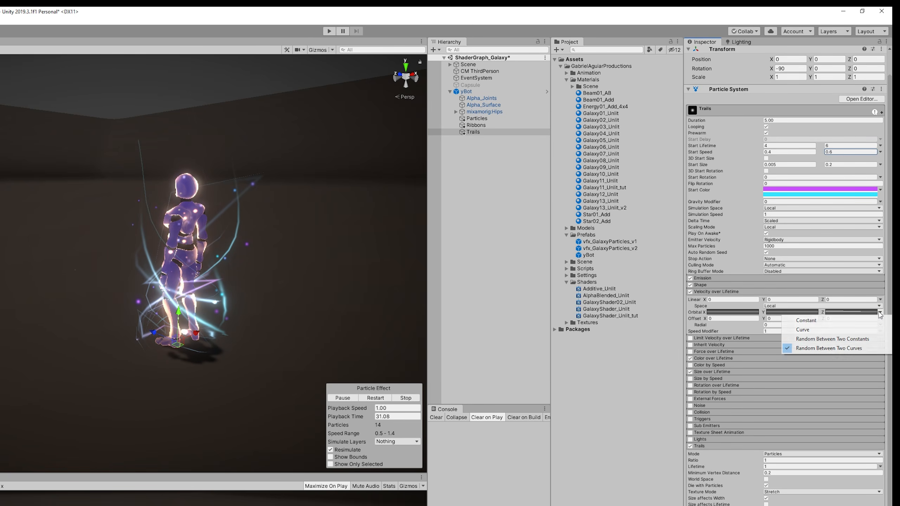
left_click(870, 320)
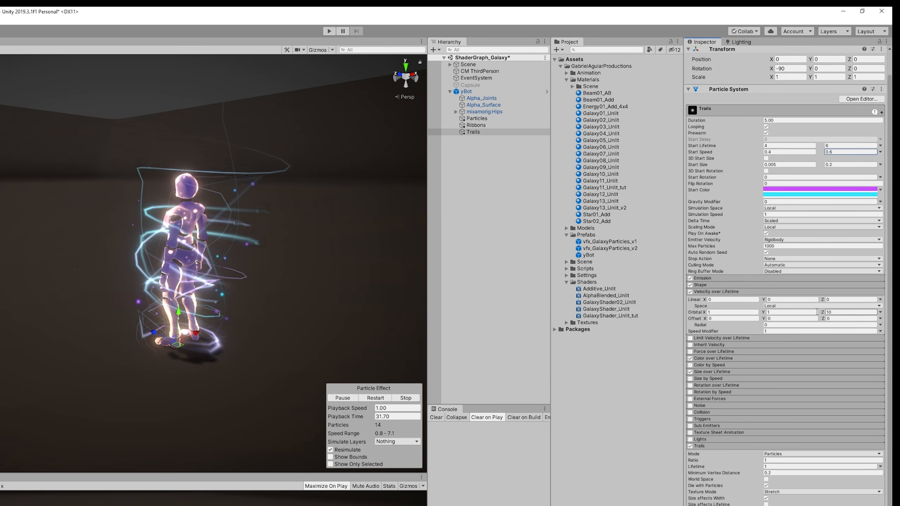
left_click(843, 312)
type("2")
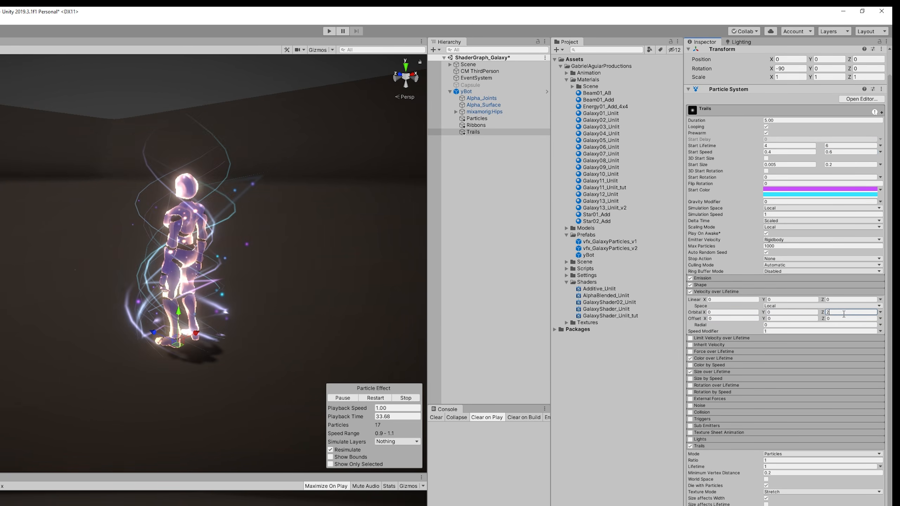
- Set the Trails system's emission Rate over Time to 2
left_click(744, 278)
left_click(784, 286)
type("2")
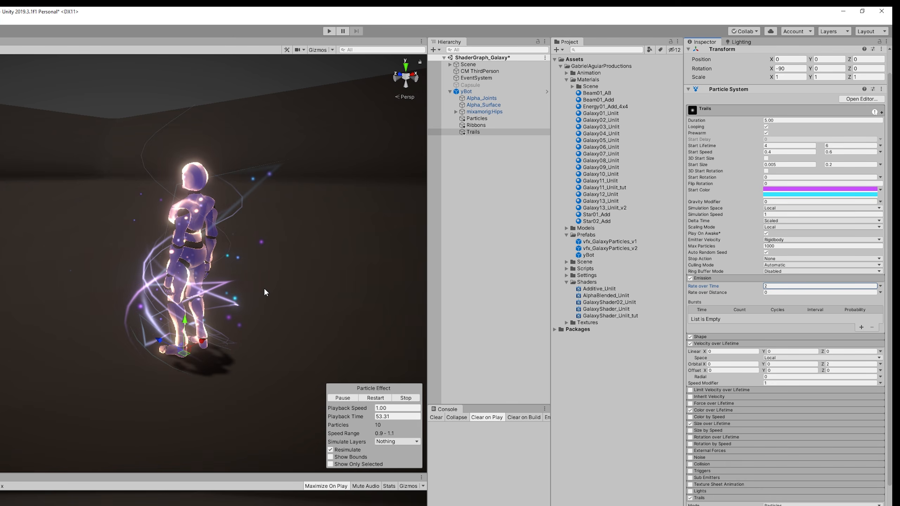
- Preview the Particles, Ribbons and Trails systems playing together around yBot, and deactivate the Trails object
left_click(475, 119, "shift")
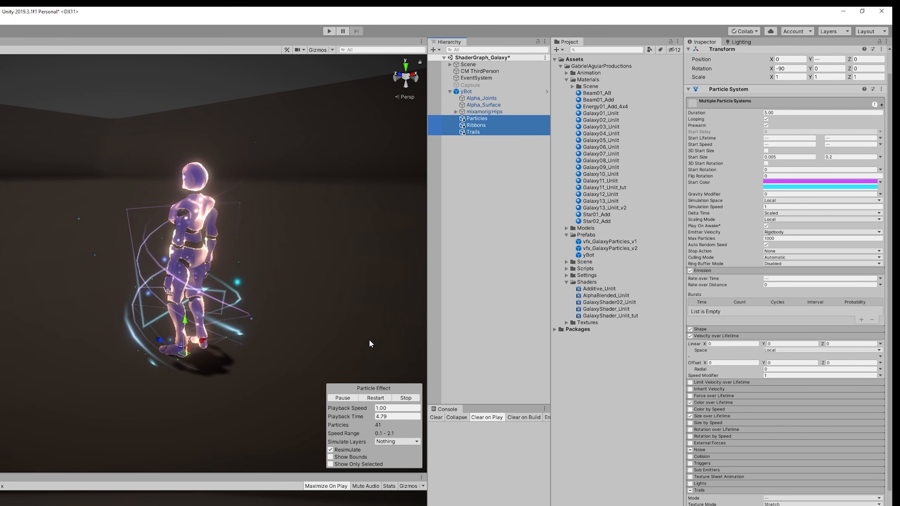
scroll(370, 341, "down", 10)
middle_click_drag(362, 309, 347, 307)
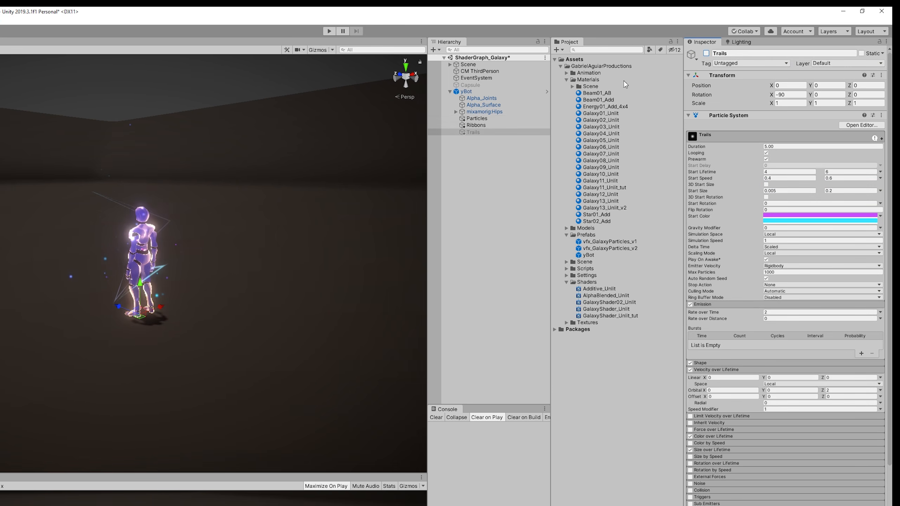
- Check the Noise module of the Ribbons system
left_click(476, 126)
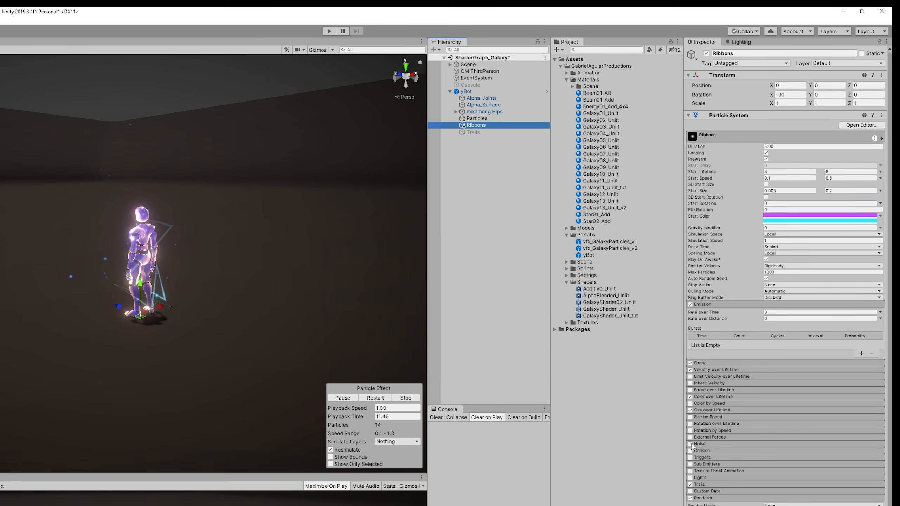
left_click(704, 442)
left_click(705, 442)
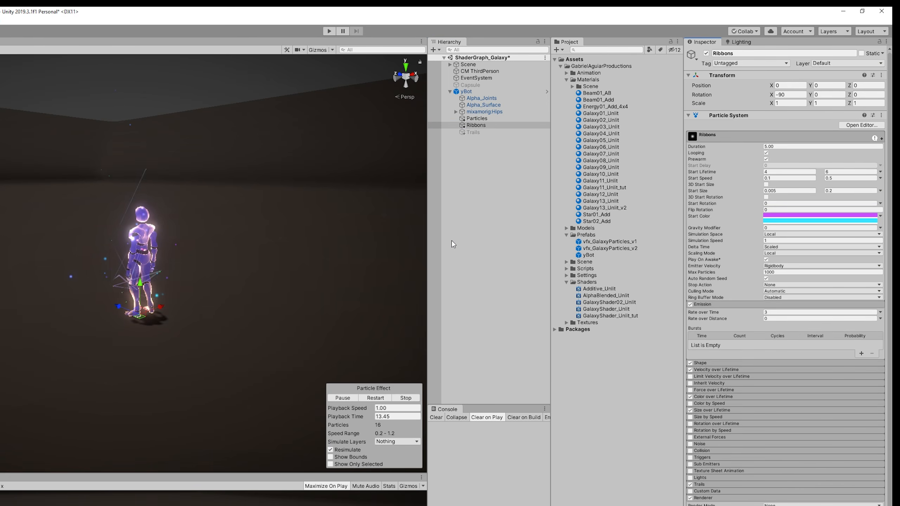